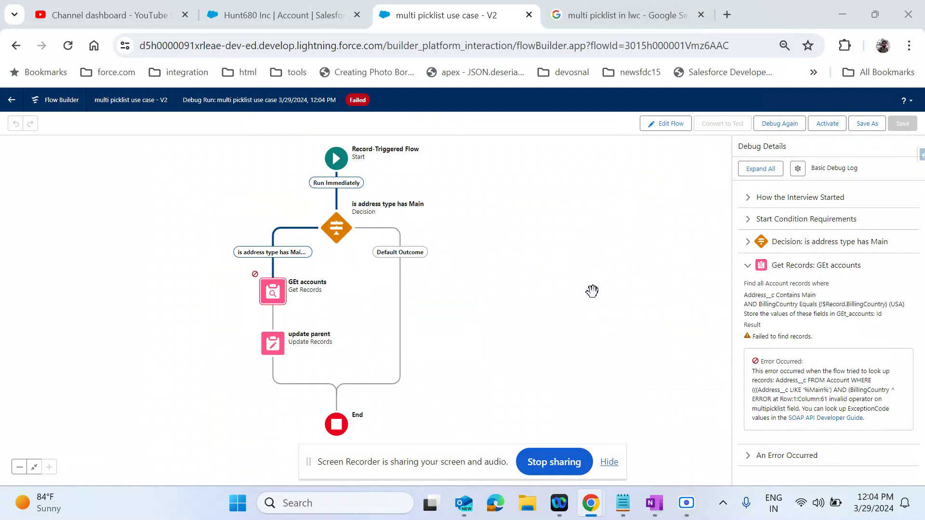
Step: Examine the GEt accounts lookup error in the debug details, highlighting the LIKE '%Main%' condition
{"action": "left_click", "coordinate": [609, 463]}
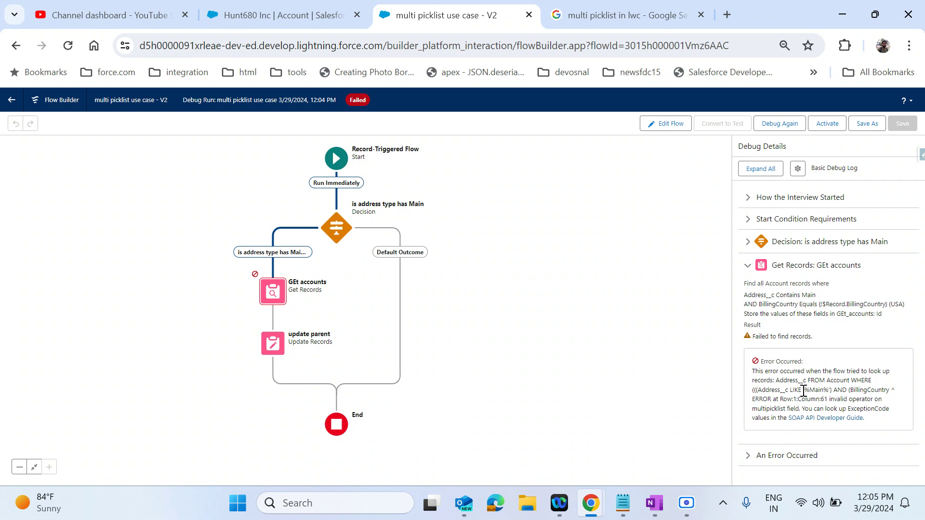
{"action": "double_click", "coordinate": [780, 390]}
{"action": "left_click_drag", "start_coordinate": [791, 390], "coordinate": [818, 389]}
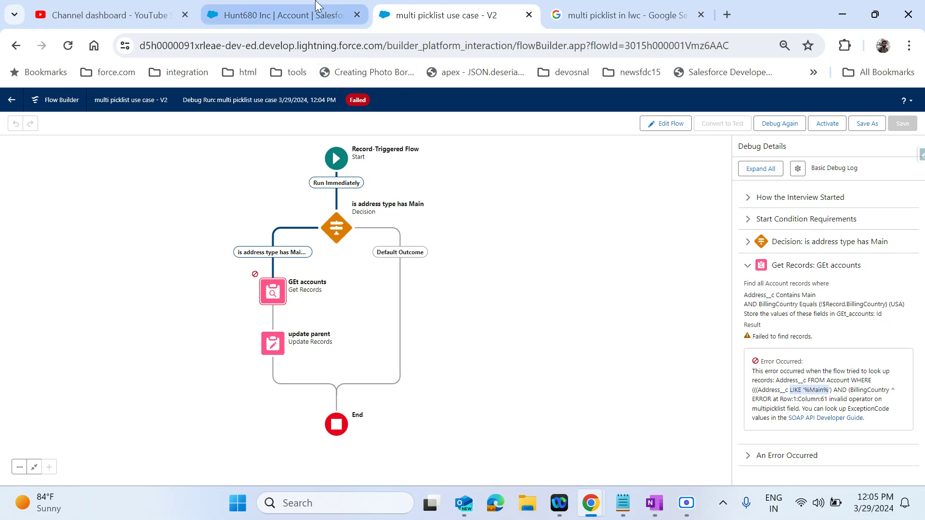
Step: Review the Hunt680 Inc account's details from the account name to the Address field
{"action": "left_click", "coordinate": [297, 14]}
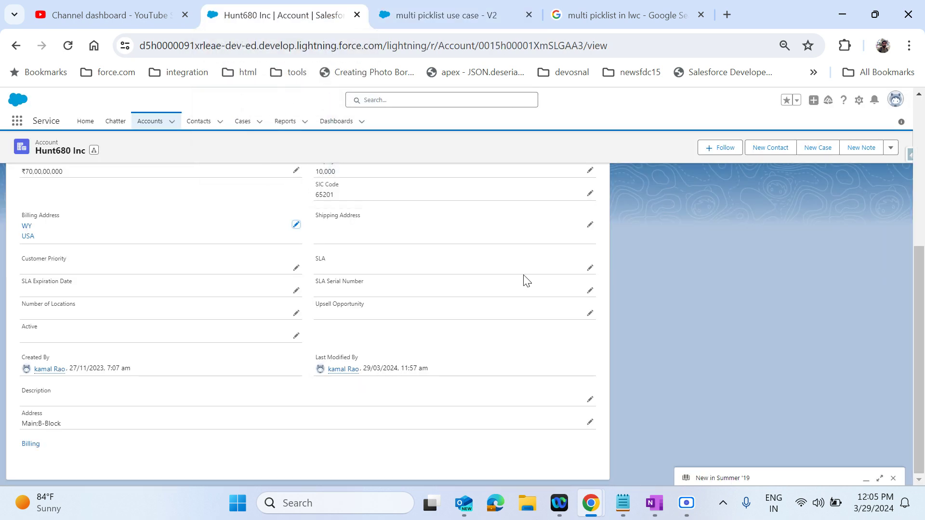
{"action": "left_click", "coordinate": [410, 15]}
{"action": "left_click", "coordinate": [307, 16]}
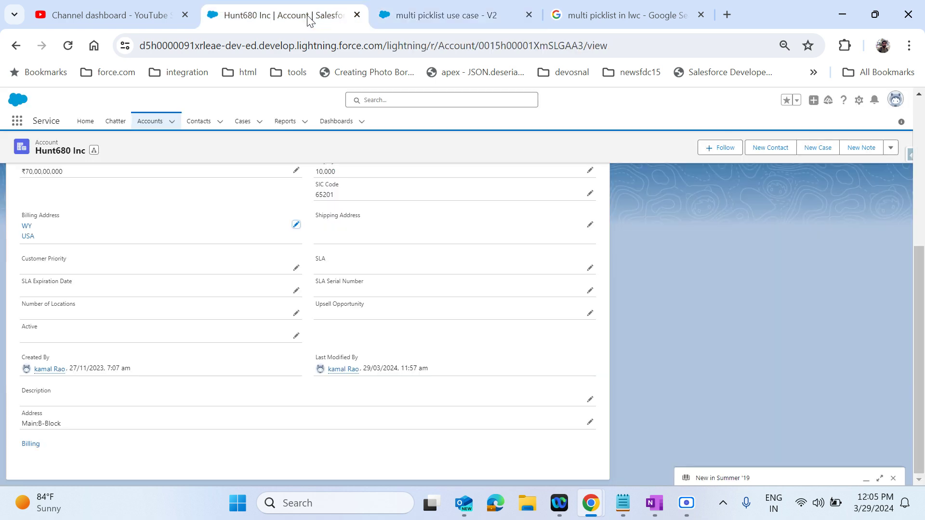
{"action": "scroll", "coordinate": [490, 372], "scroll_direction": "up", "scroll_amount": 5}
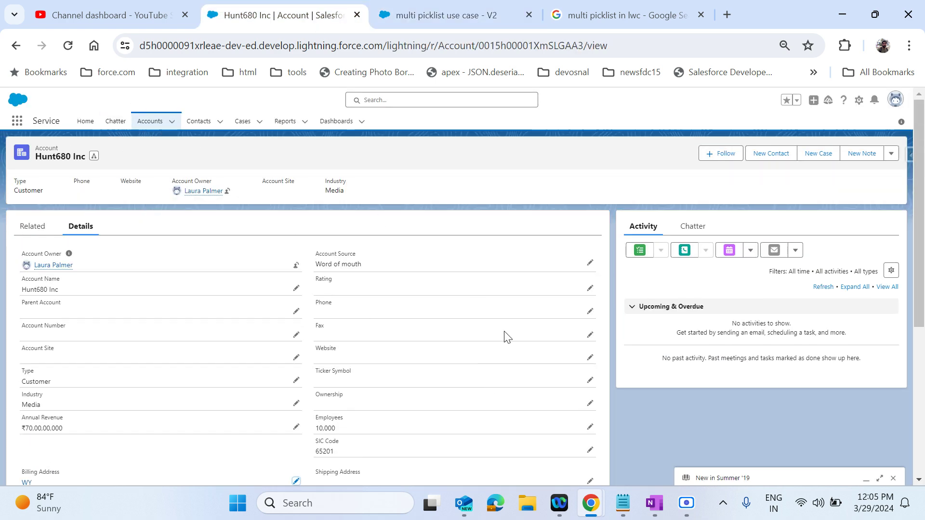
{"action": "scroll", "coordinate": [504, 335], "scroll_direction": "down", "scroll_amount": 5}
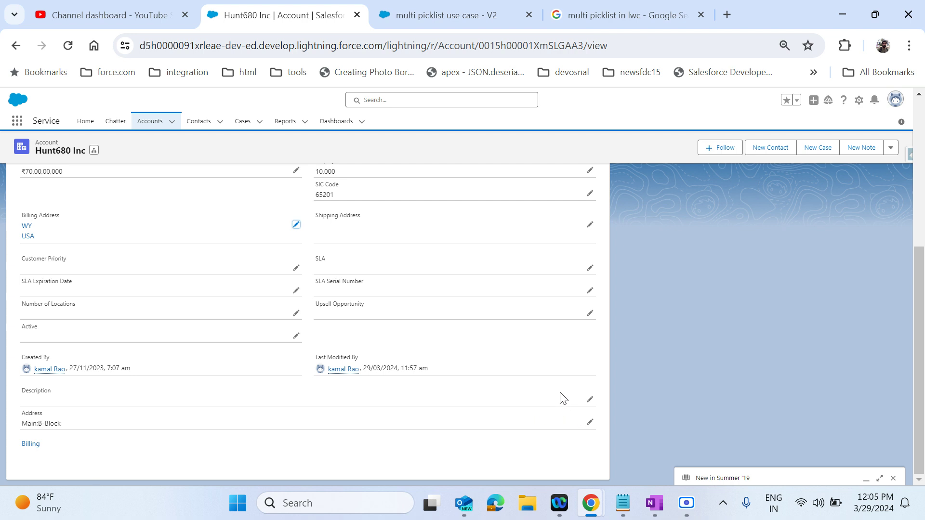
Step: Open the Hunt680 Inc Address multi-select picklist for editing and examine its options and the Billing Country field
{"action": "left_click", "coordinate": [589, 426]}
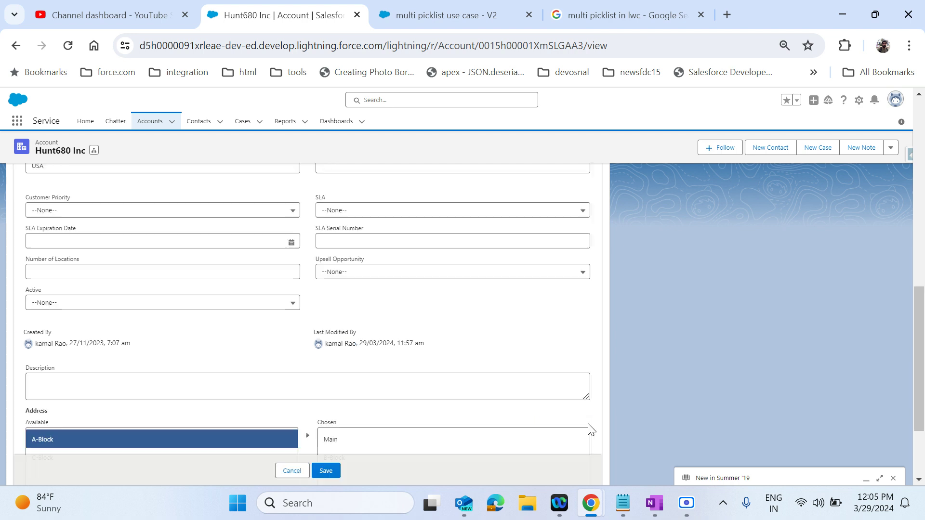
{"action": "scroll", "coordinate": [433, 376], "scroll_direction": "down", "scroll_amount": 2}
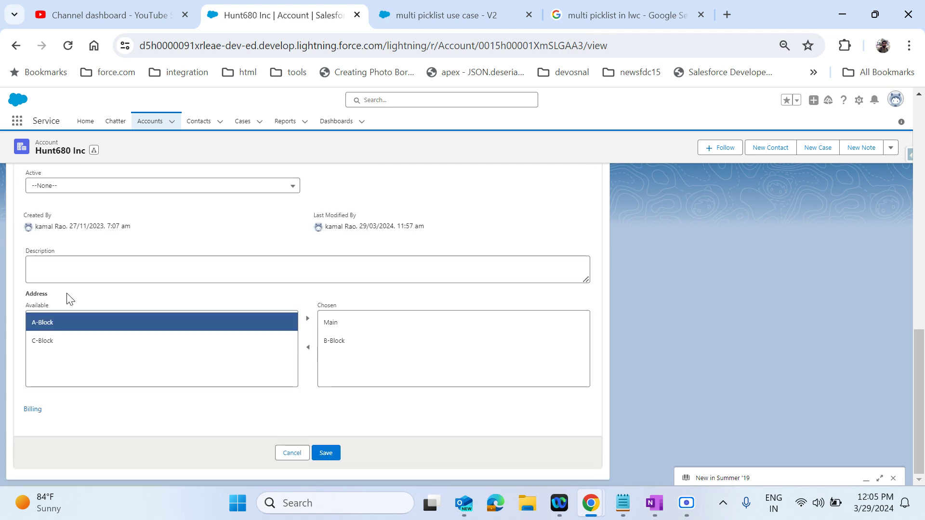
{"action": "double_click", "coordinate": [36, 293]}
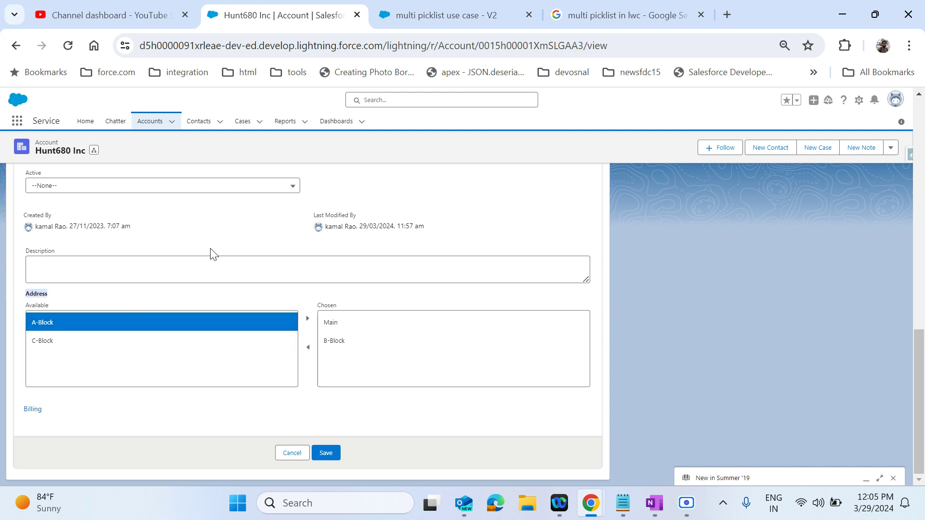
{"action": "scroll", "coordinate": [210, 254], "scroll_direction": "up", "scroll_amount": 6}
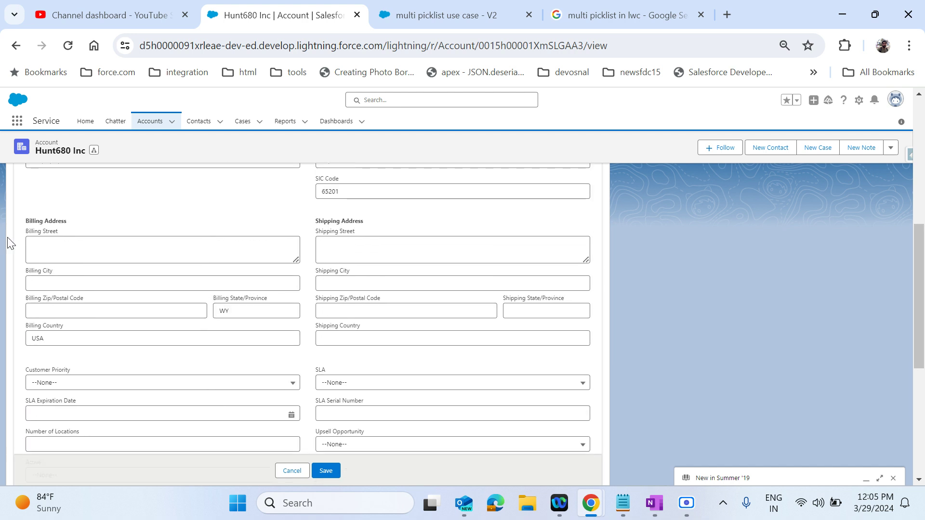
{"action": "scroll", "coordinate": [364, 263], "scroll_direction": "down", "scroll_amount": 6}
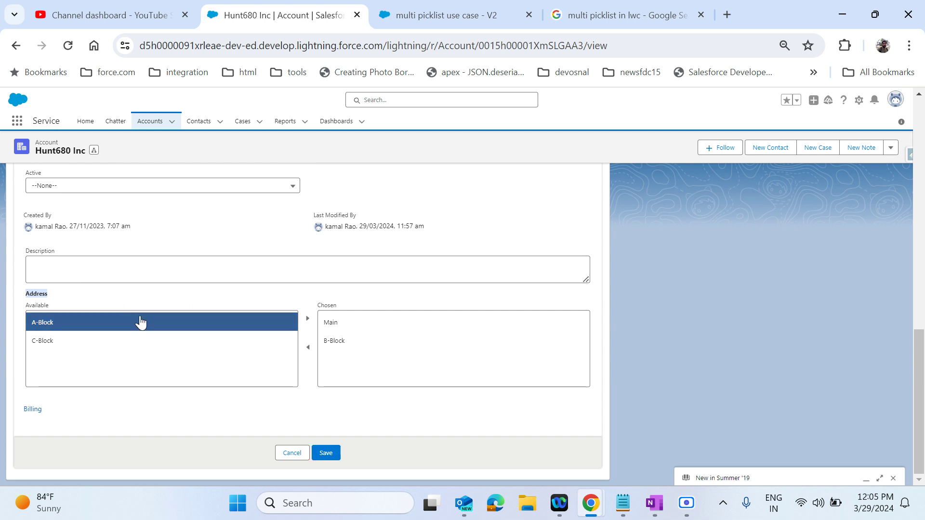
{"action": "left_click", "coordinate": [293, 305]}
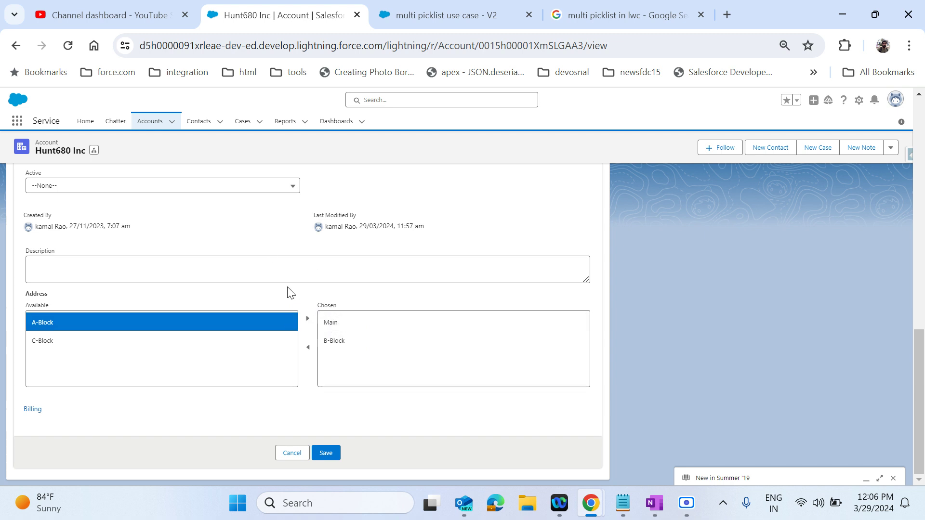
Step: Inspect the Parent Account field and the chosen Address values in the edit form, and leave it without saving
{"action": "scroll", "coordinate": [288, 292], "scroll_direction": "up", "scroll_amount": 2}
{"action": "scroll", "coordinate": [288, 293], "scroll_direction": "up", "scroll_amount": 8}
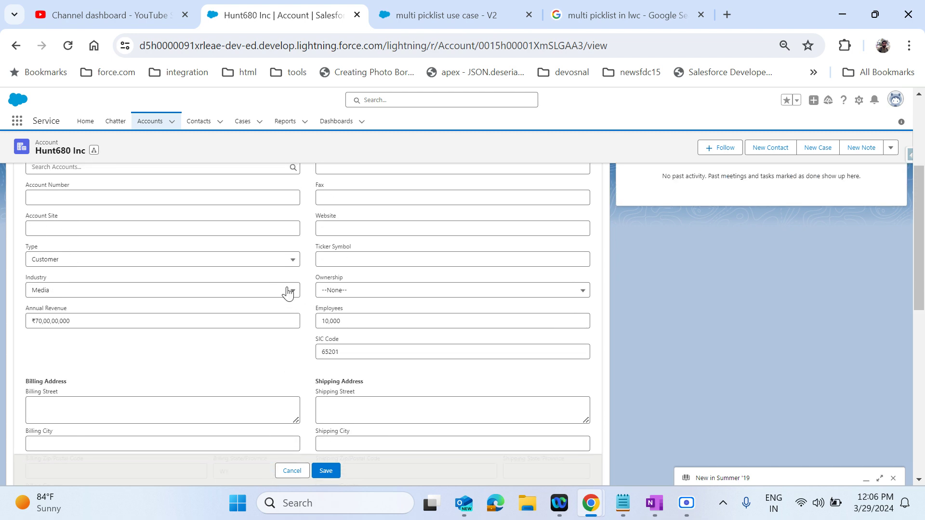
{"action": "scroll", "coordinate": [288, 289], "scroll_direction": "up", "scroll_amount": 3}
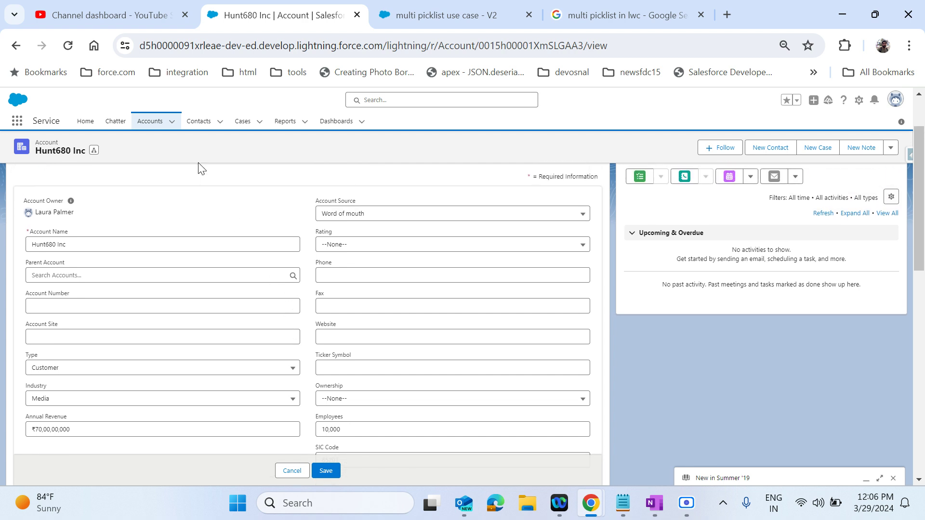
{"action": "scroll", "coordinate": [234, 246], "scroll_direction": "down", "scroll_amount": 10}
{"action": "scroll", "coordinate": [233, 248], "scroll_direction": "down", "scroll_amount": 4}
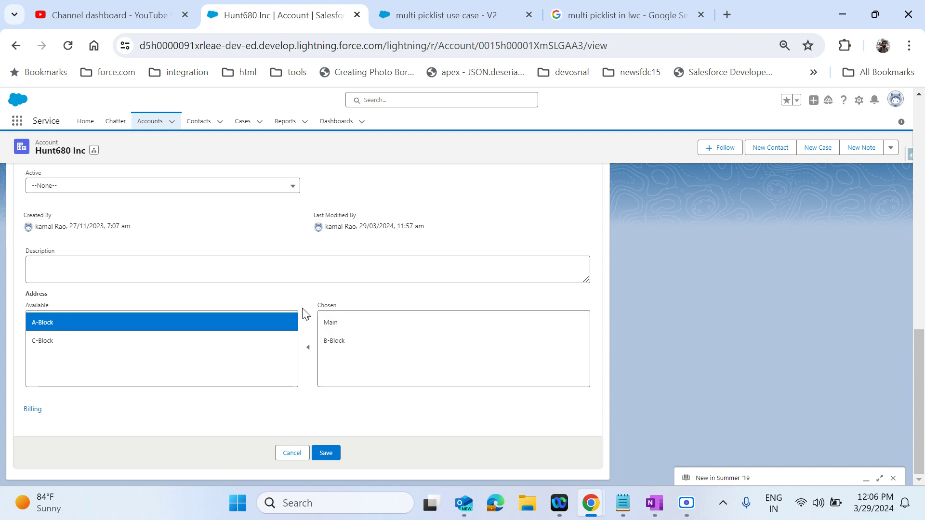
{"action": "left_click", "coordinate": [332, 326]}
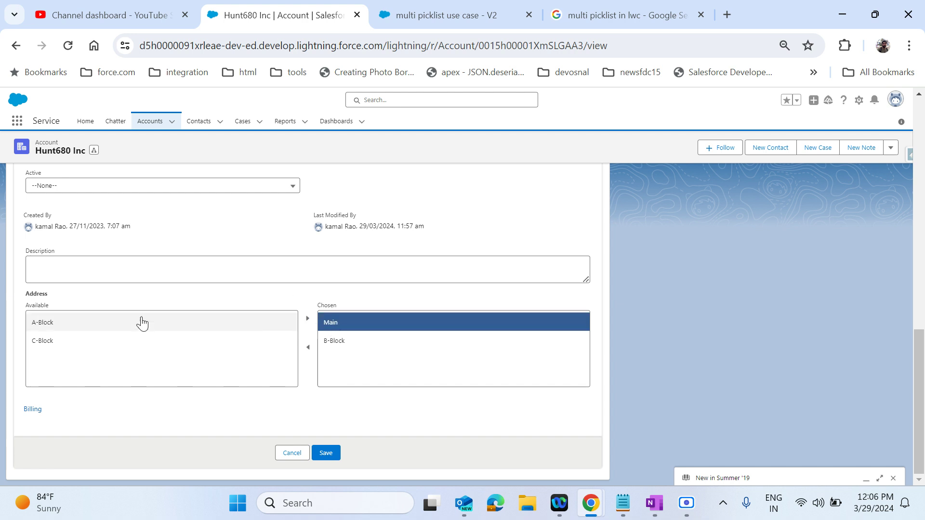
{"action": "scroll", "coordinate": [285, 324], "scroll_direction": "up", "scroll_amount": 10}
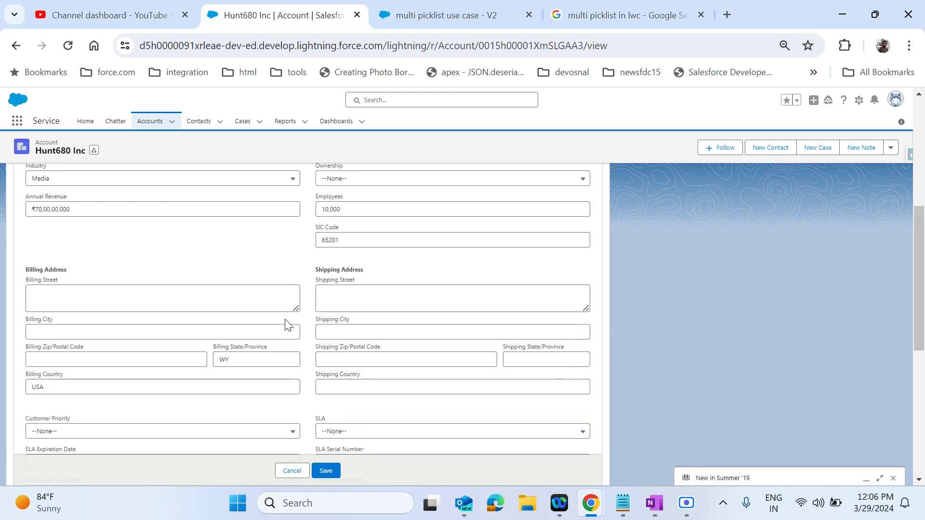
{"action": "scroll", "coordinate": [287, 325], "scroll_direction": "up", "scroll_amount": 1}
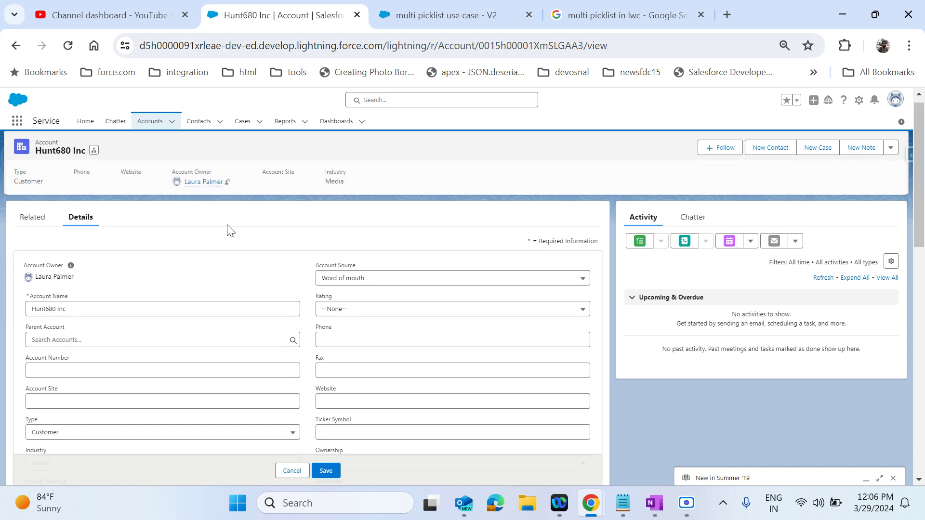
{"action": "scroll", "coordinate": [227, 229], "scroll_direction": "down", "scroll_amount": 1}
{"action": "left_click", "coordinate": [69, 296]}
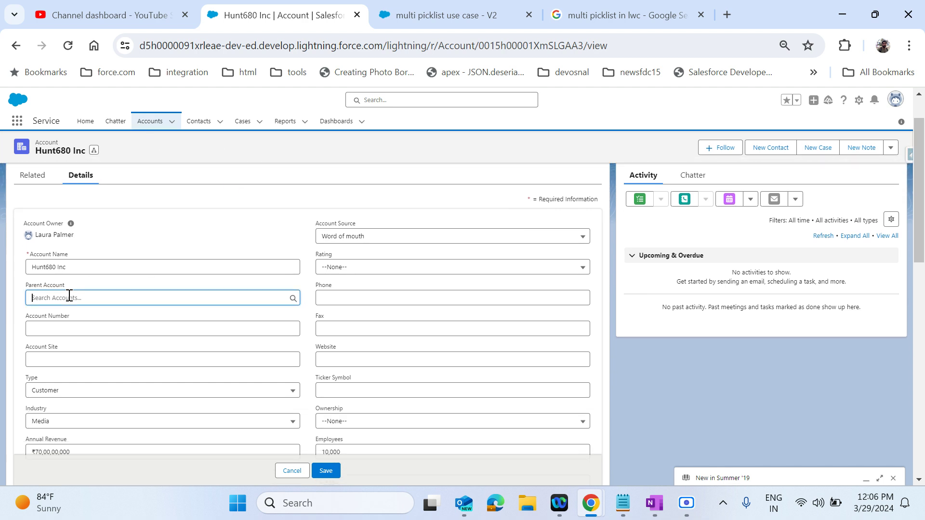
{"action": "left_click", "coordinate": [279, 200]}
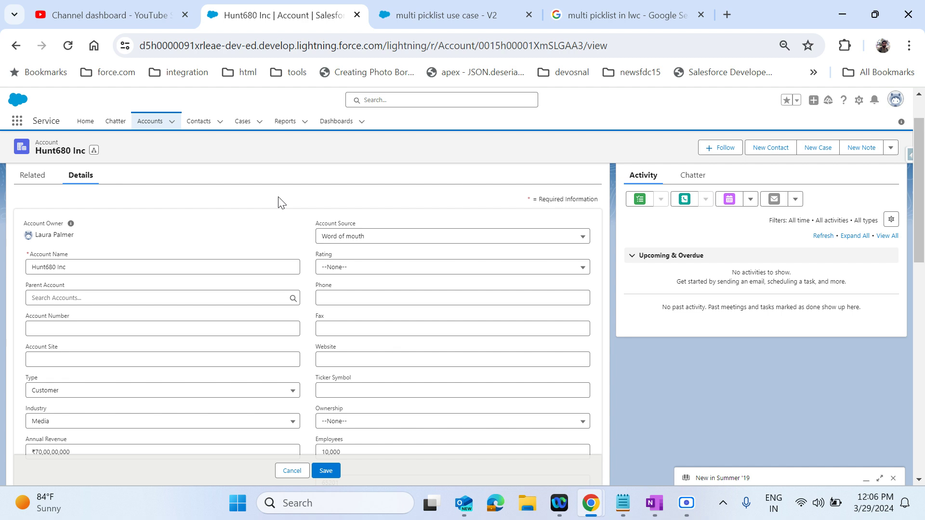
{"action": "left_click", "coordinate": [296, 471]}
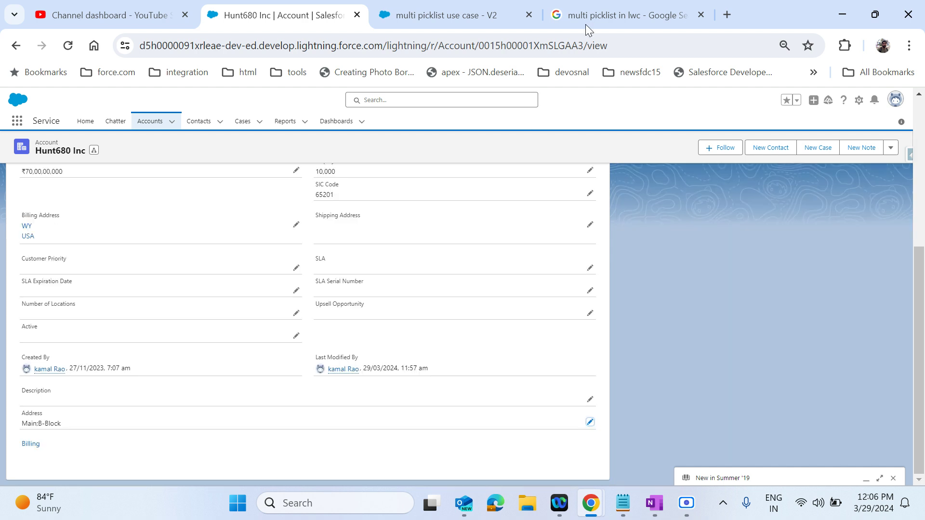
Step: Check the failed flow debug run again and return to the Hunt680 Inc account's header
{"action": "left_click", "coordinate": [449, 16]}
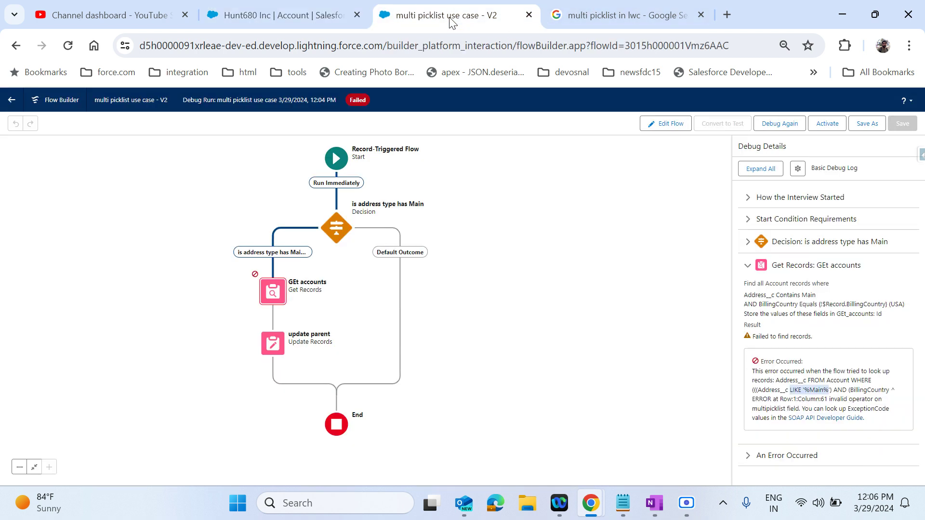
{"action": "left_click", "coordinate": [265, 17]}
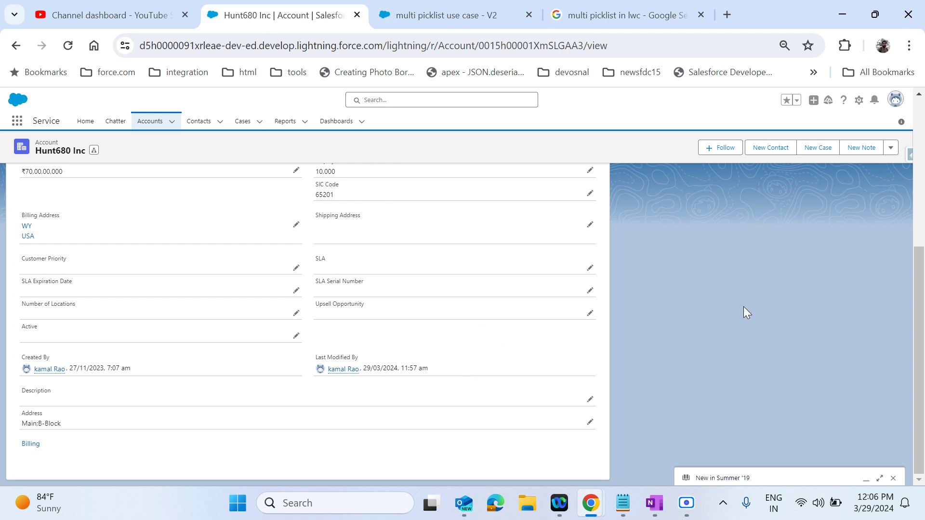
{"action": "scroll", "coordinate": [634, 333], "scroll_direction": "up", "scroll_amount": 3}
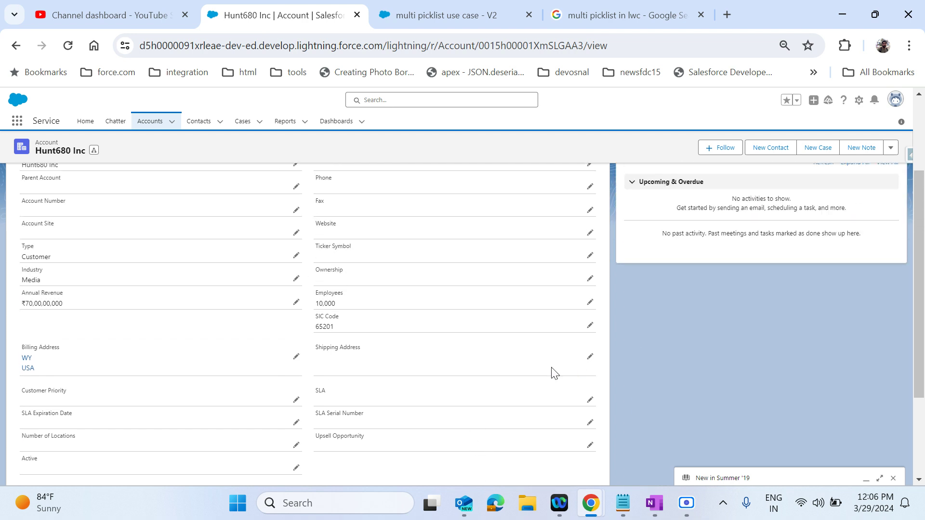
{"action": "scroll", "coordinate": [554, 374], "scroll_direction": "up", "scroll_amount": 3}
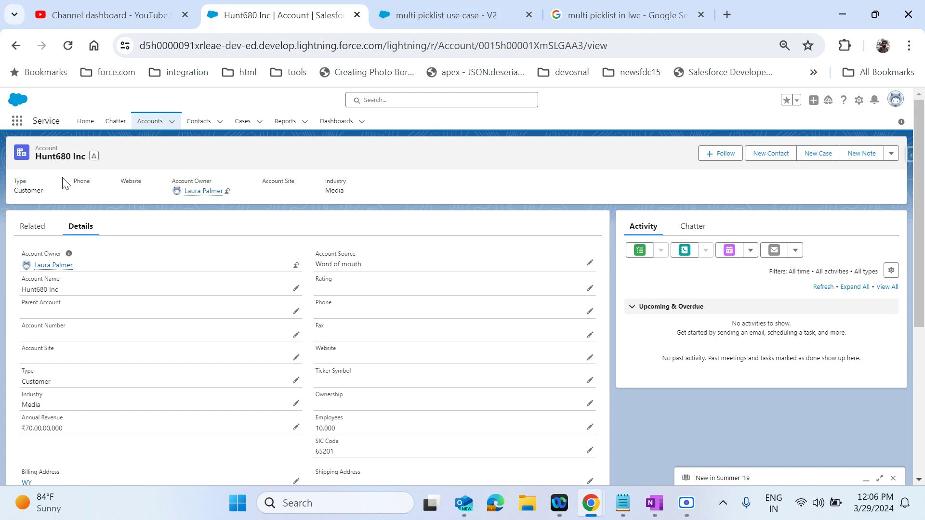
Step: Duplicate the Hunt680 Inc browser tab and show the Davis425 Inc account's details in the copy
{"action": "right_click", "coordinate": [240, 22]}
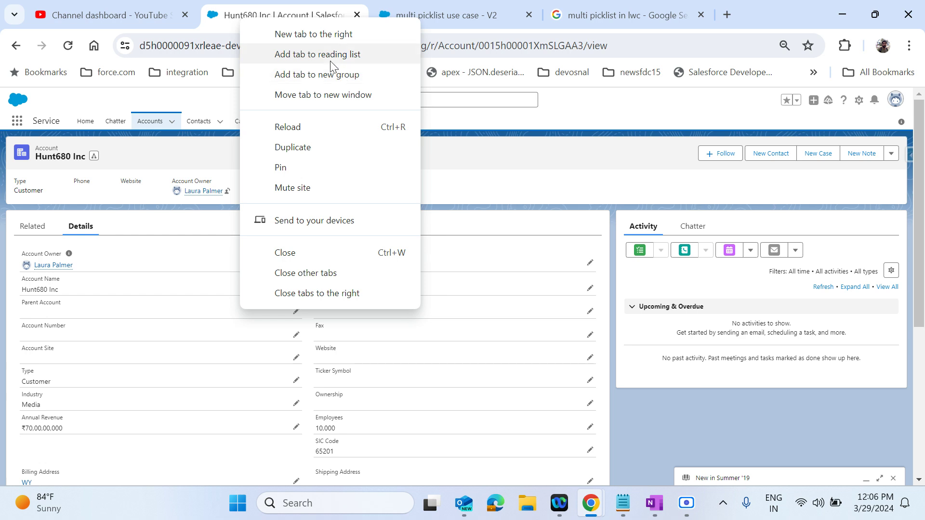
{"action": "left_click", "coordinate": [319, 153]}
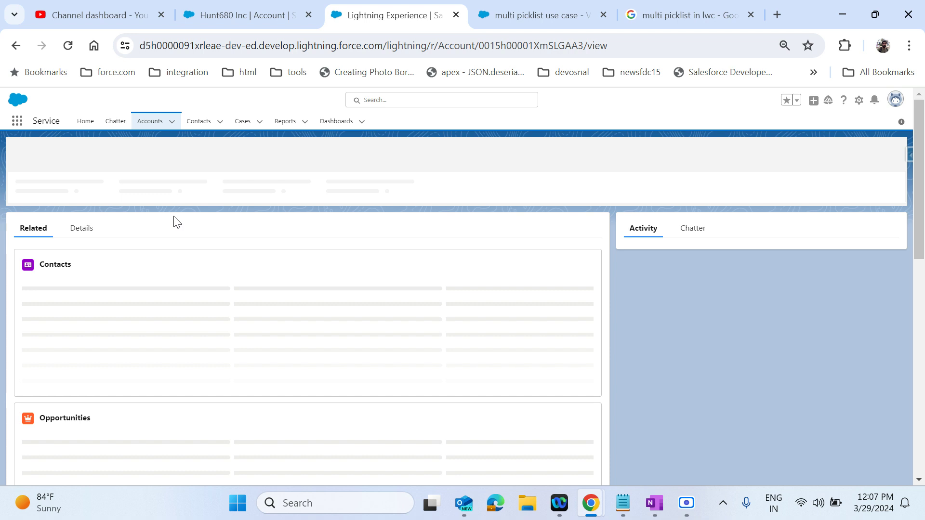
{"action": "left_click", "coordinate": [151, 123]}
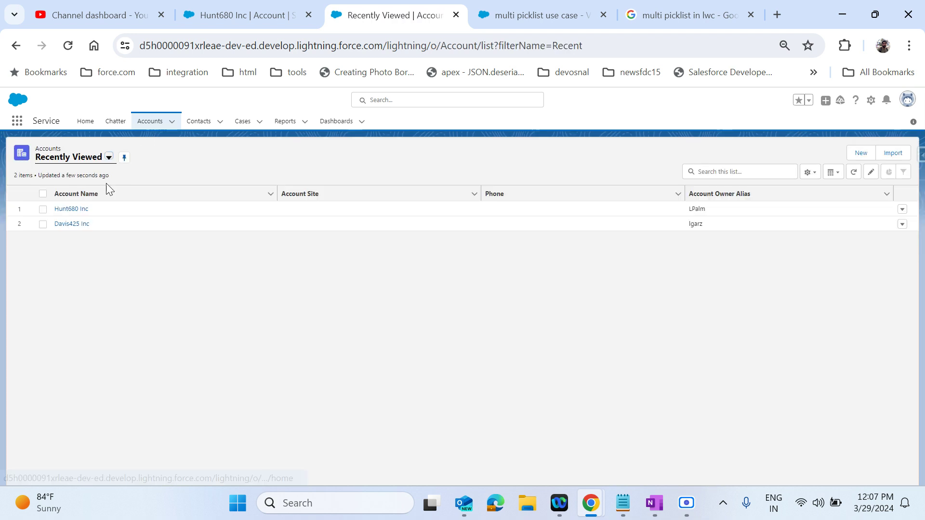
{"action": "left_click", "coordinate": [72, 225]}
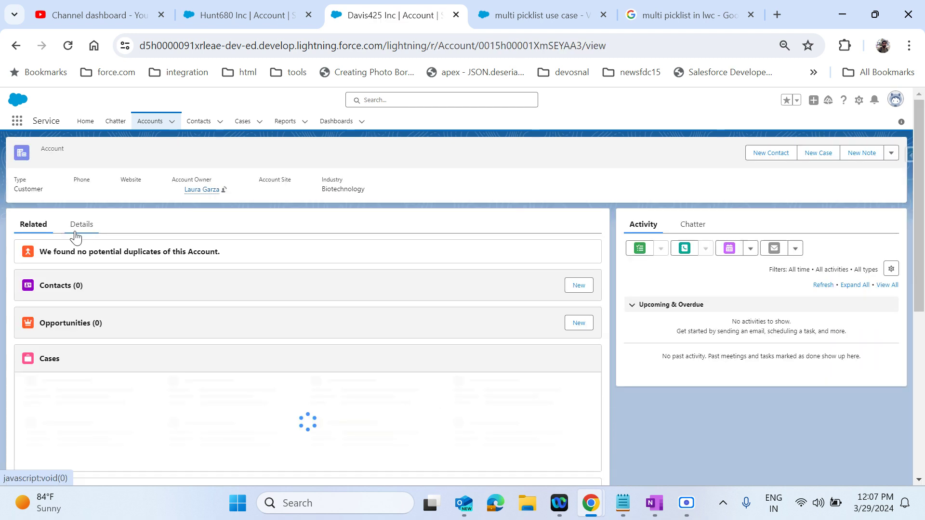
{"action": "left_click", "coordinate": [73, 228]}
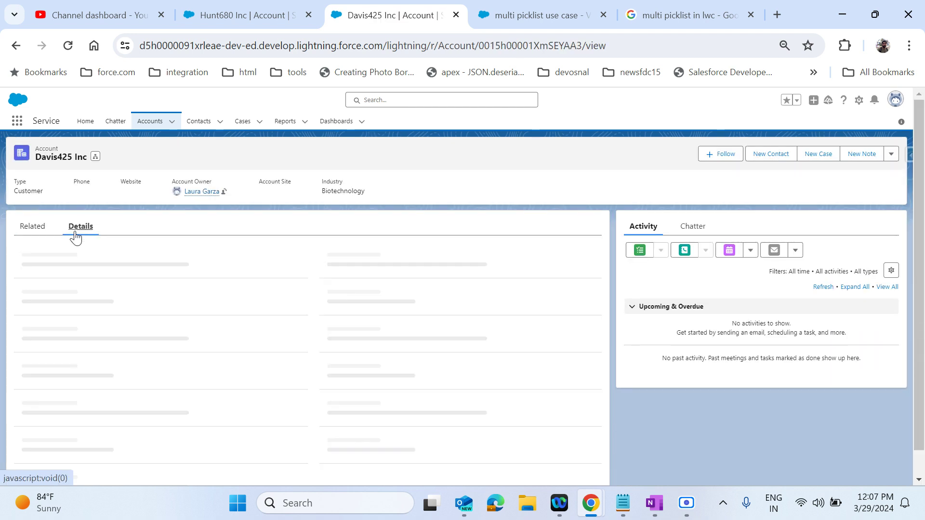
Step: Compare the Billing Address and Address fields of the Hunt680 Inc and Davis425 Inc accounts
{"action": "left_click", "coordinate": [258, 21]}
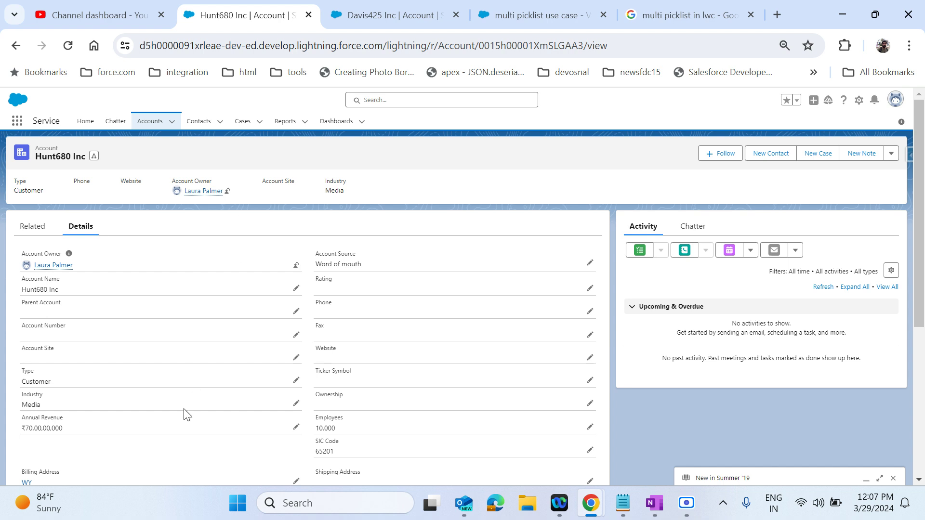
{"action": "scroll", "coordinate": [185, 414], "scroll_direction": "down", "scroll_amount": 5}
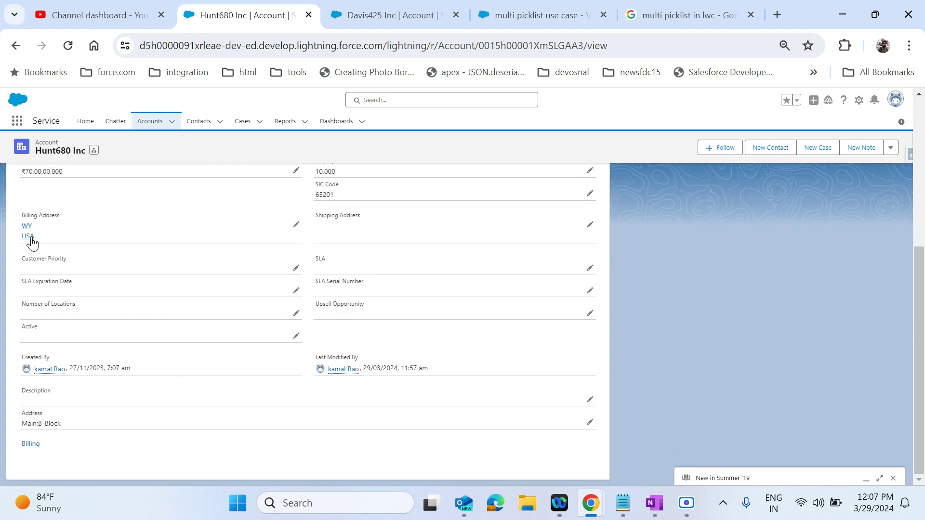
{"action": "left_click", "coordinate": [393, 20]}
{"action": "scroll", "coordinate": [163, 361], "scroll_direction": "down", "scroll_amount": 1}
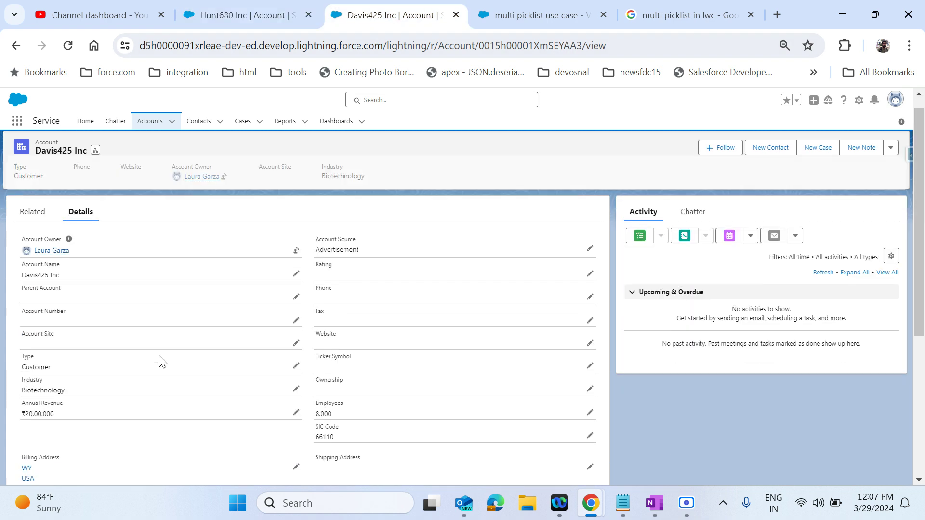
{"action": "scroll", "coordinate": [163, 361], "scroll_direction": "down", "scroll_amount": 2}
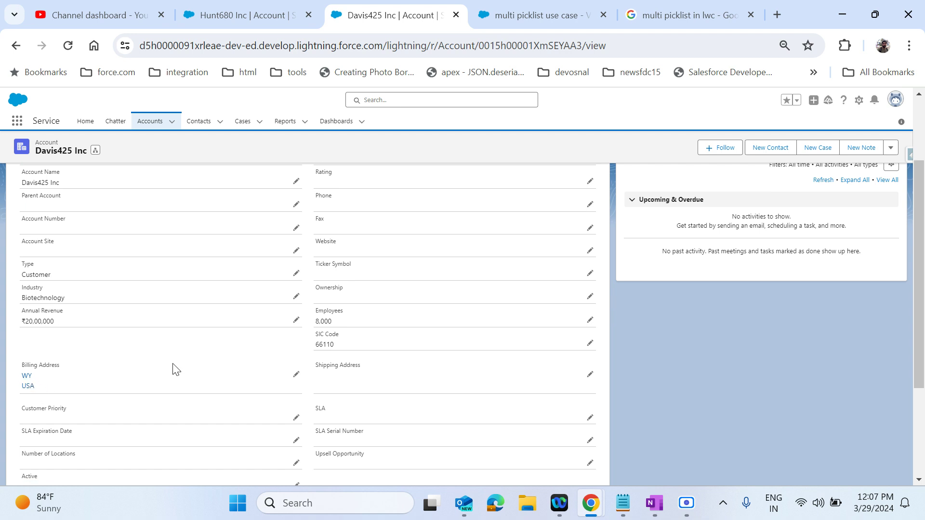
{"action": "scroll", "coordinate": [174, 366], "scroll_direction": "down", "scroll_amount": 3}
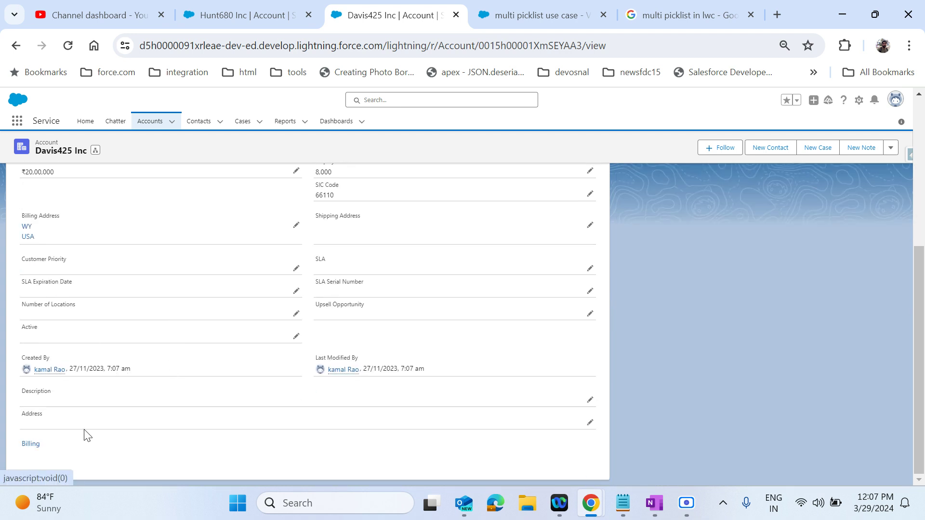
Step: Add Main to the Davis425 Inc account's chosen Address values and try to save the record
{"action": "left_click", "coordinate": [590, 424]}
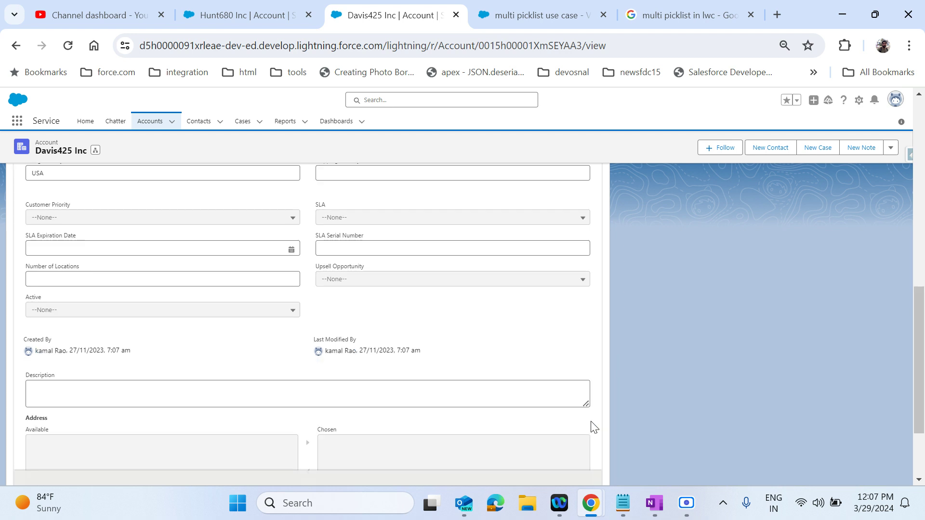
{"action": "scroll", "coordinate": [343, 424], "scroll_direction": "down", "scroll_amount": 3}
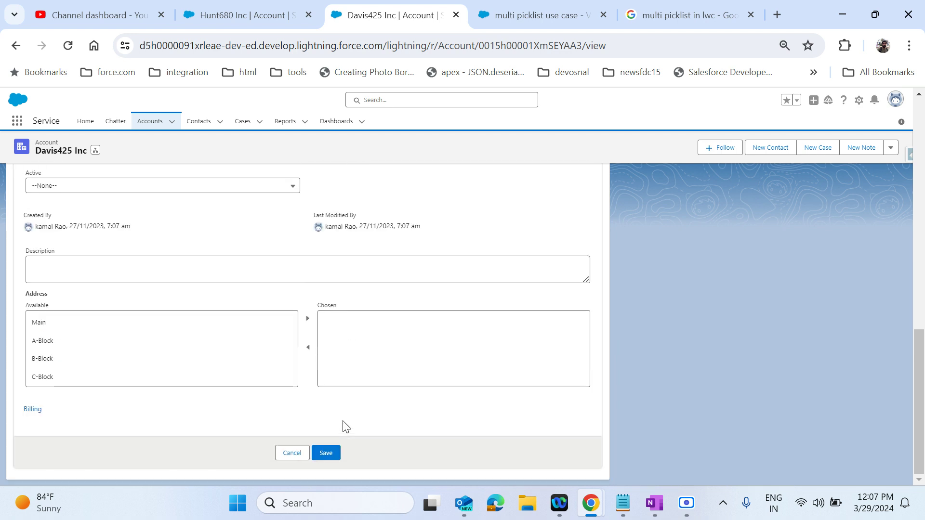
{"action": "left_click", "coordinate": [46, 324]}
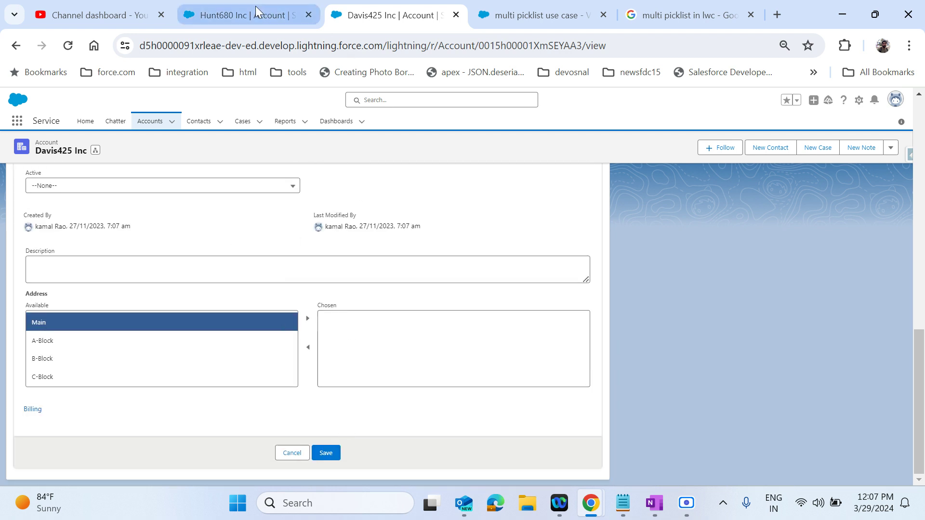
{"action": "left_click", "coordinate": [309, 322]}
{"action": "left_click", "coordinate": [326, 453]}
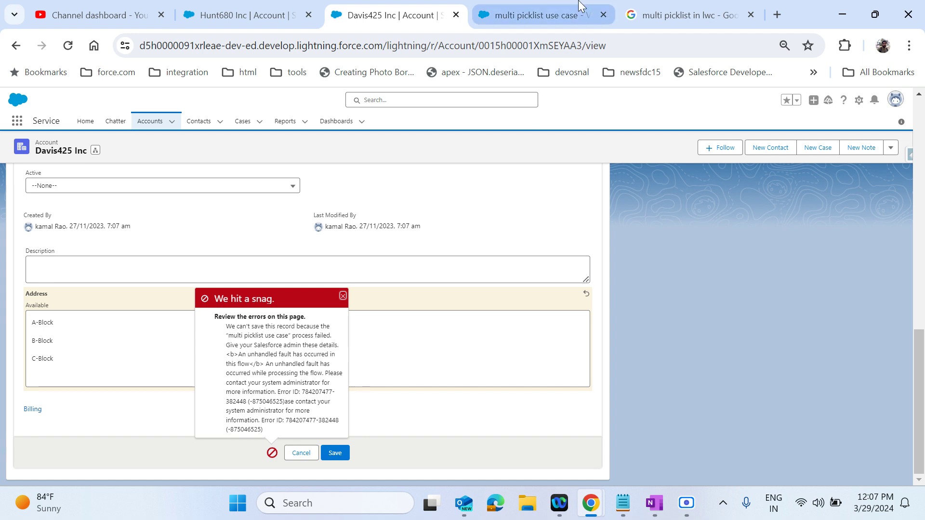
Step: Deactivate the multi picklist use case flow and save the Davis425 Inc account's Address change again
{"action": "left_click", "coordinate": [548, 22]}
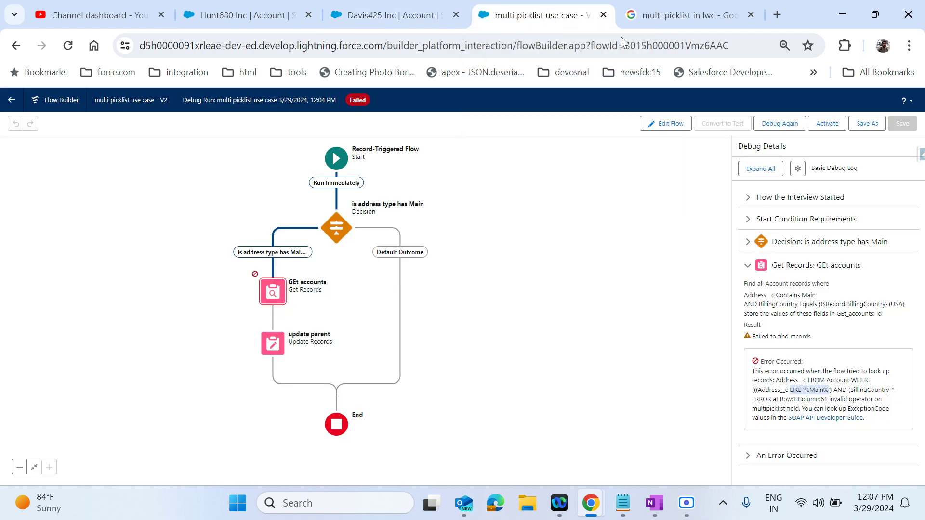
{"action": "left_click", "coordinate": [825, 124]}
{"action": "left_click", "coordinate": [395, 22]}
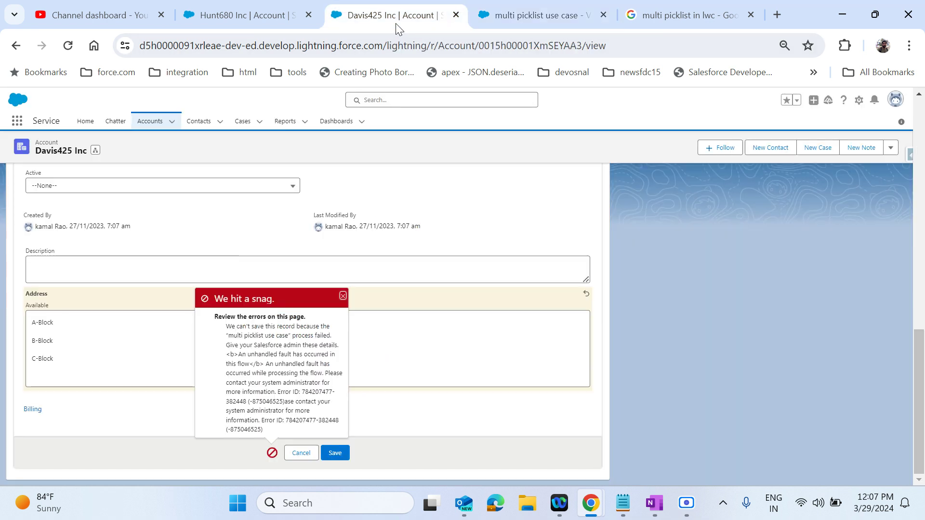
{"action": "left_click", "coordinate": [335, 453]}
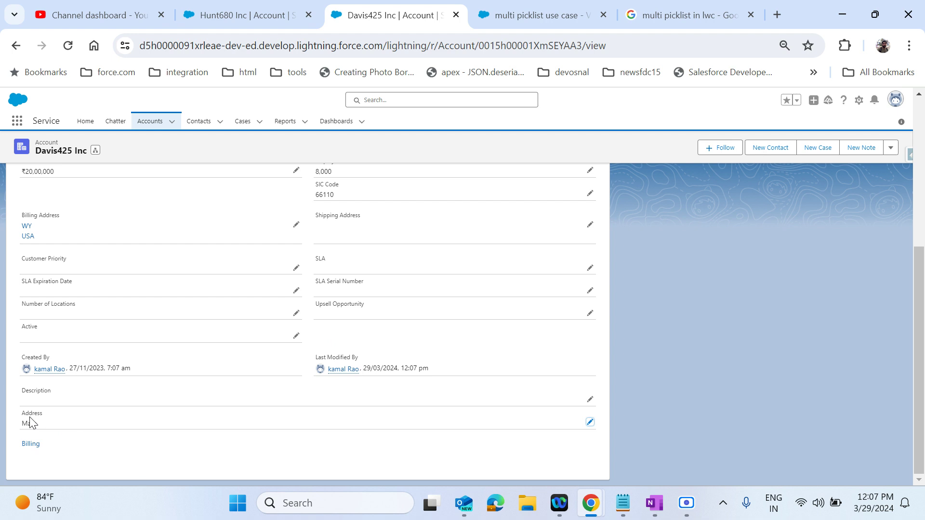
Step: Check the Hunt680 Inc account's Billing Address and Address values, leaving its edit form without saving
{"action": "scroll", "coordinate": [415, 269], "scroll_direction": "up", "scroll_amount": 5}
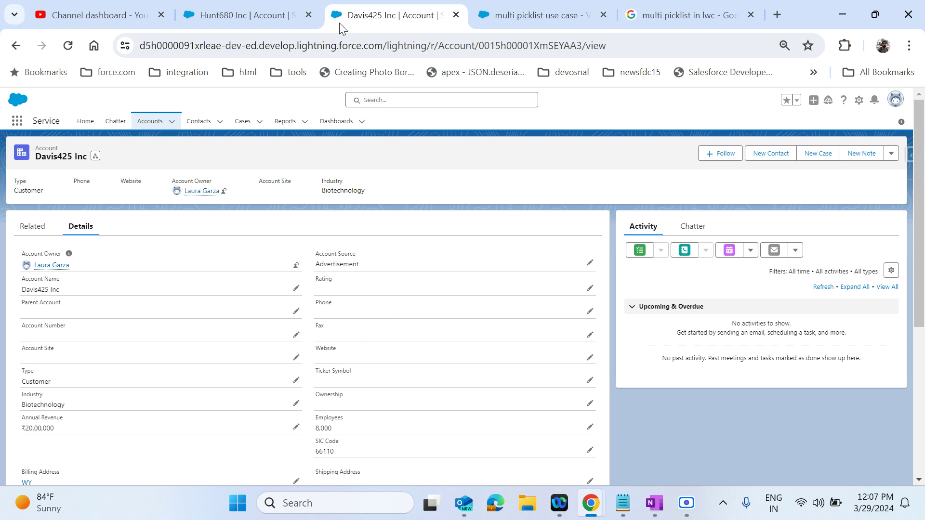
{"action": "left_click", "coordinate": [233, 10]}
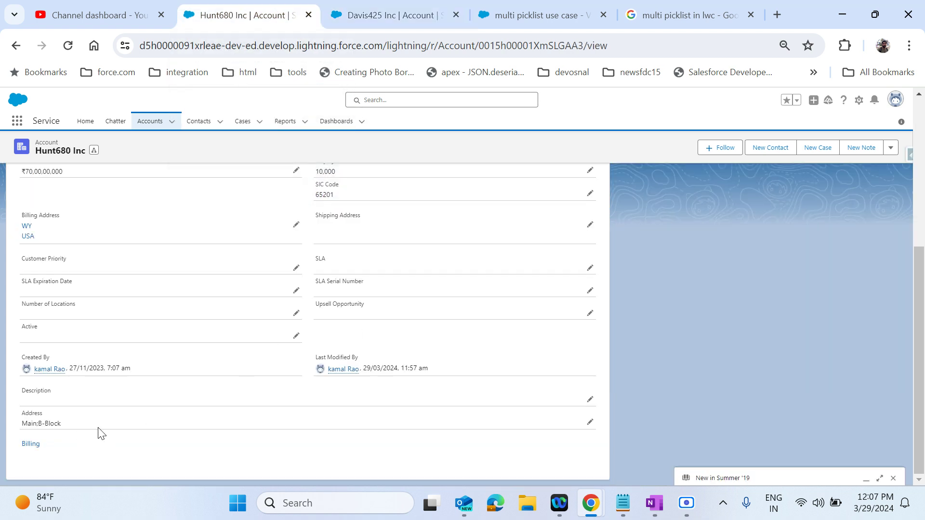
{"action": "scroll", "coordinate": [219, 334], "scroll_direction": "up", "scroll_amount": 1}
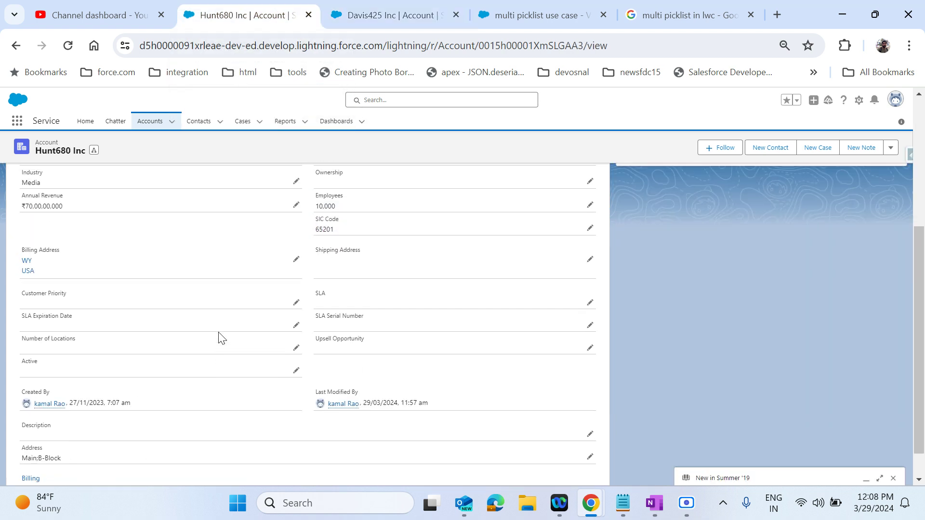
{"action": "scroll", "coordinate": [220, 334], "scroll_direction": "down", "scroll_amount": 1}
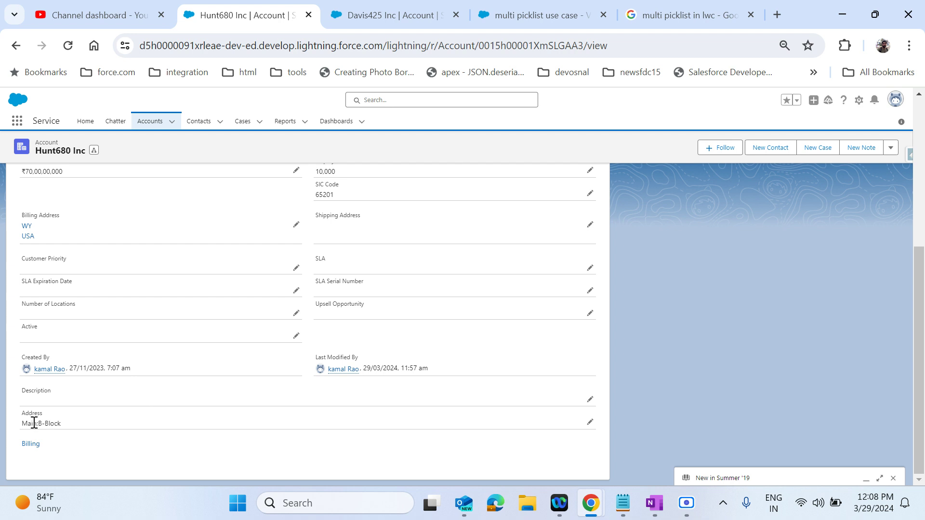
{"action": "double_click", "coordinate": [33, 423]}
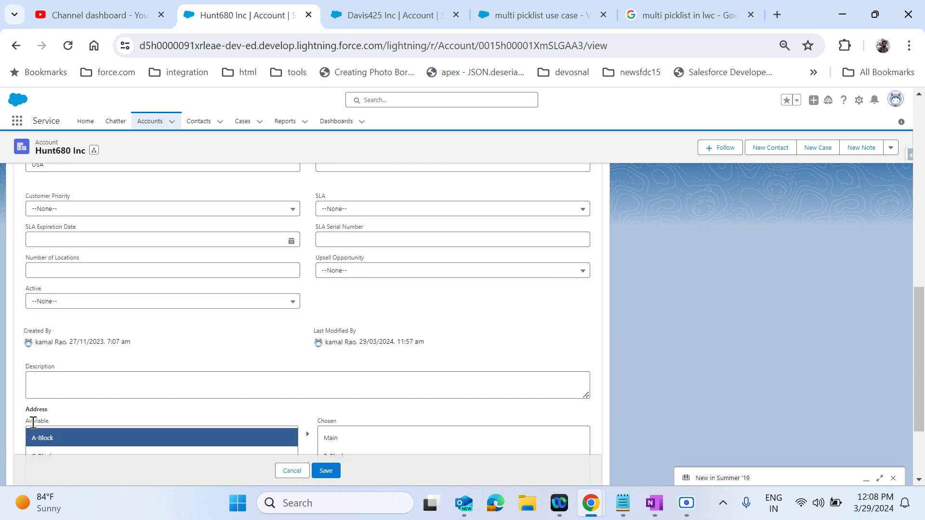
{"action": "left_click", "coordinate": [292, 471]}
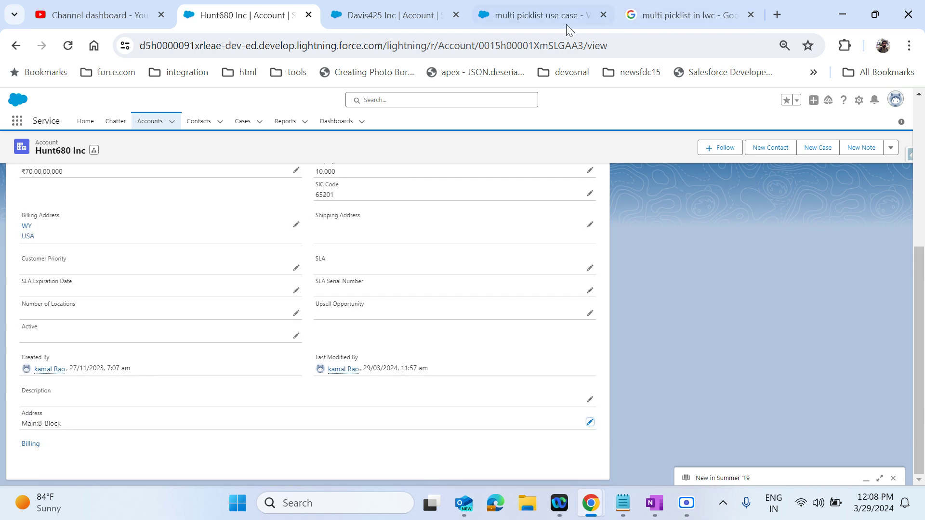
Step: Check the Davis425 Inc account's Billing Address and Address values, and return to the beginning of Hunt680 Inc's details
{"action": "left_click", "coordinate": [363, 21]}
{"action": "scroll", "coordinate": [101, 434], "scroll_direction": "down", "scroll_amount": 4}
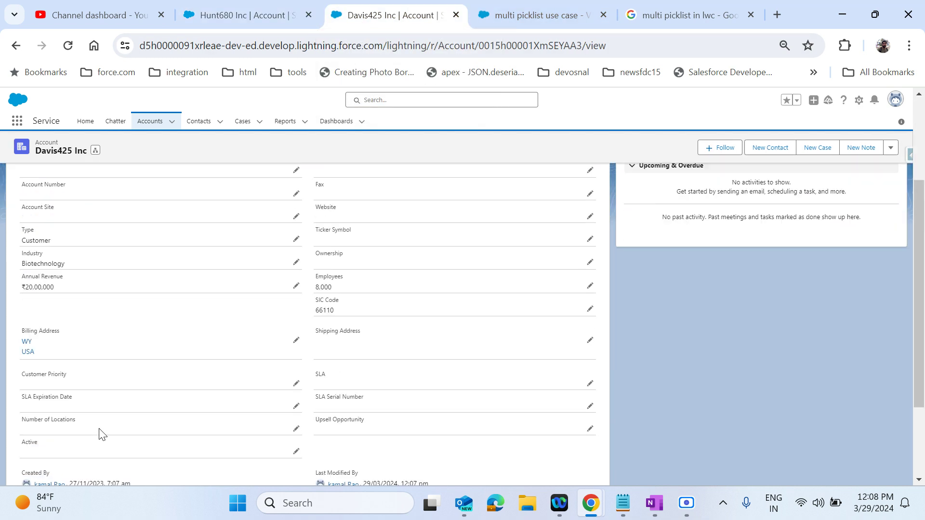
{"action": "scroll", "coordinate": [202, 413], "scroll_direction": "down", "scroll_amount": 1}
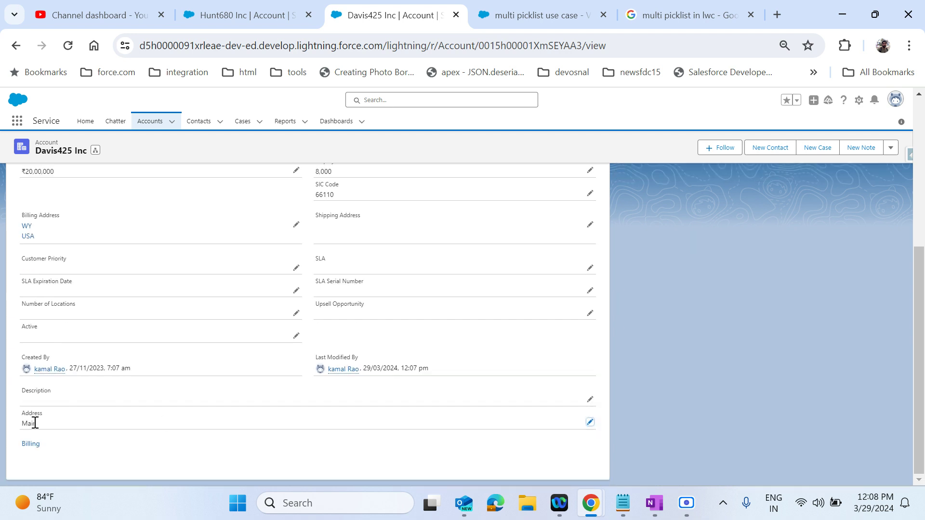
{"action": "scroll", "coordinate": [62, 423], "scroll_direction": "up", "scroll_amount": 5}
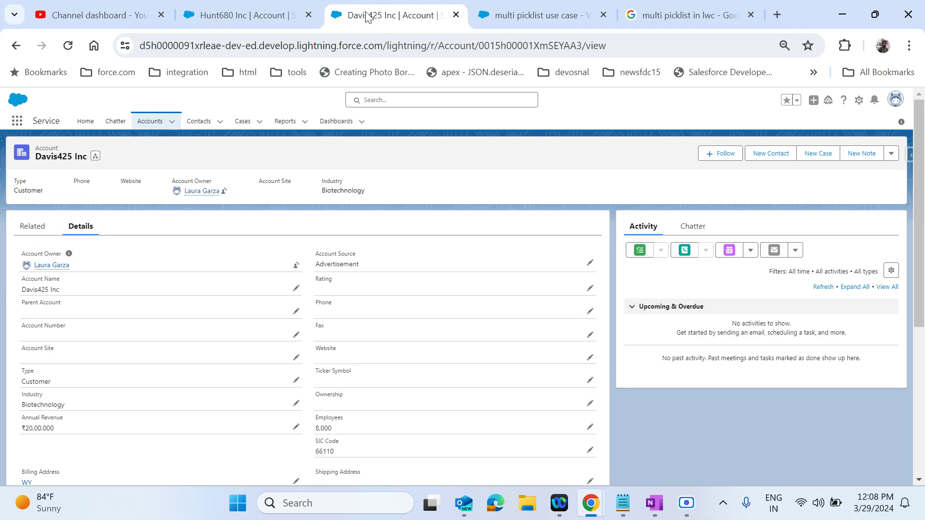
{"action": "left_click", "coordinate": [256, 11]}
{"action": "scroll", "coordinate": [212, 279], "scroll_direction": "up", "scroll_amount": 5}
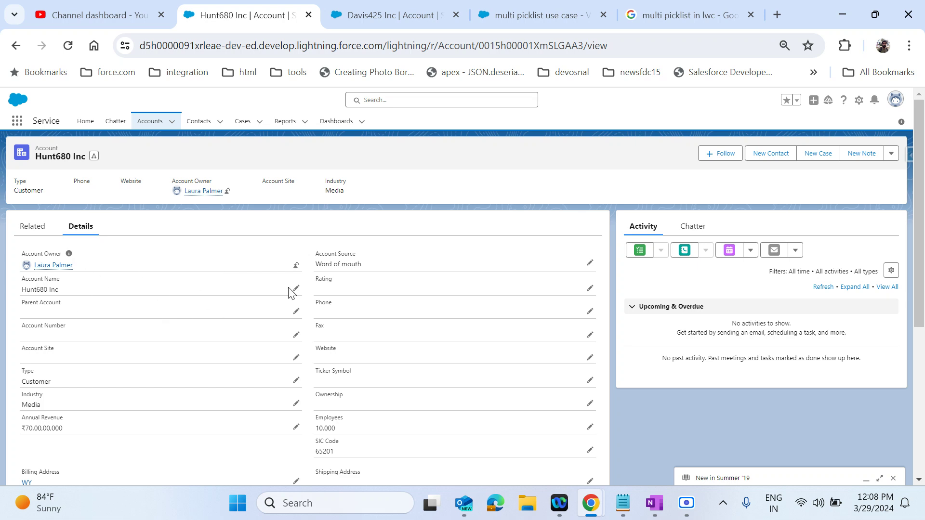
Step: Review the outcome condition of the flow's "is address type has Main" decision and close it without changes
{"action": "left_click", "coordinate": [524, 11]}
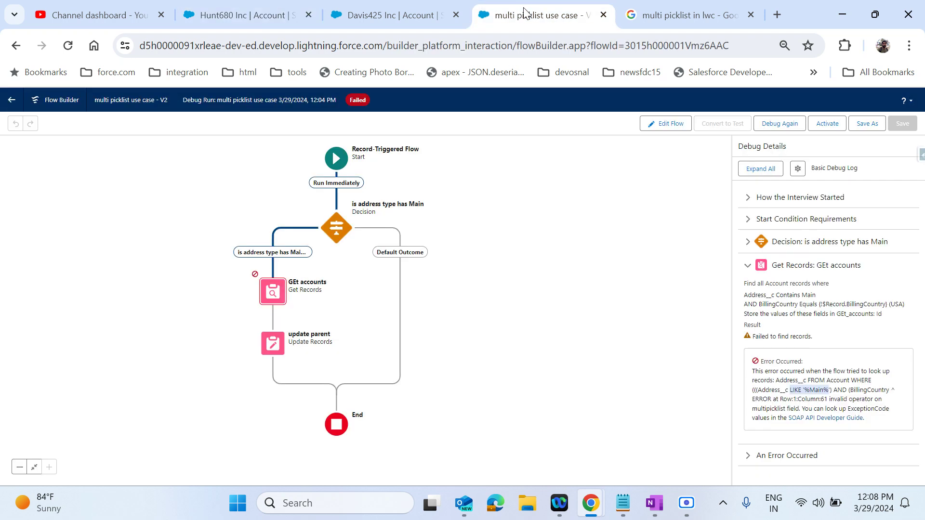
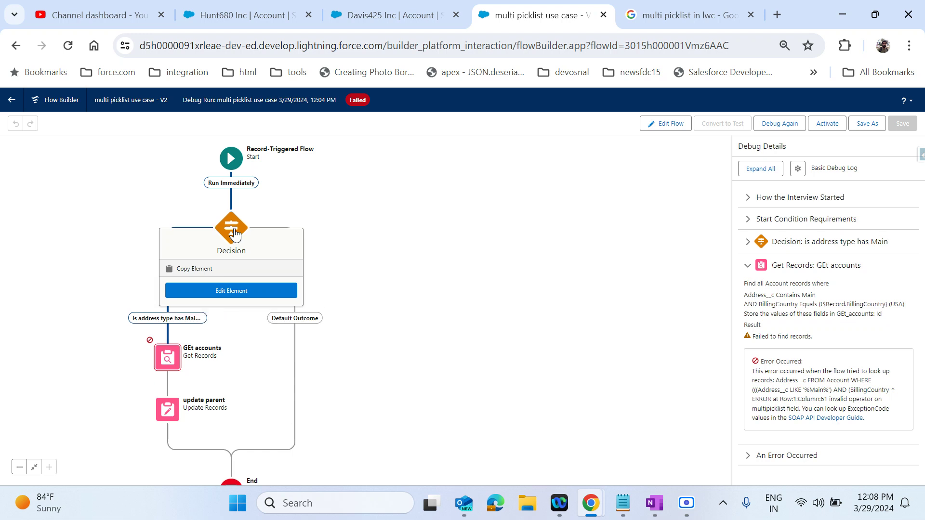
{"action": "left_click", "coordinate": [229, 291]}
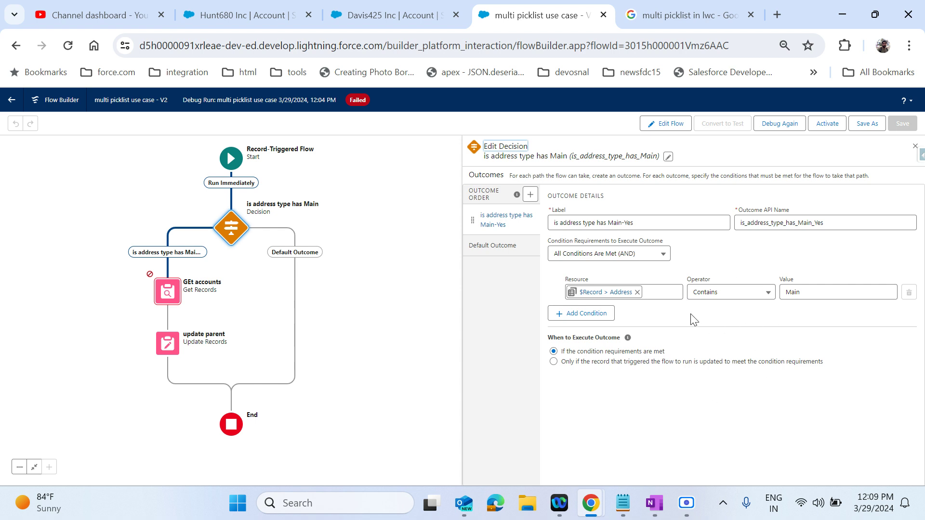
{"action": "left_click", "coordinate": [400, 242]}
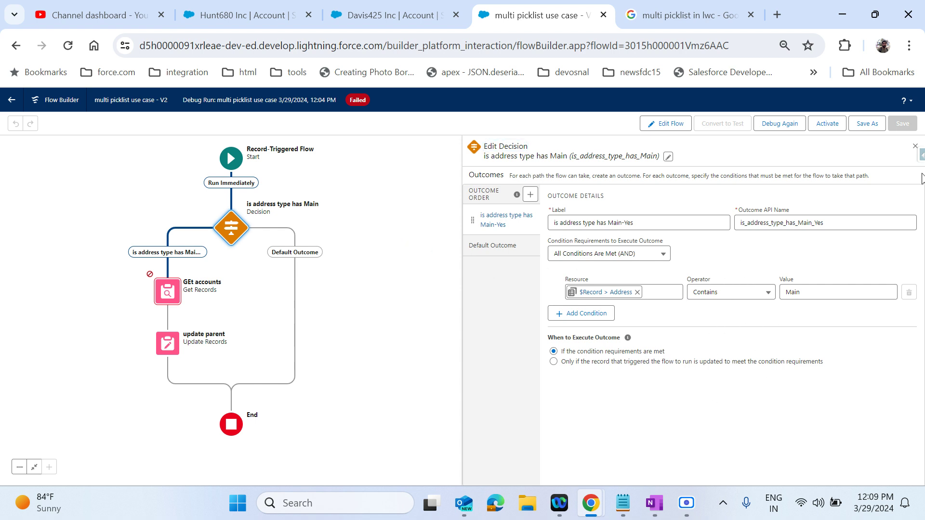
{"action": "left_click", "coordinate": [915, 145]}
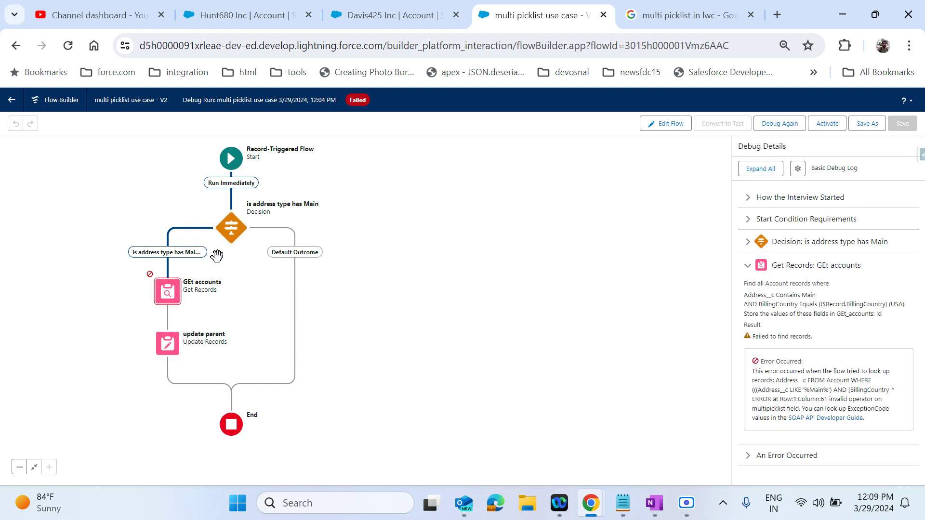
Step: Review the account filter conditions of the GEt accounts element in the flow
{"action": "double_click", "coordinate": [162, 297]}
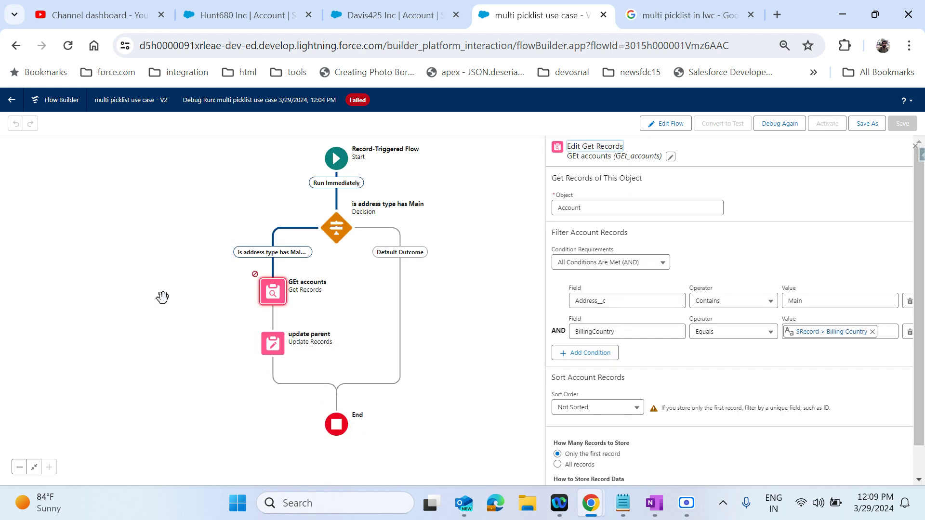
{"action": "left_click", "coordinate": [270, 292]}
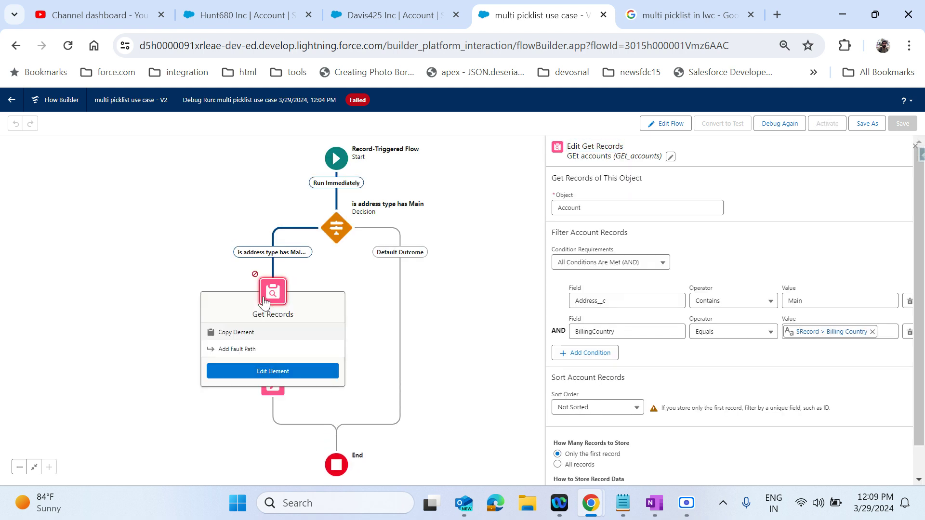
{"action": "left_click", "coordinate": [256, 372]}
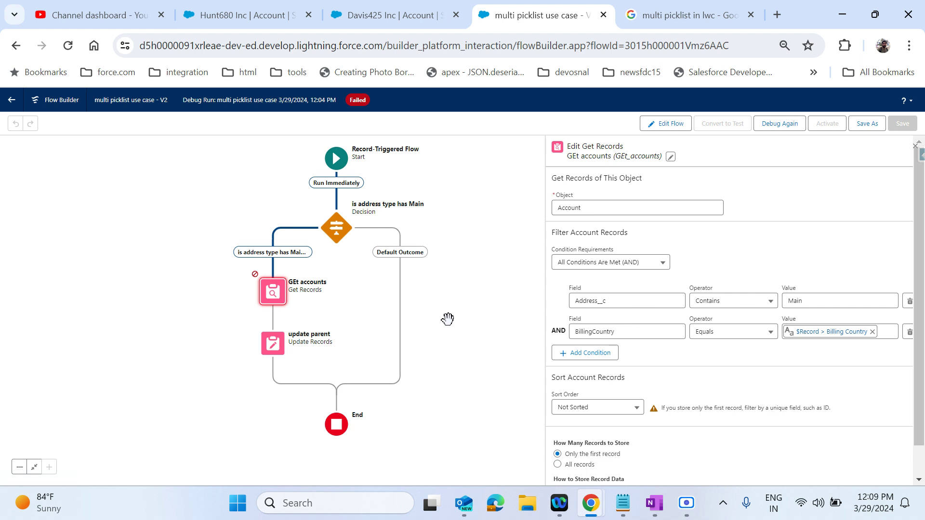
Step: Review how the update parent element finds its record and sets ParentId, and close it without changes
{"action": "left_click", "coordinate": [267, 350]}
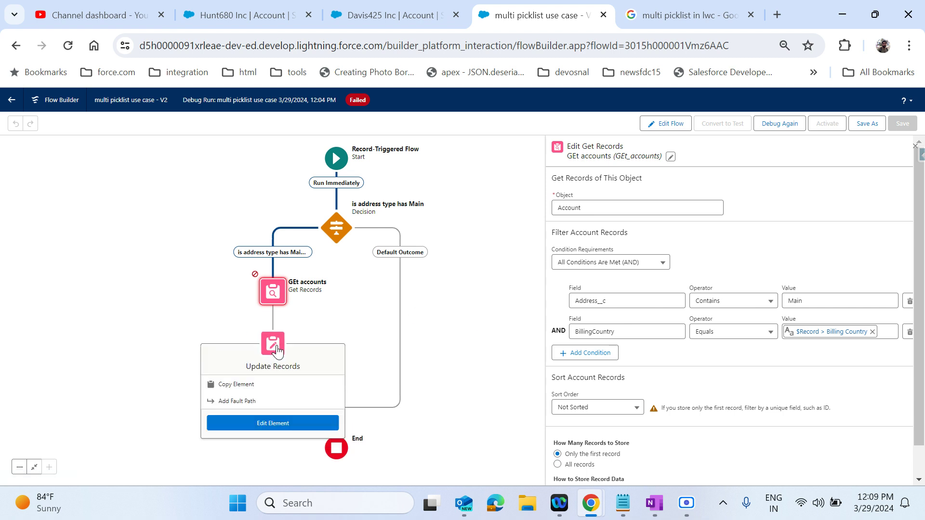
{"action": "left_click", "coordinate": [273, 423]}
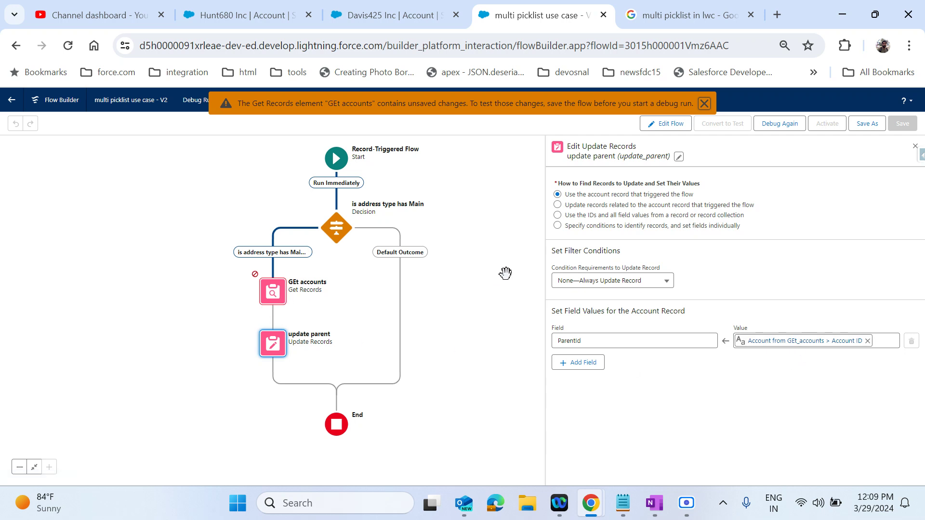
{"action": "left_click", "coordinate": [916, 147]}
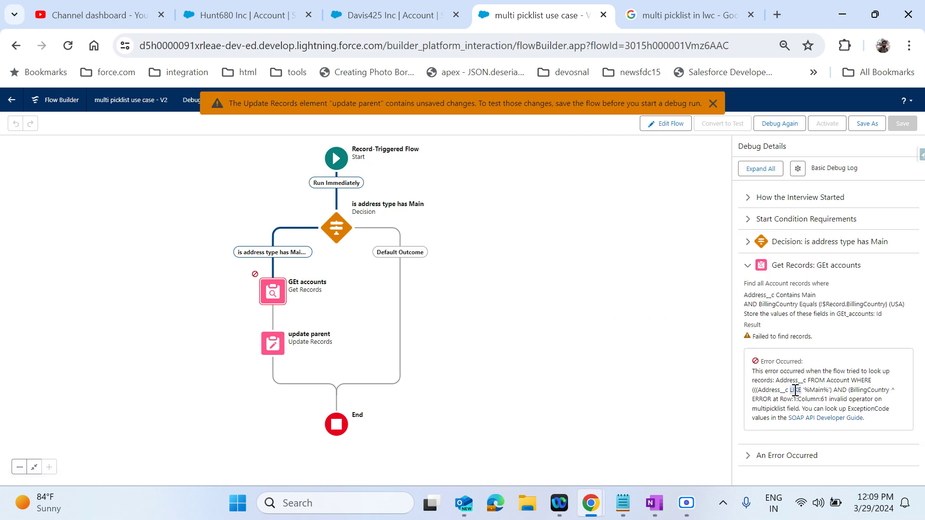
Step: Reopen the GEt accounts element and examine the Address__c filter condition's field and available operators
{"action": "double_click", "coordinate": [271, 294]}
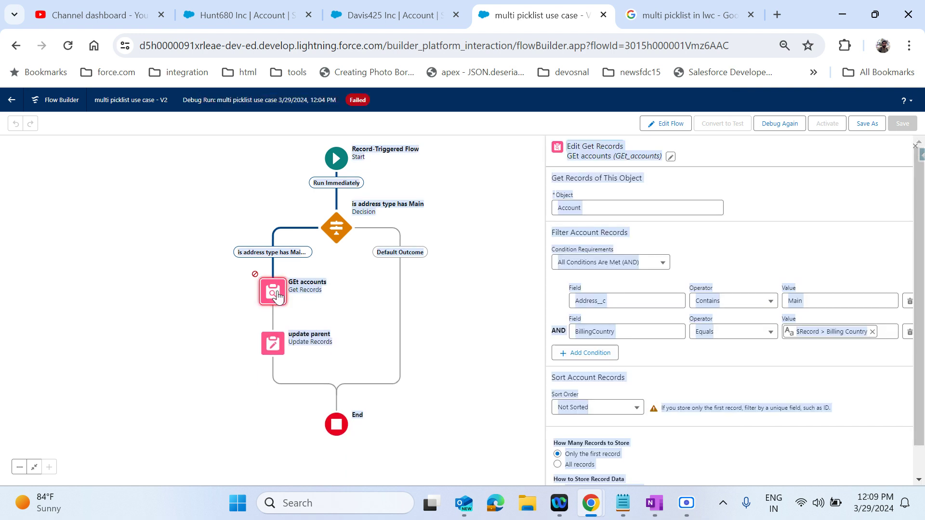
{"action": "left_click", "coordinate": [278, 296]}
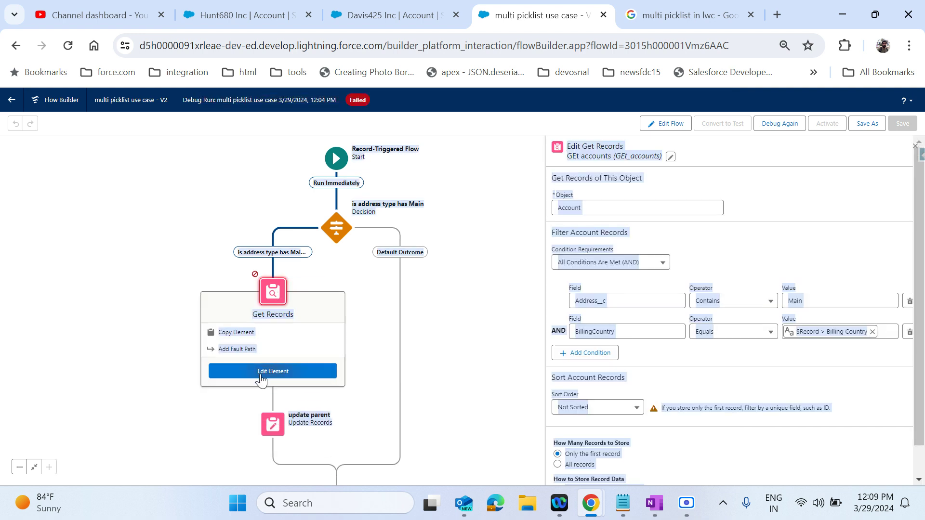
{"action": "left_click", "coordinate": [291, 371]}
{"action": "left_click", "coordinate": [796, 265]}
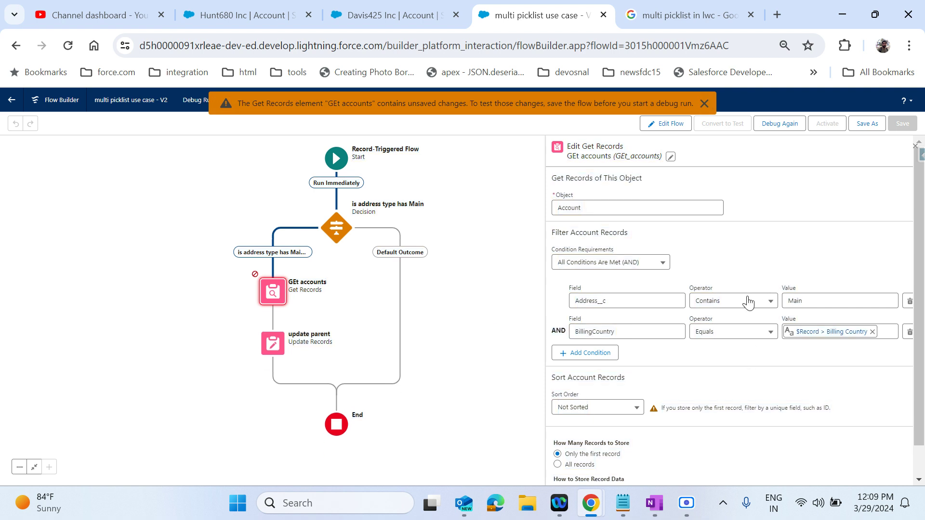
{"action": "left_click", "coordinate": [618, 300]}
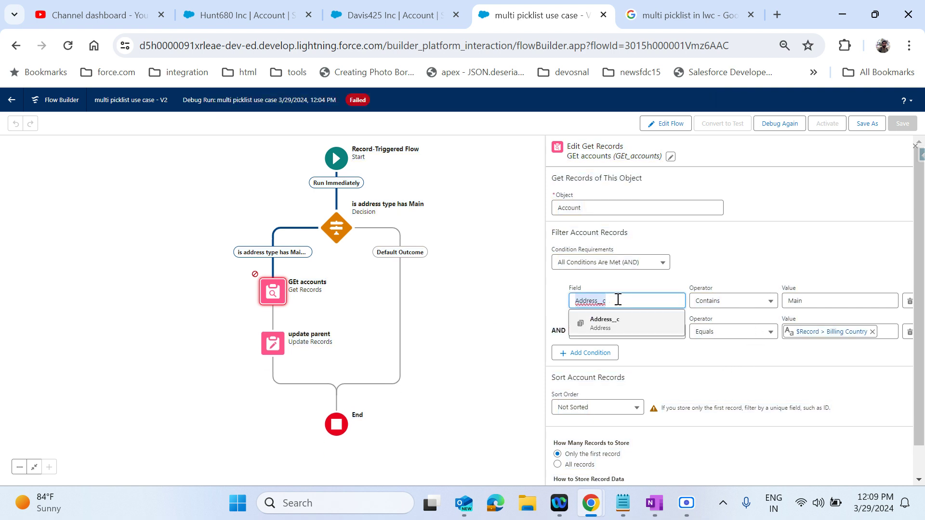
{"action": "left_click", "coordinate": [816, 201]}
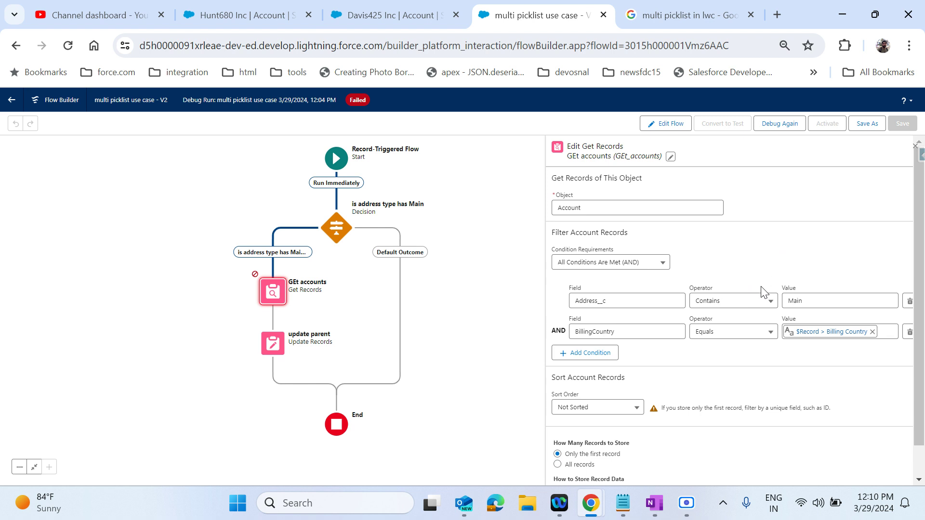
{"action": "left_click", "coordinate": [757, 302]}
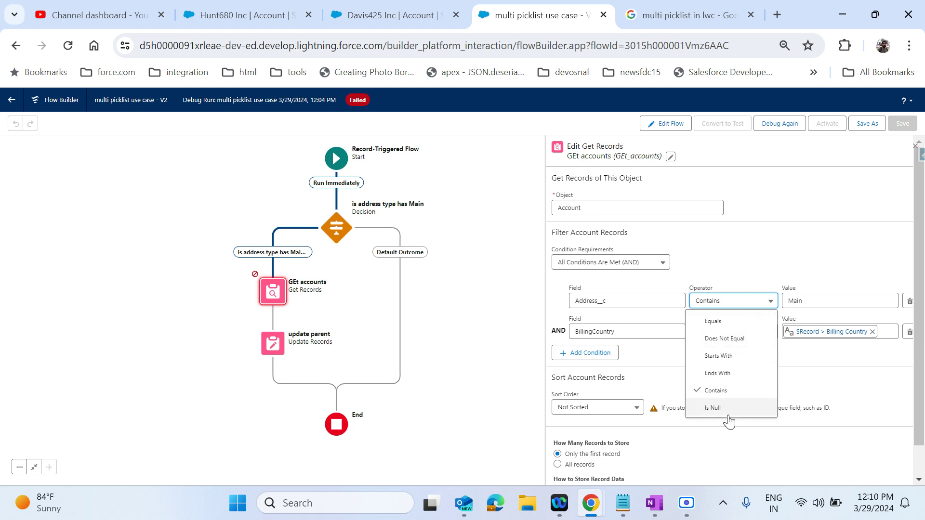
{"action": "scroll", "coordinate": [732, 414], "scroll_direction": "down", "scroll_amount": 1}
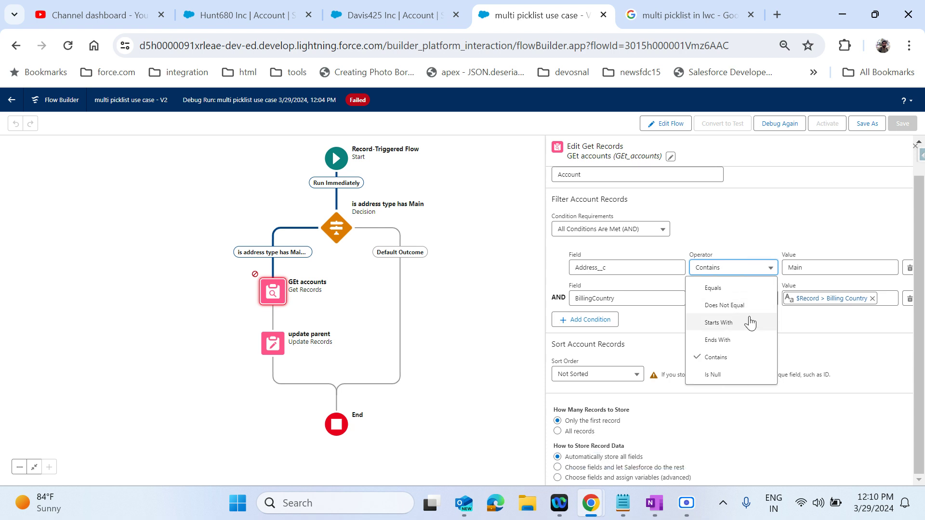
Step: Remove the Address__c condition from the GEt accounts element's filter and set it to store all records
{"action": "left_click", "coordinate": [802, 226]}
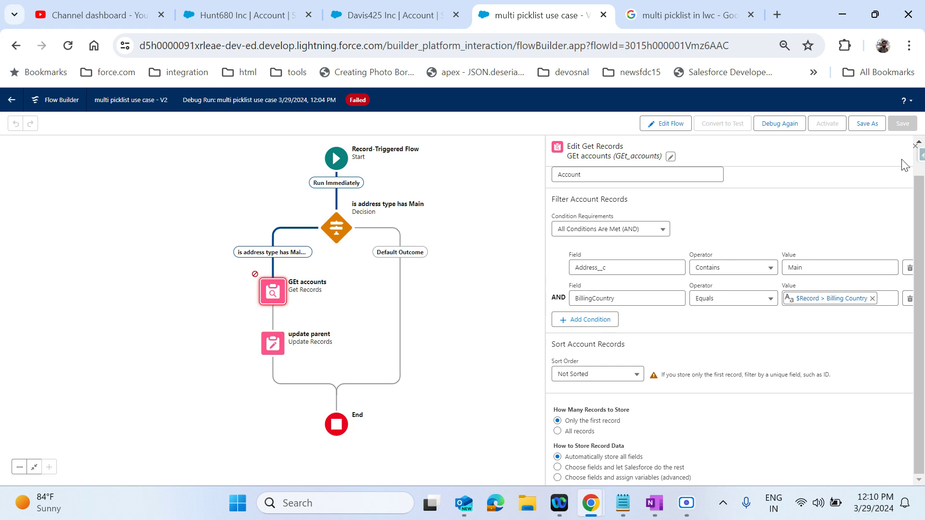
{"action": "left_click", "coordinate": [915, 147]}
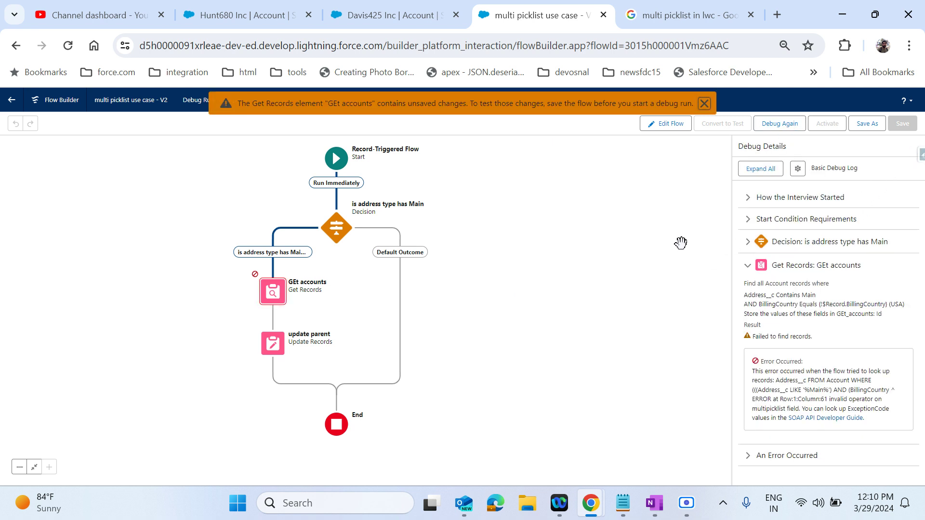
{"action": "left_click", "coordinate": [656, 243]}
{"action": "left_click", "coordinate": [271, 296]}
{"action": "left_click", "coordinate": [271, 372]}
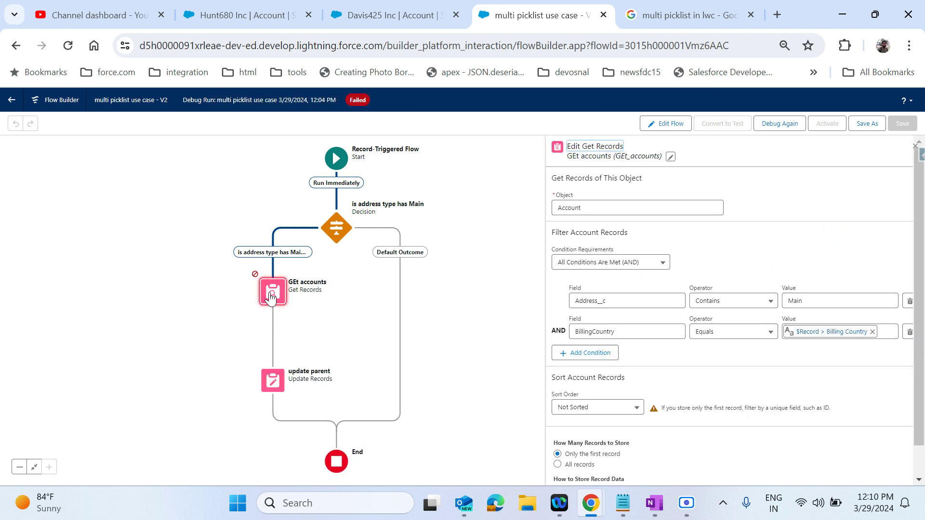
{"action": "left_click", "coordinate": [909, 302]}
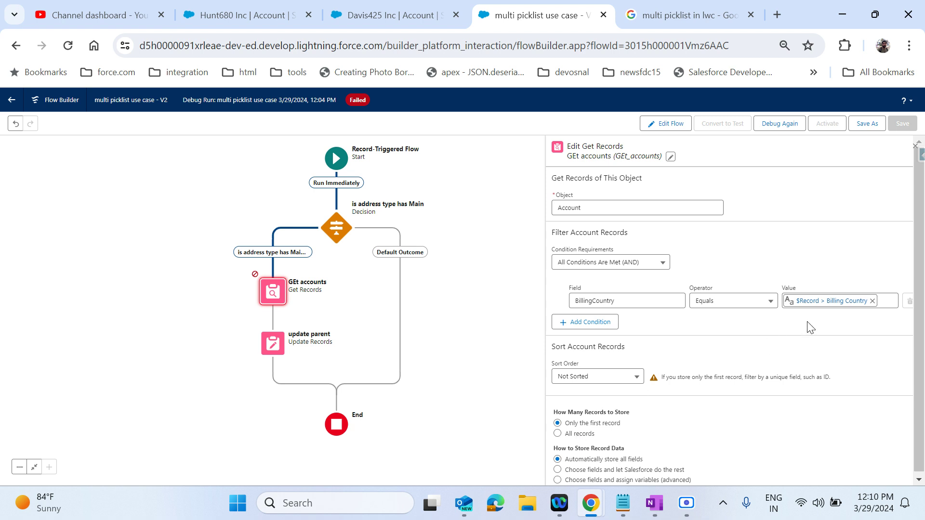
{"action": "scroll", "coordinate": [811, 328], "scroll_direction": "down", "scroll_amount": 1}
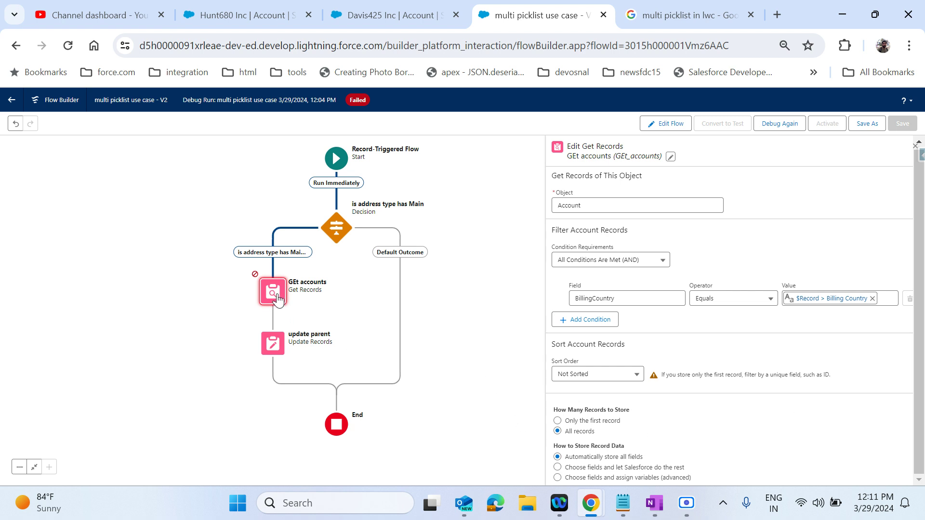
Step: Save the flow as a new version labelled "multi picklist use case" and switch from the debug view to editing it
{"action": "left_click", "coordinate": [870, 123]}
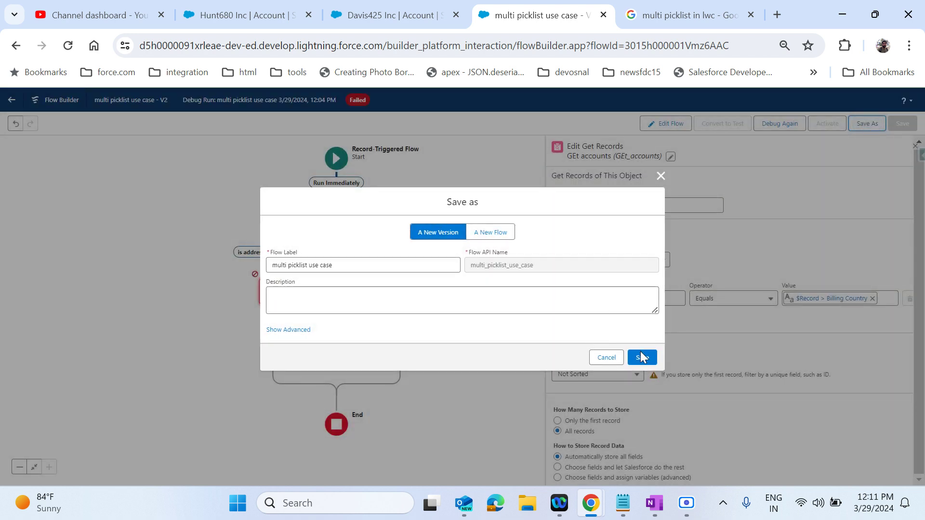
{"action": "left_click", "coordinate": [641, 355]}
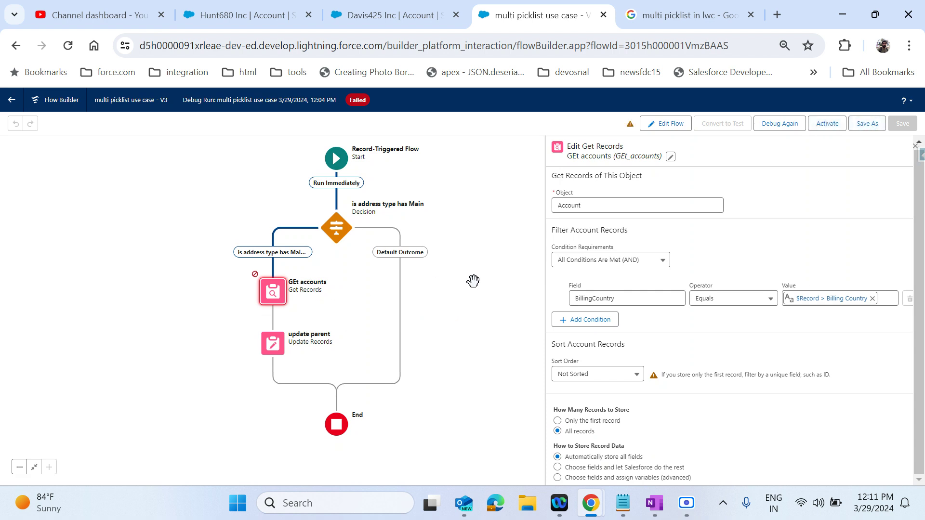
{"action": "left_click", "coordinate": [667, 124]}
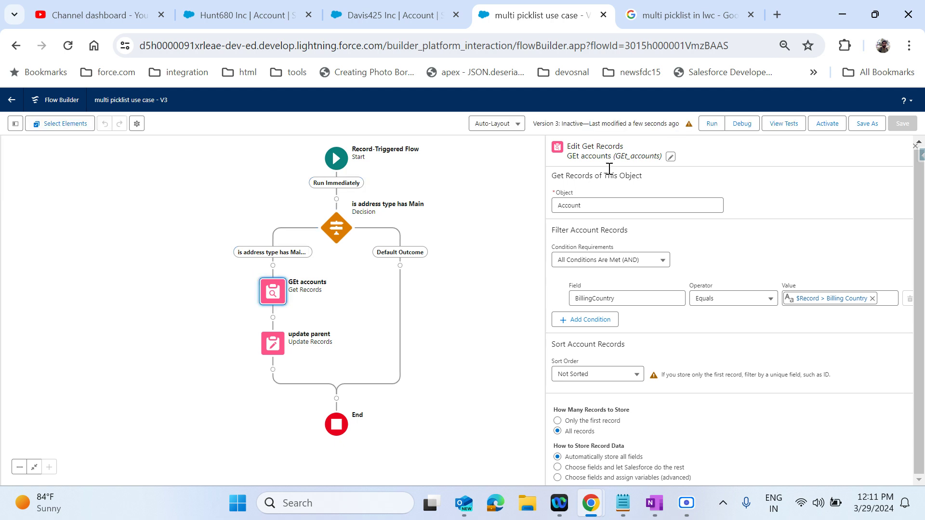
Step: Add a Loop element between GEt accounts and update parent, labelled "looping all accounts for Main address"
{"action": "left_click", "coordinate": [273, 317]}
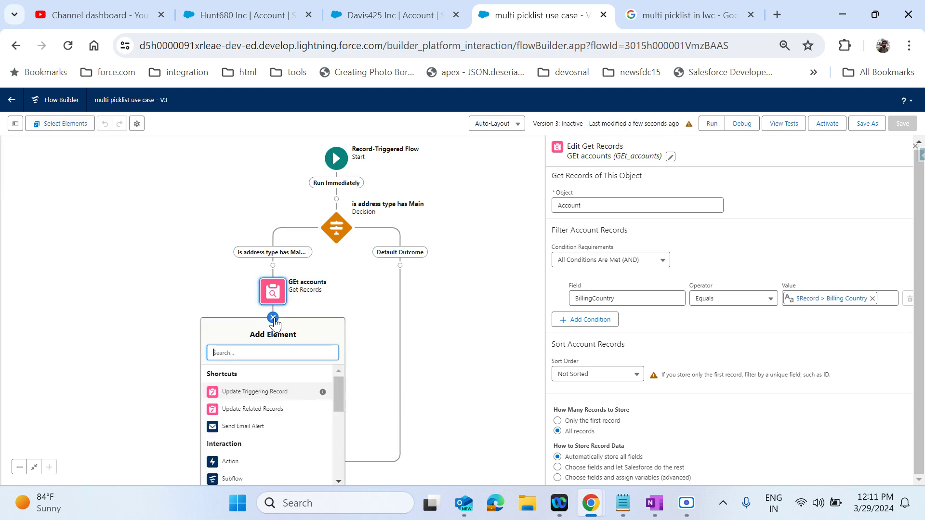
{"action": "scroll", "coordinate": [262, 427], "scroll_direction": "down", "scroll_amount": 3}
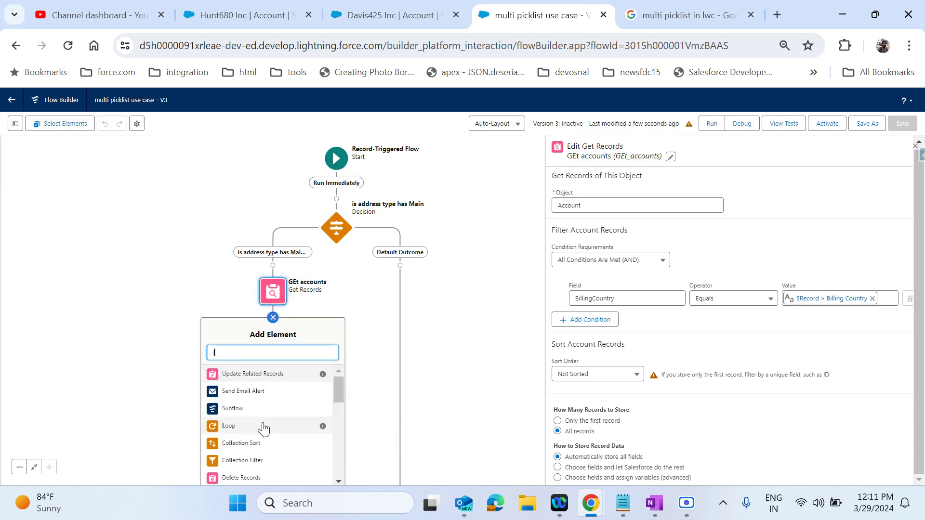
{"action": "left_click", "coordinate": [254, 428]}
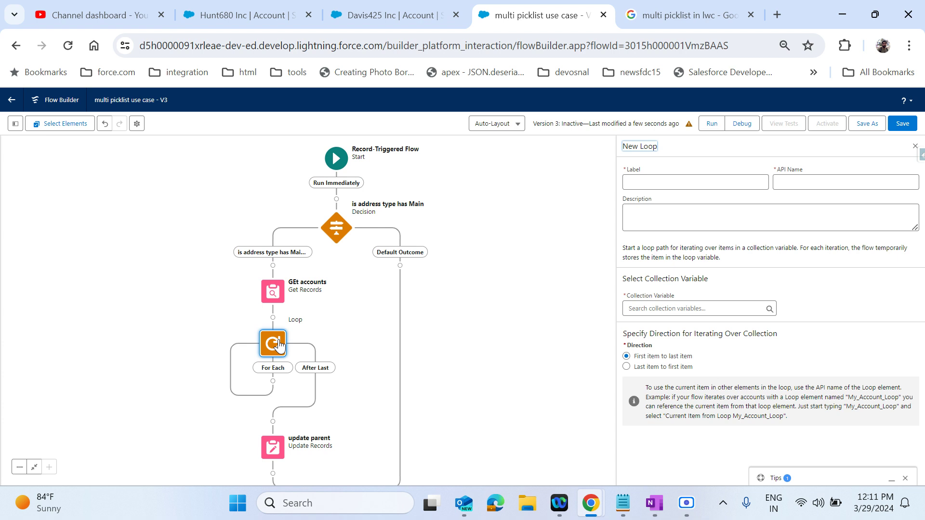
{"action": "left_click", "coordinate": [733, 183]}
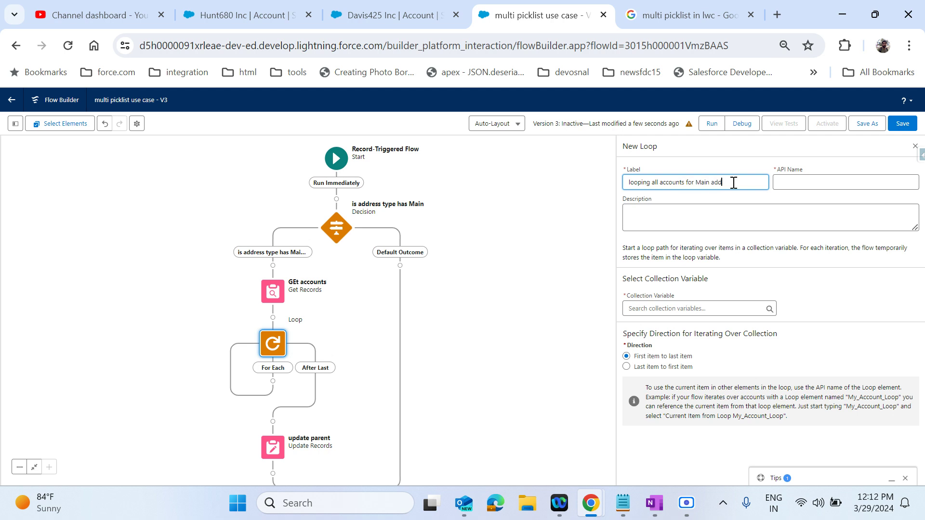
{"action": "left_click", "coordinate": [738, 212]}
{"action": "left_click", "coordinate": [509, 281]}
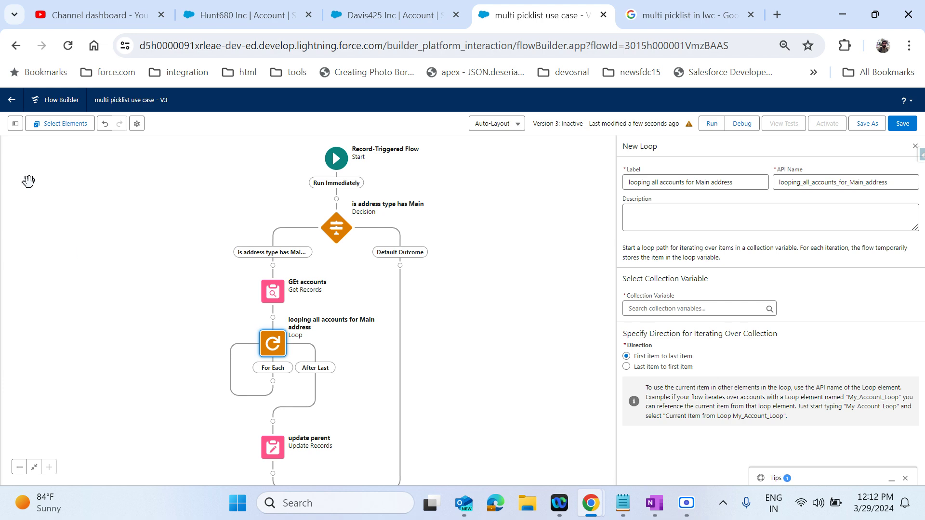
{"action": "left_click", "coordinate": [15, 124]}
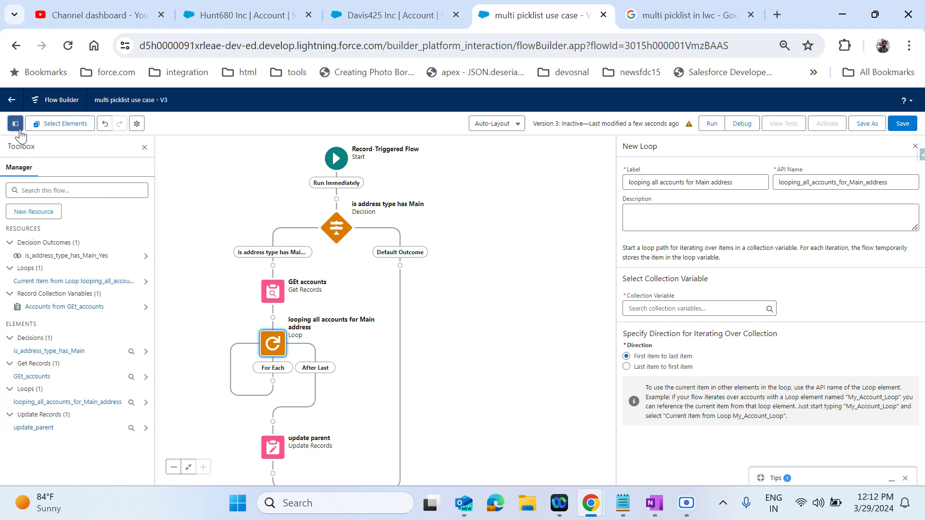
{"action": "left_click", "coordinate": [44, 213]}
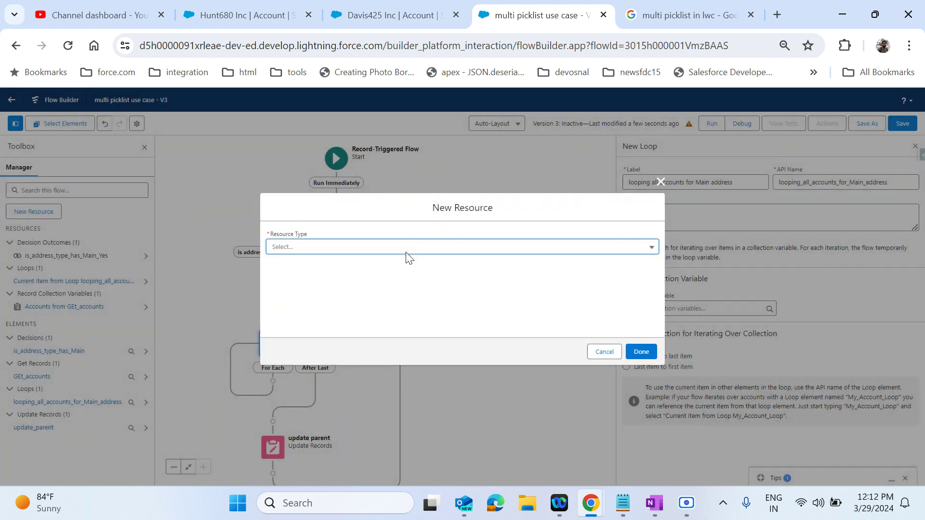
{"action": "left_click", "coordinate": [404, 254]}
{"action": "left_click", "coordinate": [352, 273]}
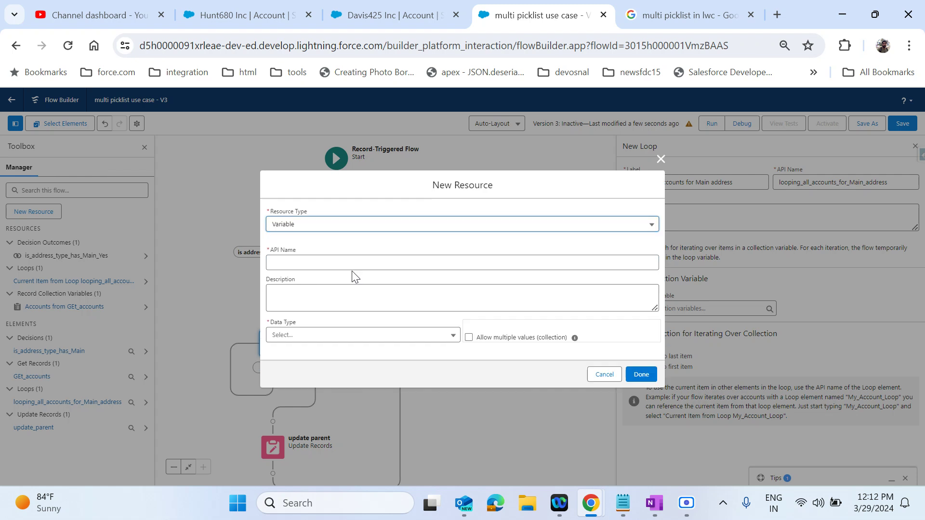
{"action": "left_click", "coordinate": [365, 227]}
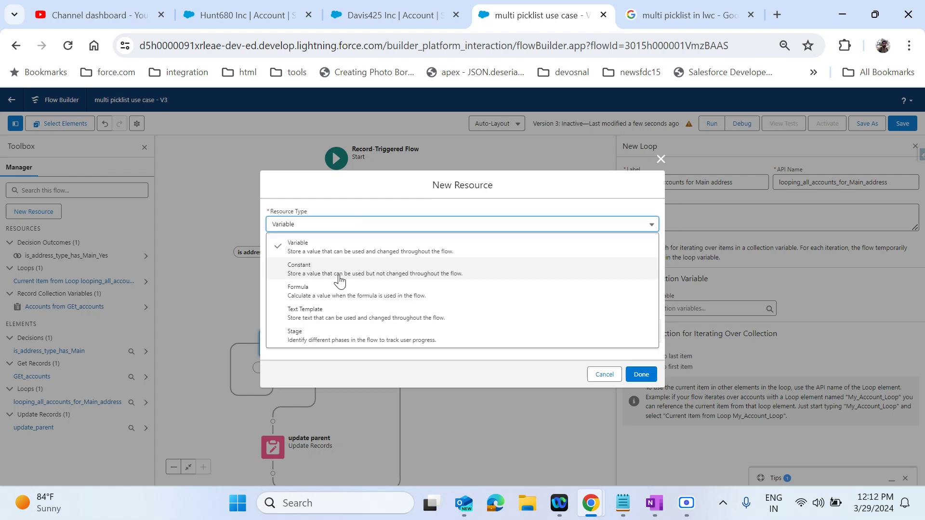
{"action": "left_click", "coordinate": [324, 295]}
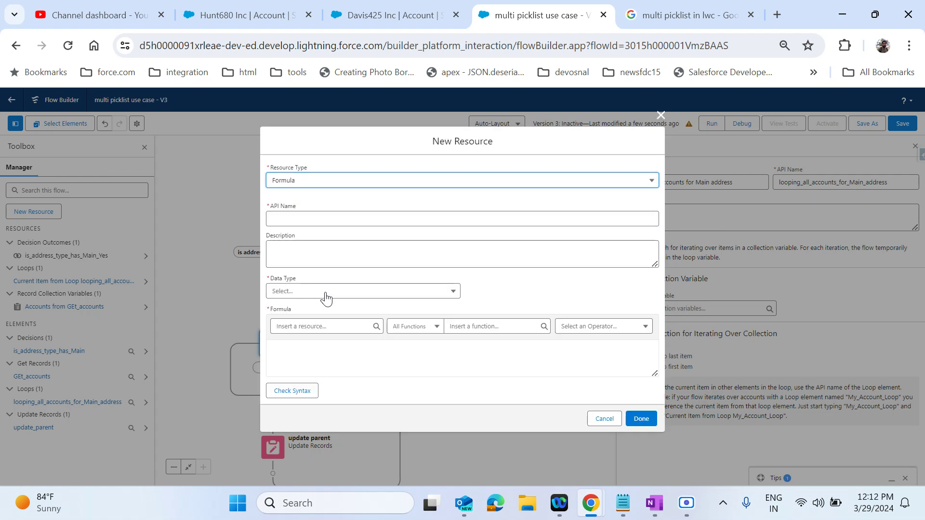
{"action": "left_click", "coordinate": [327, 218]}
{"action": "type", "text": "Is a"}
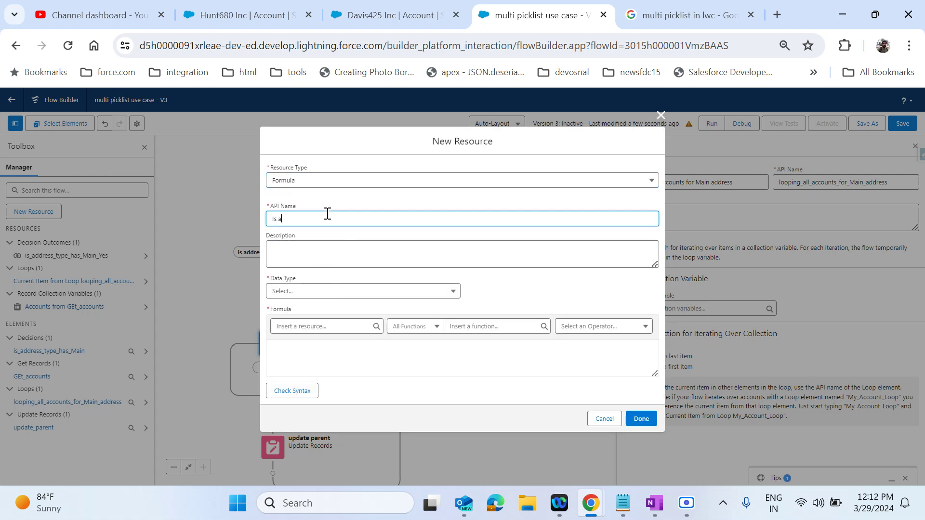
{"action": "type", "text": "ddress has Main"}
{"action": "left_click", "coordinate": [404, 255]}
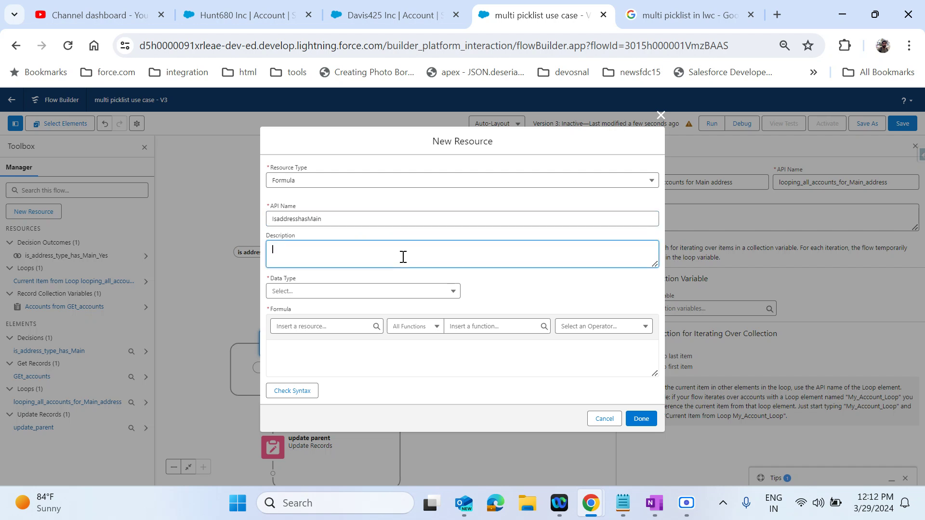
{"action": "left_click", "coordinate": [418, 293]}
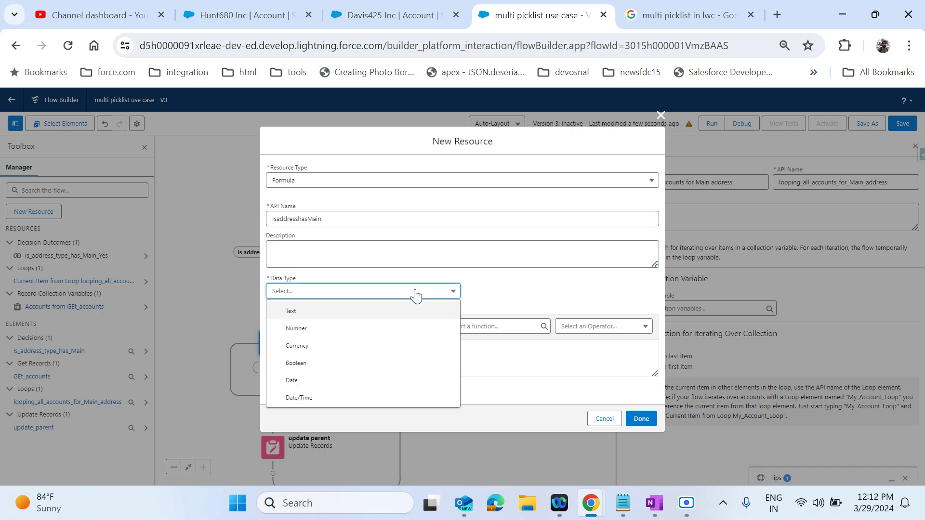
{"action": "left_click", "coordinate": [318, 363]}
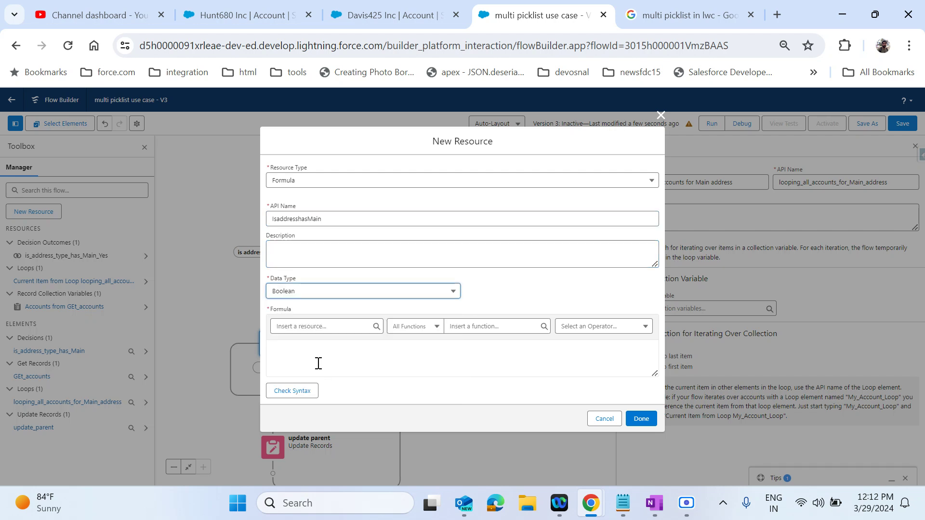
{"action": "left_click", "coordinate": [530, 288]}
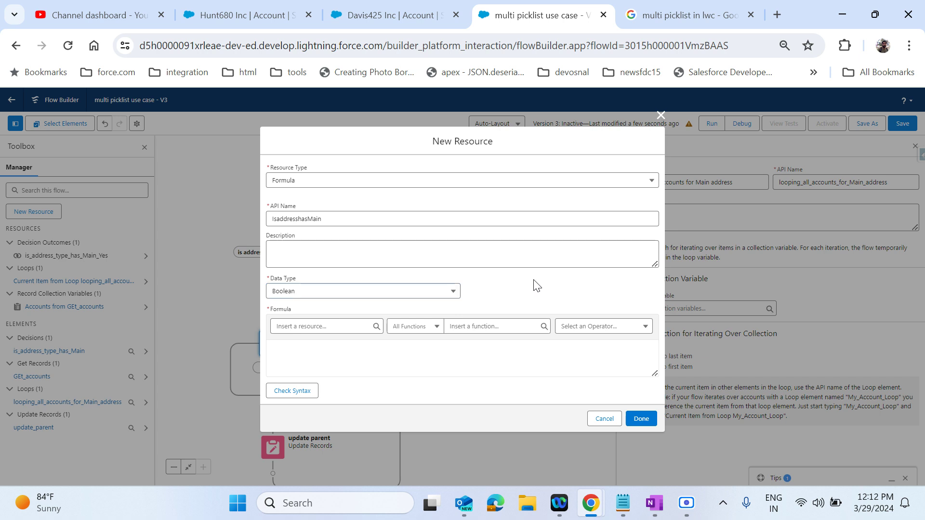
{"action": "left_click", "coordinate": [306, 328]}
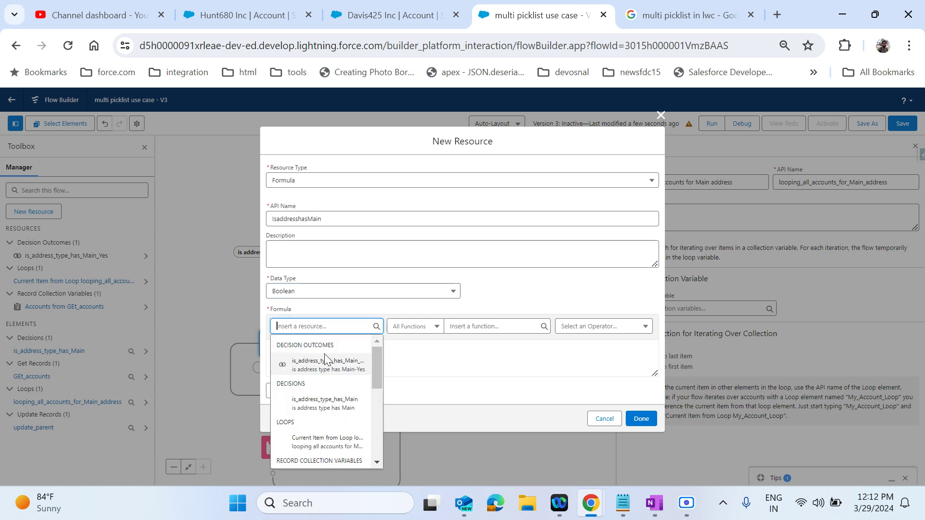
{"action": "left_click", "coordinate": [318, 443]}
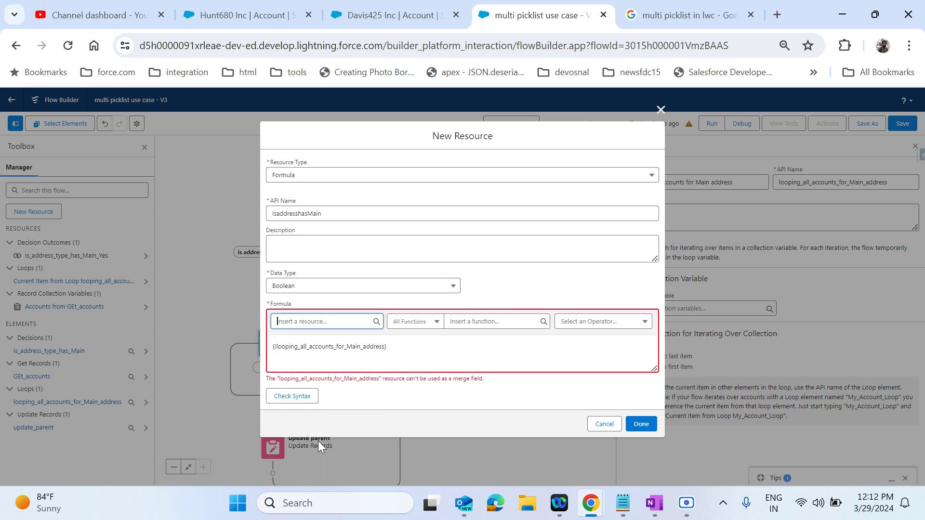
{"action": "left_click", "coordinate": [385, 347]}
{"action": "key", "text": "BackSpace"}
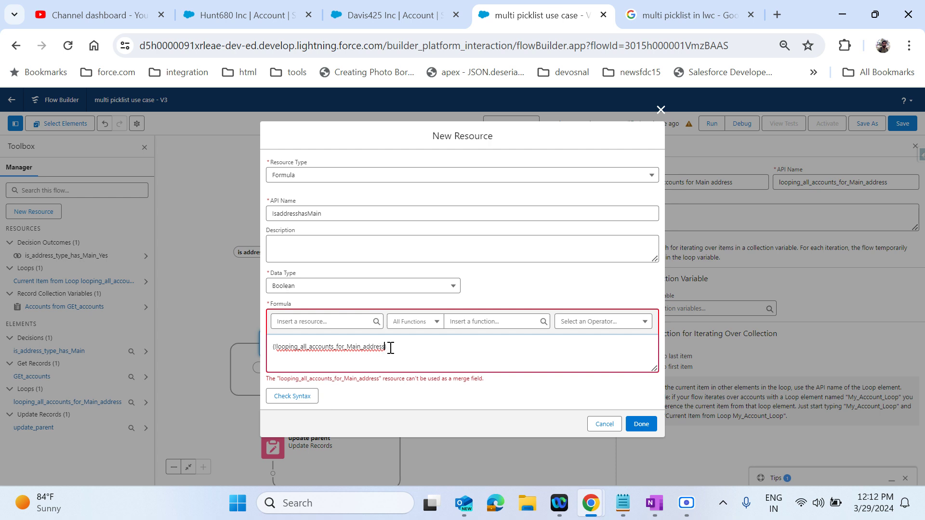
{"action": "left_click", "coordinate": [331, 322]}
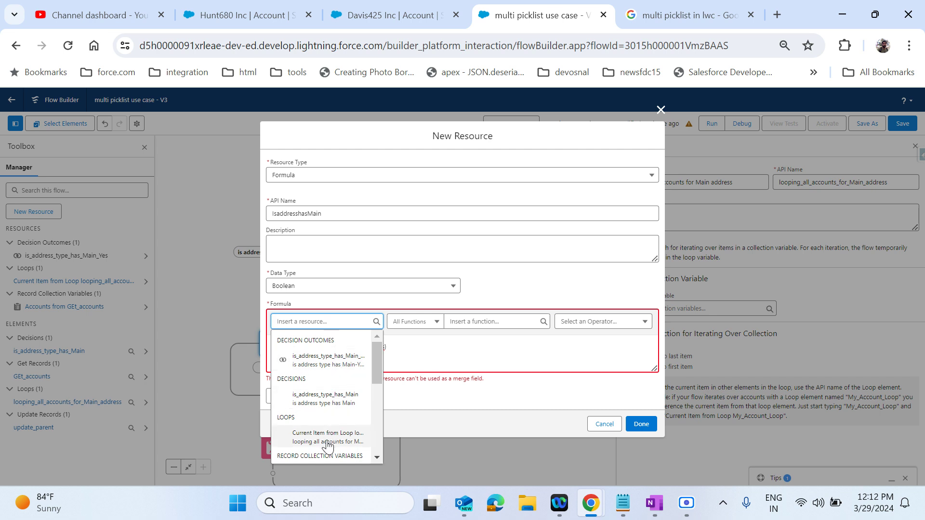
{"action": "scroll", "coordinate": [327, 446], "scroll_direction": "down", "scroll_amount": 2}
{"action": "scroll", "coordinate": [327, 448], "scroll_direction": "down", "scroll_amount": 2}
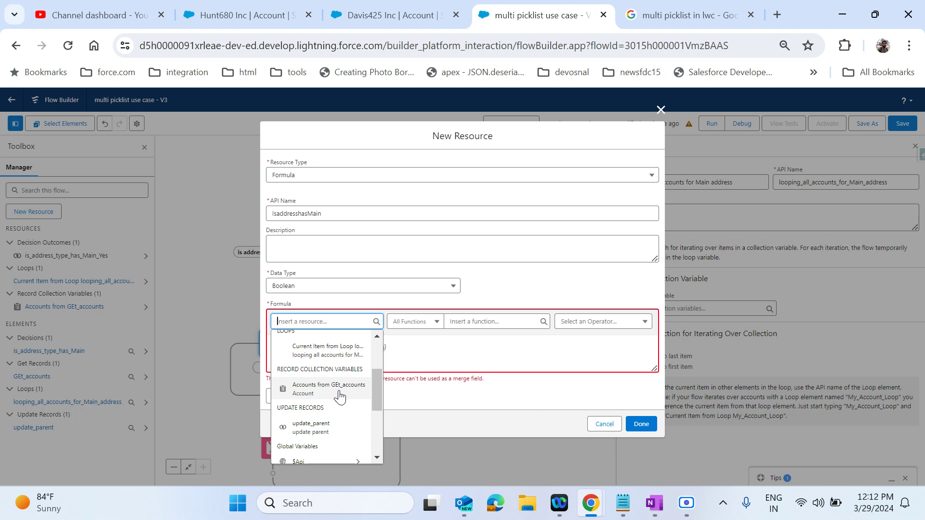
{"action": "scroll", "coordinate": [340, 396], "scroll_direction": "up", "scroll_amount": 3}
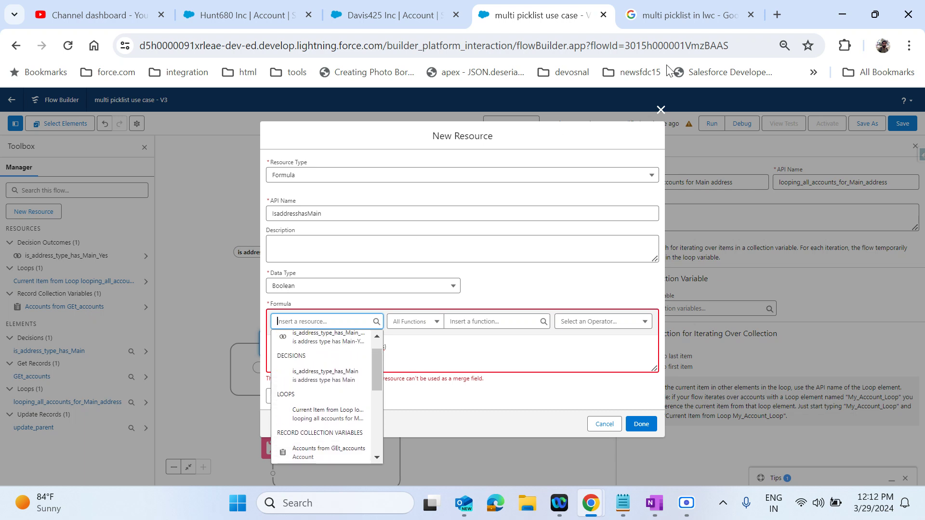
{"action": "left_click", "coordinate": [661, 111]}
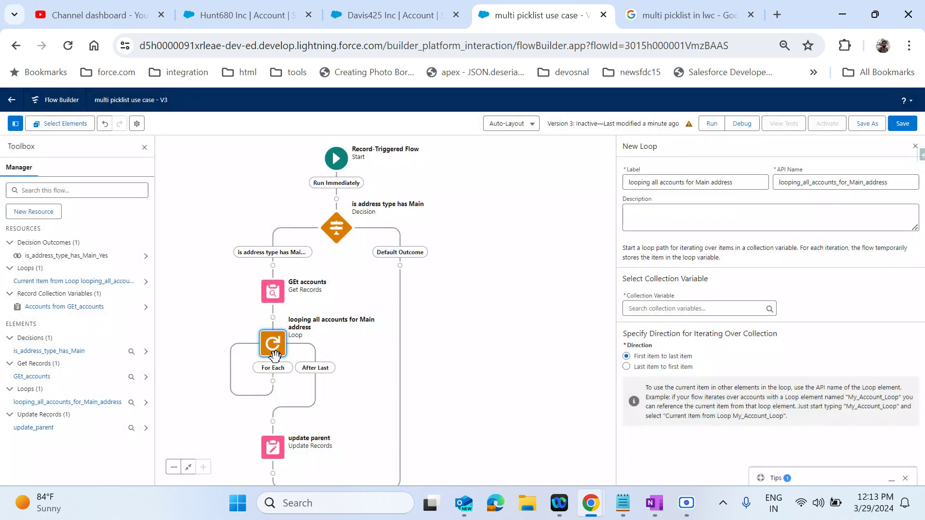
Step: Set the loop's collection variable to Accounts from GEt_accounts and its direction to last item to first item
{"action": "left_click", "coordinate": [273, 357]}
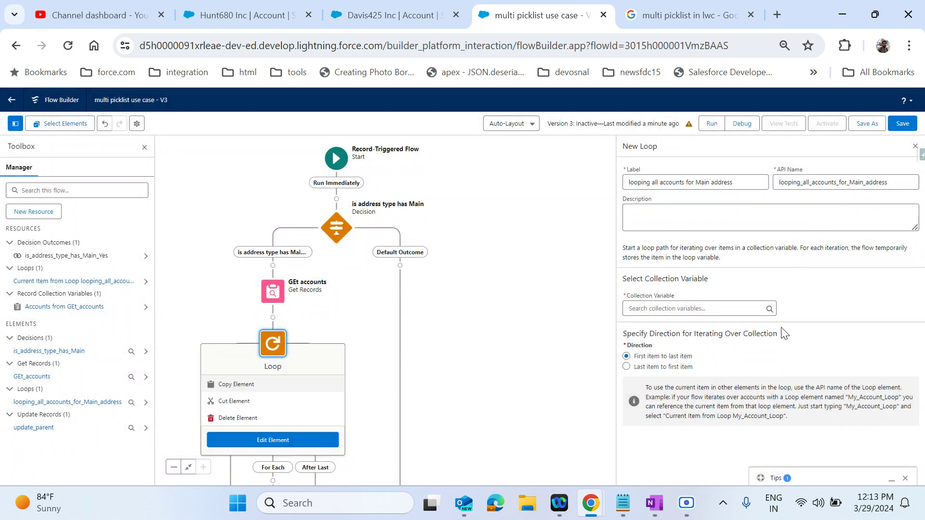
{"action": "left_click", "coordinate": [721, 308]}
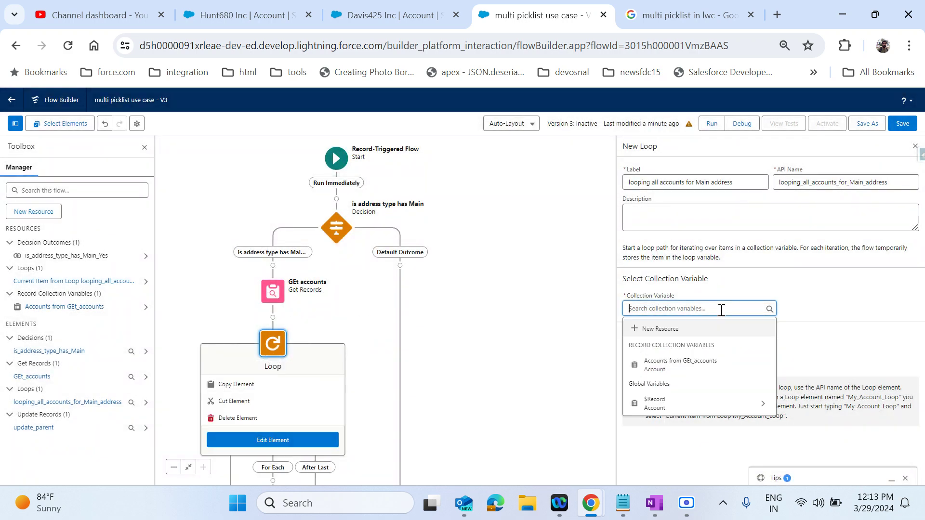
{"action": "left_click", "coordinate": [692, 366]}
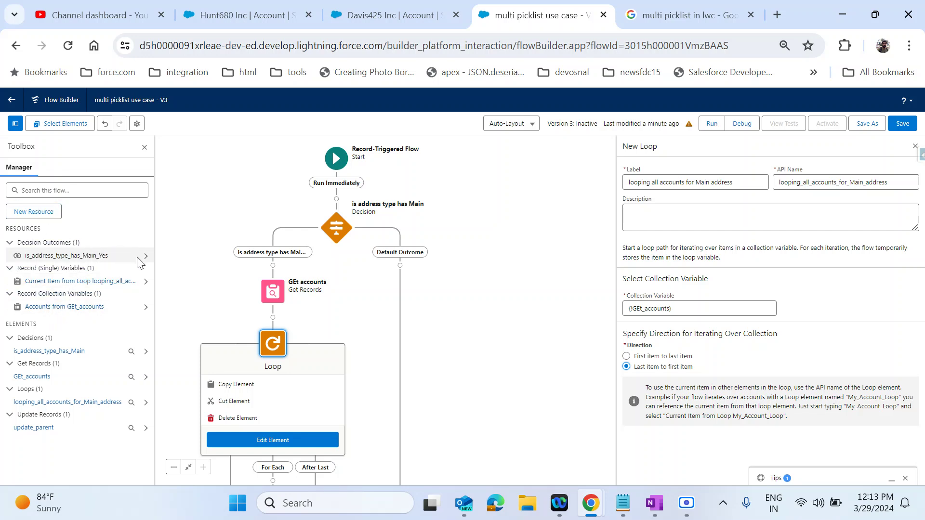
Step: Create a new Formula resource with the API name ISAddressHasMain and the data type Boolean
{"action": "left_click", "coordinate": [30, 213]}
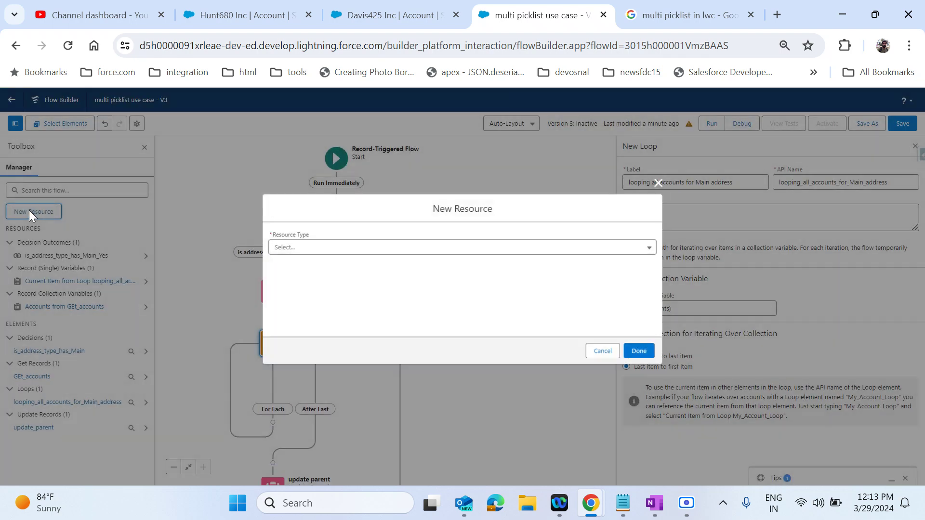
{"action": "left_click", "coordinate": [457, 246]}
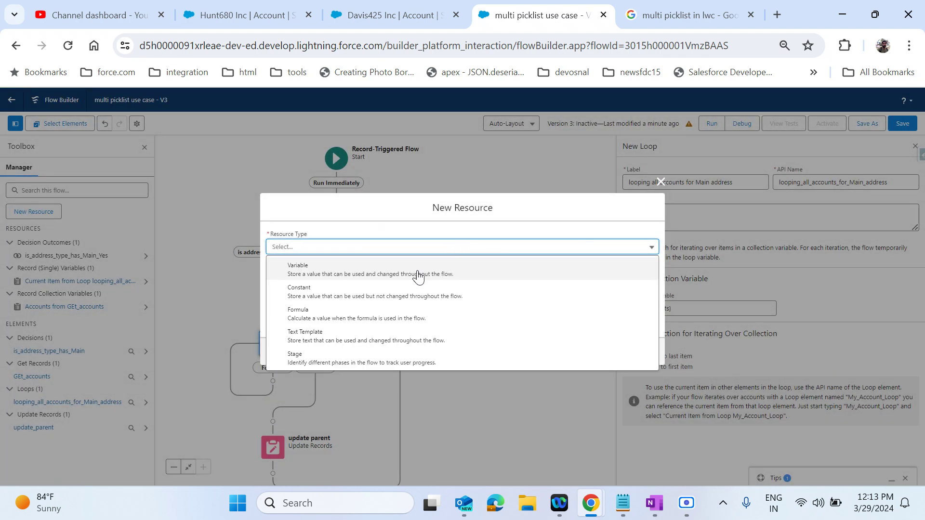
{"action": "left_click", "coordinate": [351, 314]}
{"action": "left_click", "coordinate": [334, 221]}
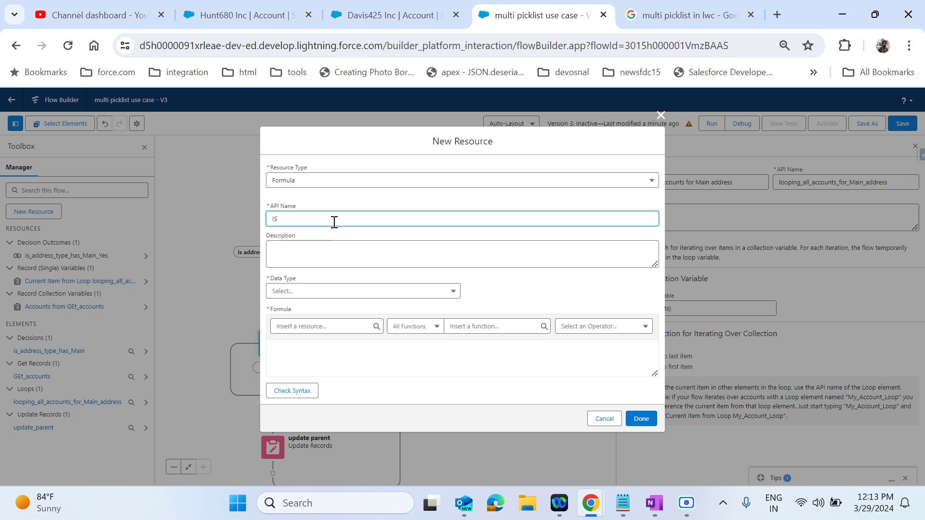
{"action": "type", "text": "IS Address HAs Main"}
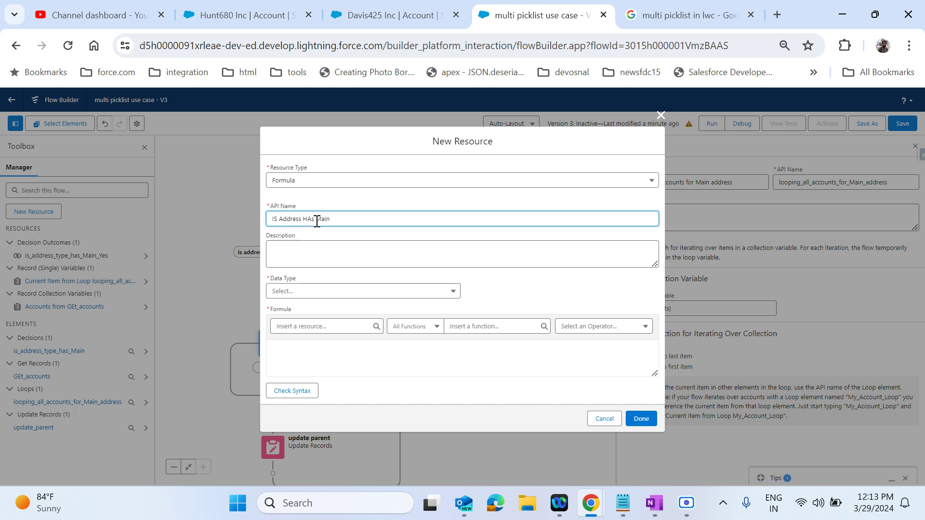
{"action": "left_click", "coordinate": [312, 221]}
{"action": "key", "text": "BackSpace"}
{"action": "type", "text": "a"}
{"action": "left_click", "coordinate": [320, 241]}
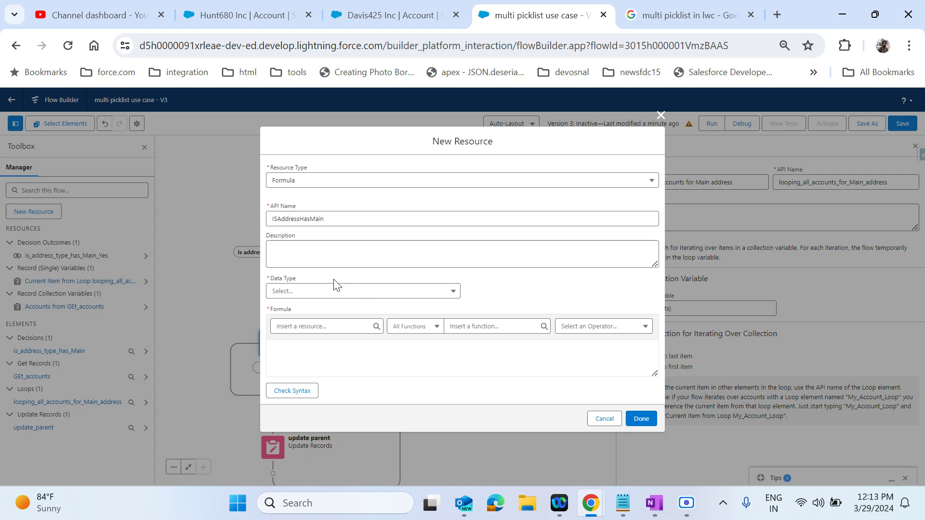
{"action": "left_click", "coordinate": [324, 291]}
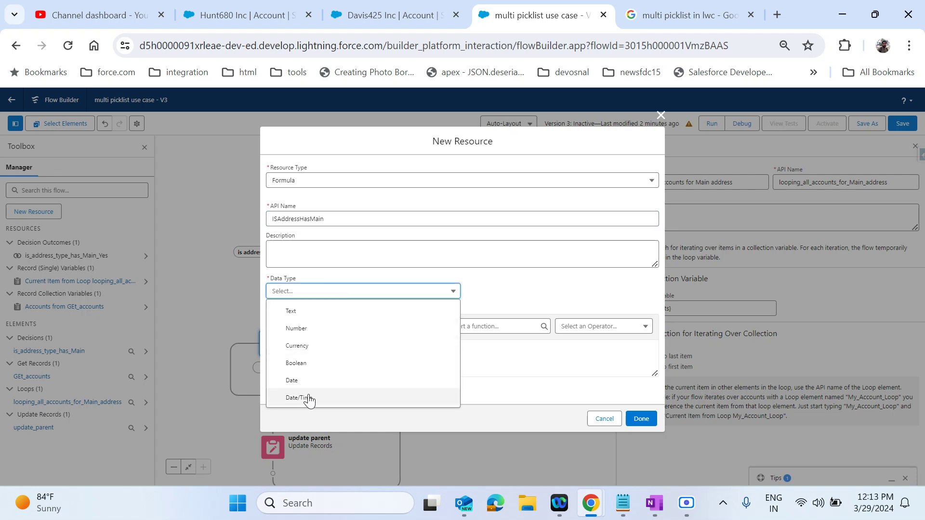
{"action": "left_click", "coordinate": [310, 363]}
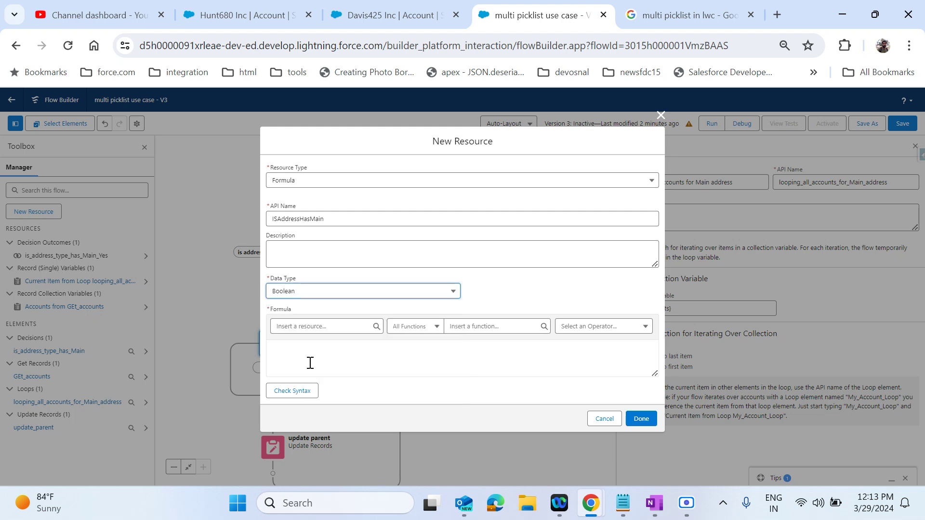
Step: Insert the Address__c field of the loop's current account item into the formula
{"action": "left_click", "coordinate": [324, 329]}
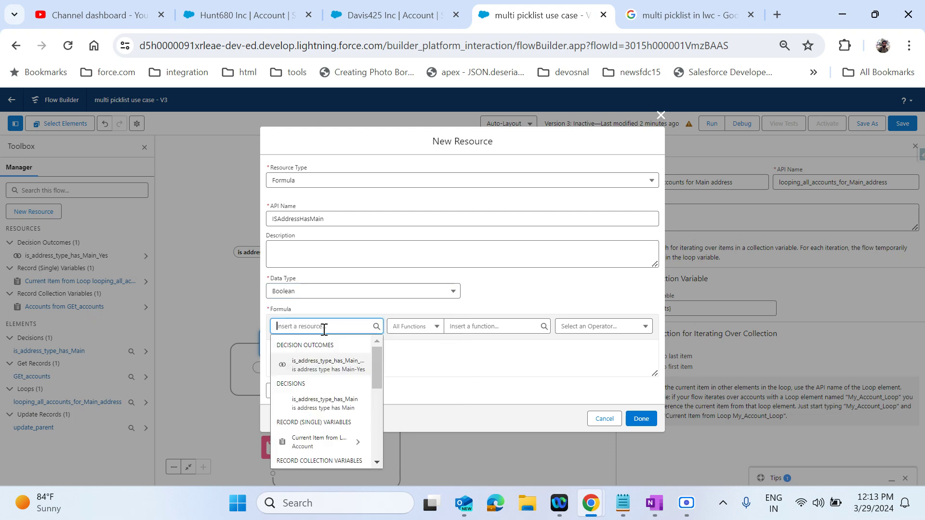
{"action": "left_click", "coordinate": [350, 442]}
{"action": "type", "text": "a"}
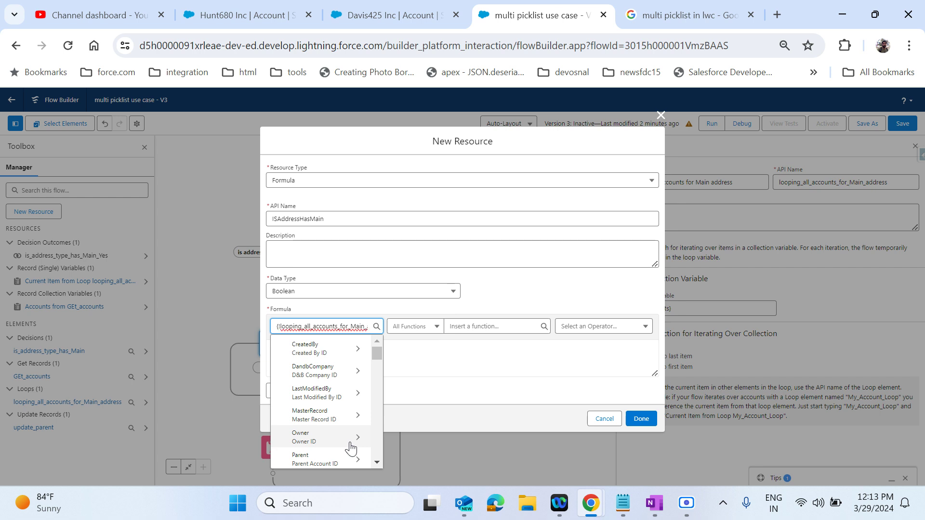
{"action": "type", "text": "dd"}
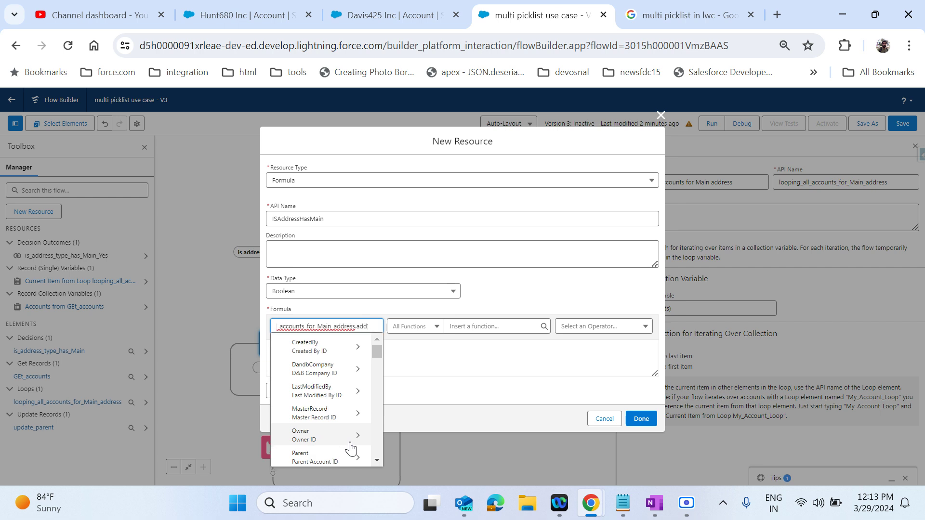
{"action": "type", "text": "ress"}
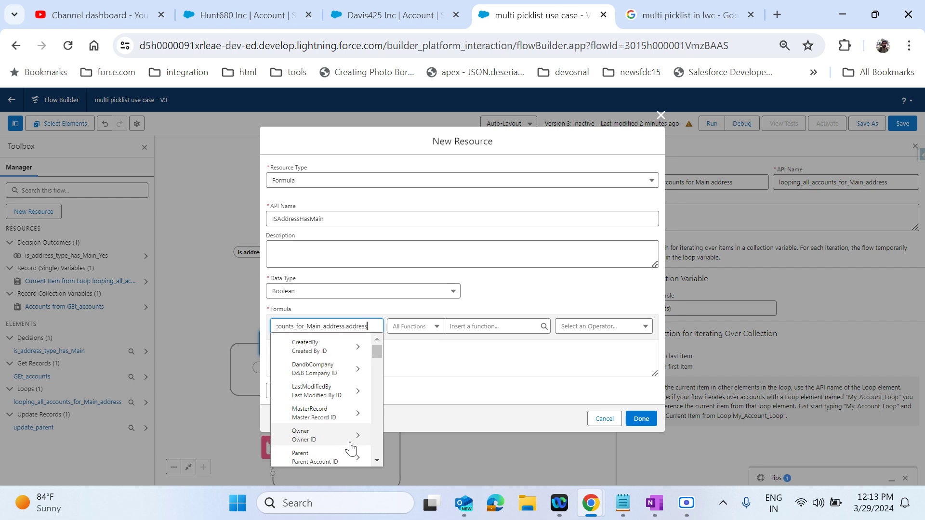
{"action": "scroll", "coordinate": [350, 448], "scroll_direction": "down", "scroll_amount": 3}
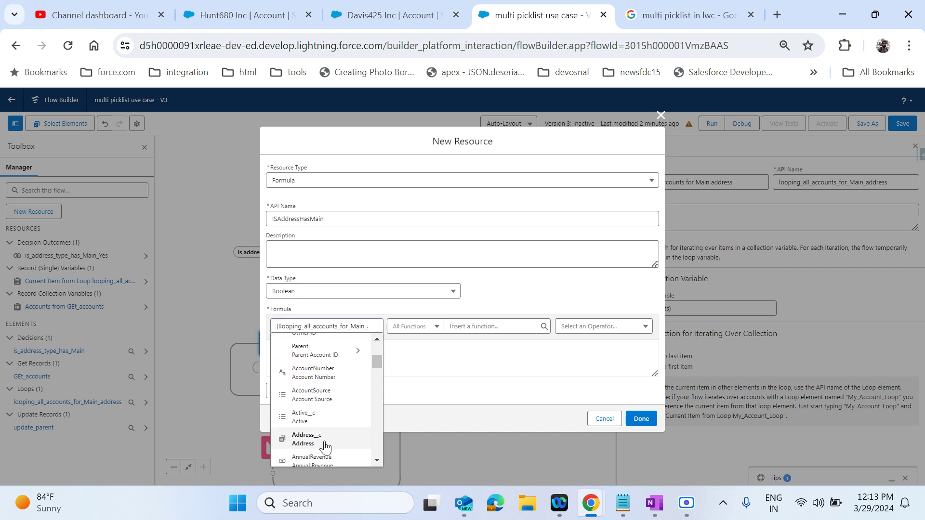
{"action": "left_click", "coordinate": [322, 442]}
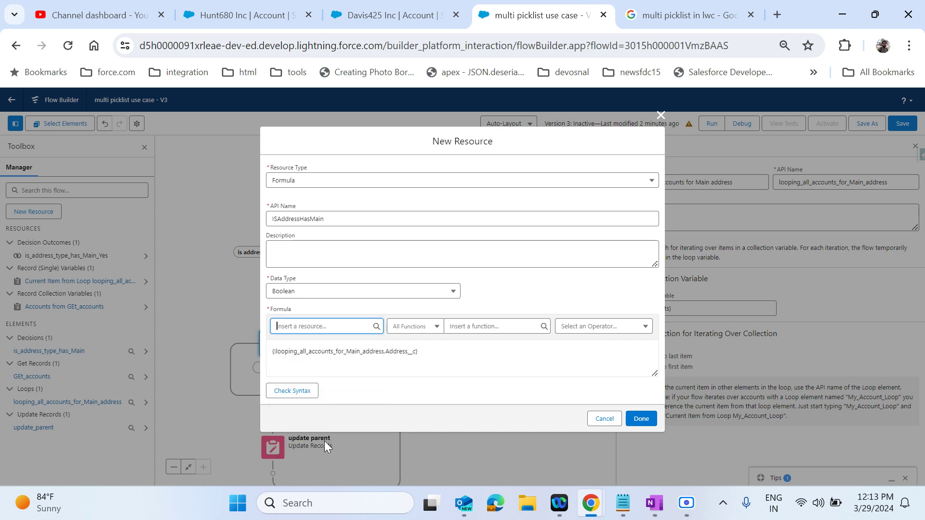
Step: Insert the INCLUDES function after the Address__c reference in the formula
{"action": "left_click", "coordinate": [477, 361]}
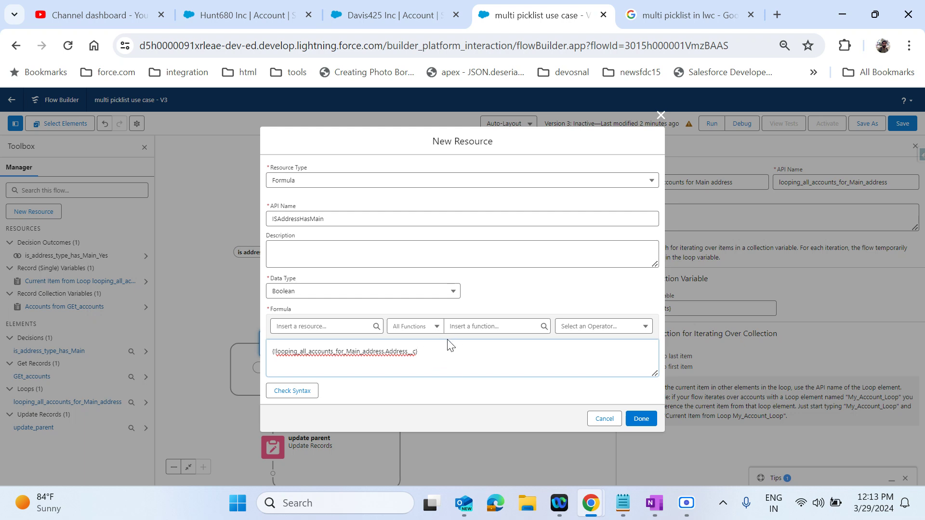
{"action": "left_click", "coordinate": [431, 330]}
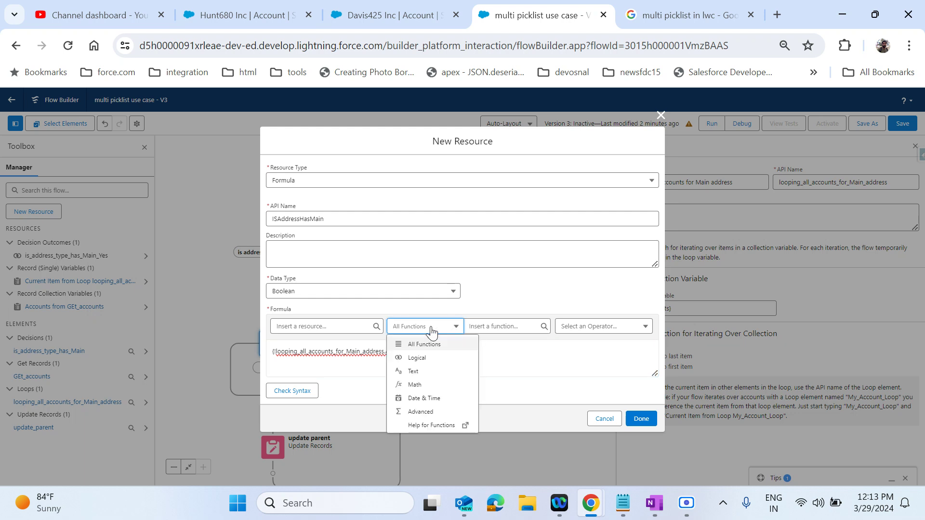
{"action": "left_click", "coordinate": [503, 325]}
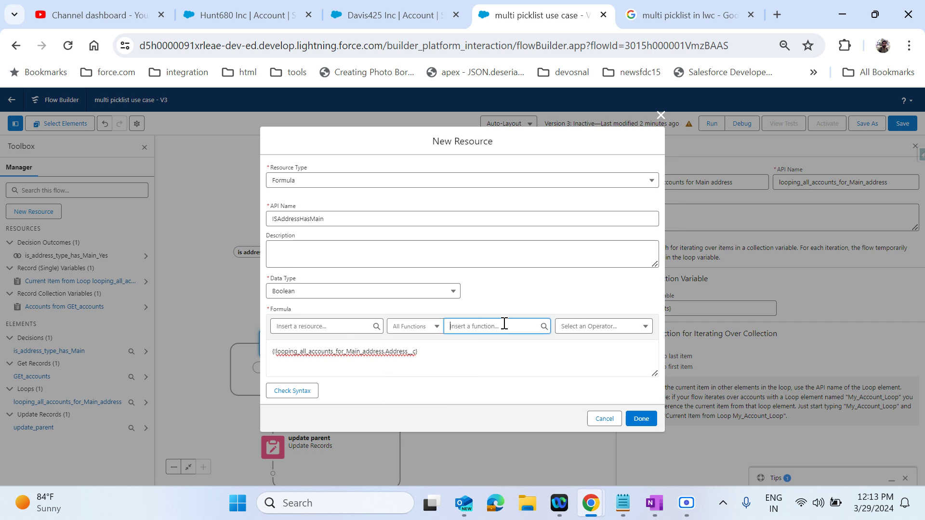
{"action": "type", "text": "inc"}
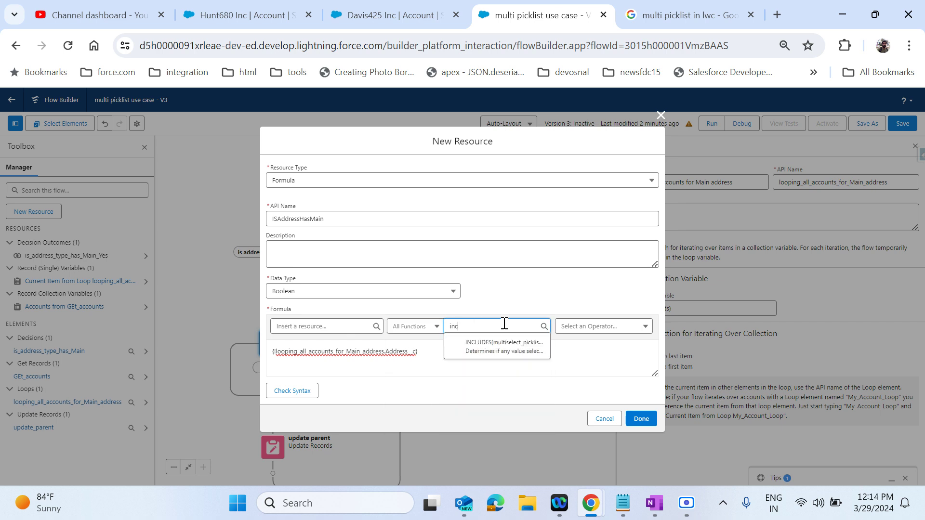
{"action": "left_click", "coordinate": [488, 349]}
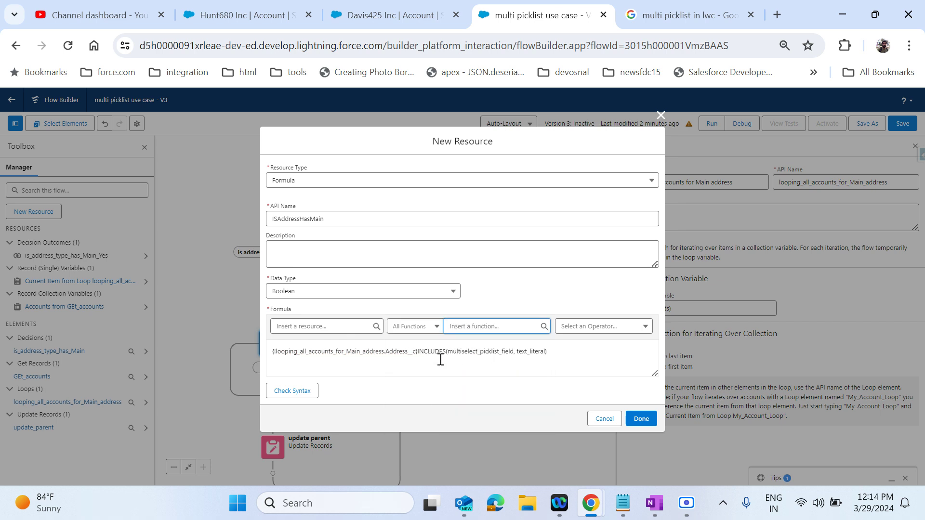
Step: Move the loop's Address__c reference into INCLUDES, replacing the multiselect_picklist_field placeholder
{"action": "left_click", "coordinate": [418, 352]}
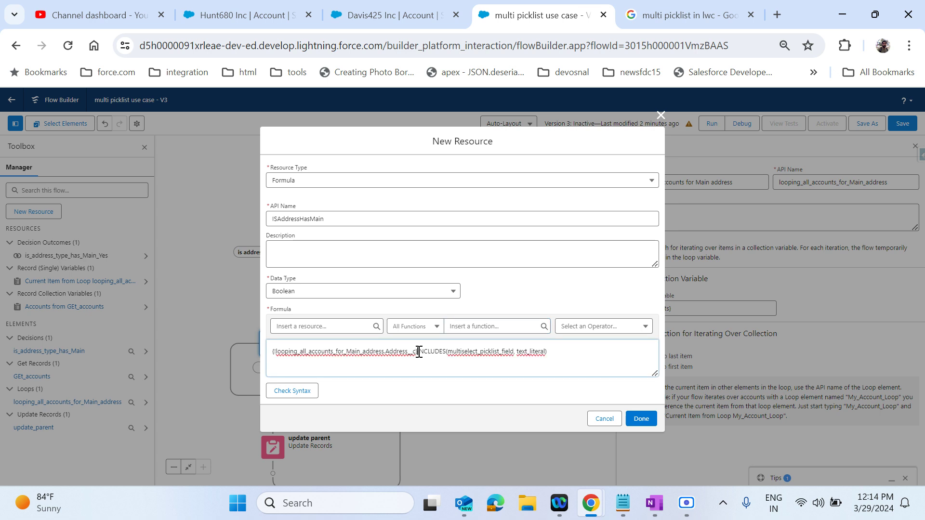
{"action": "left_click_drag", "start_coordinate": [418, 351], "coordinate": [160, 349]}
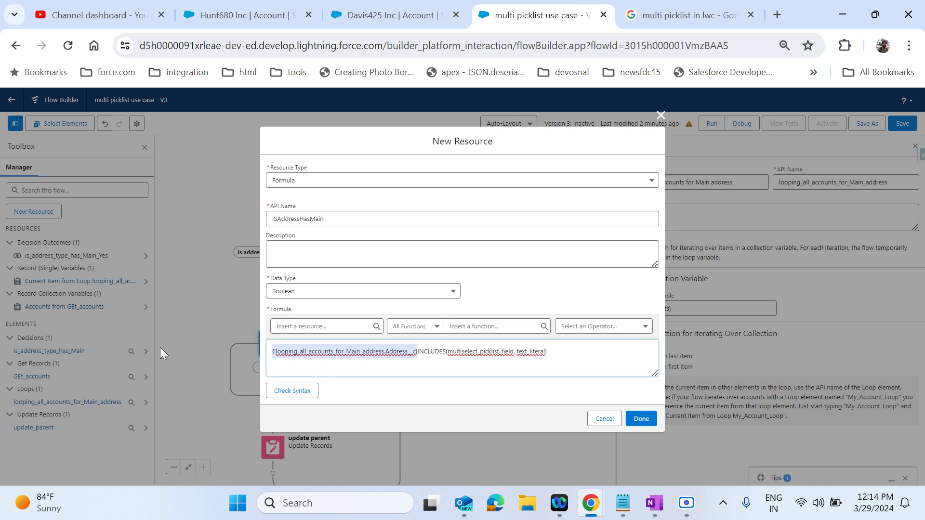
{"action": "key", "text": "ctrl+x"}
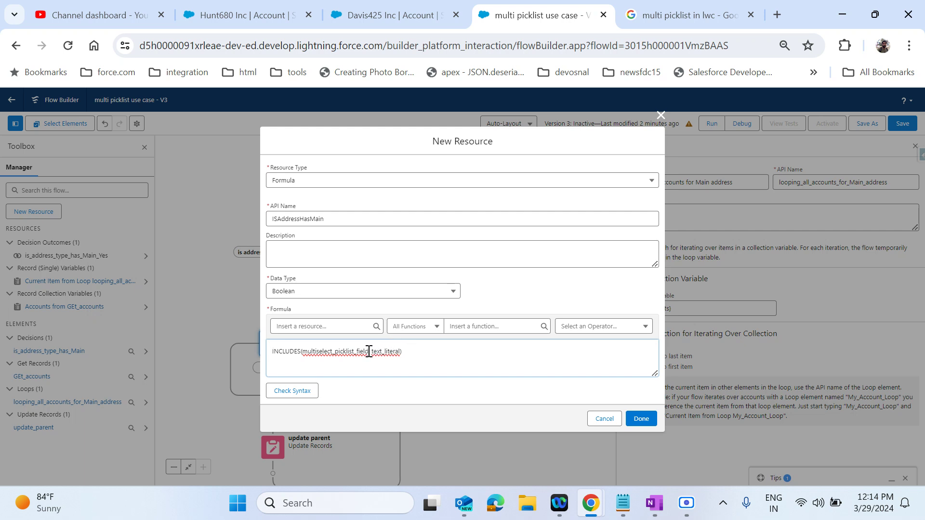
{"action": "left_click_drag", "start_coordinate": [370, 351], "coordinate": [306, 356]}
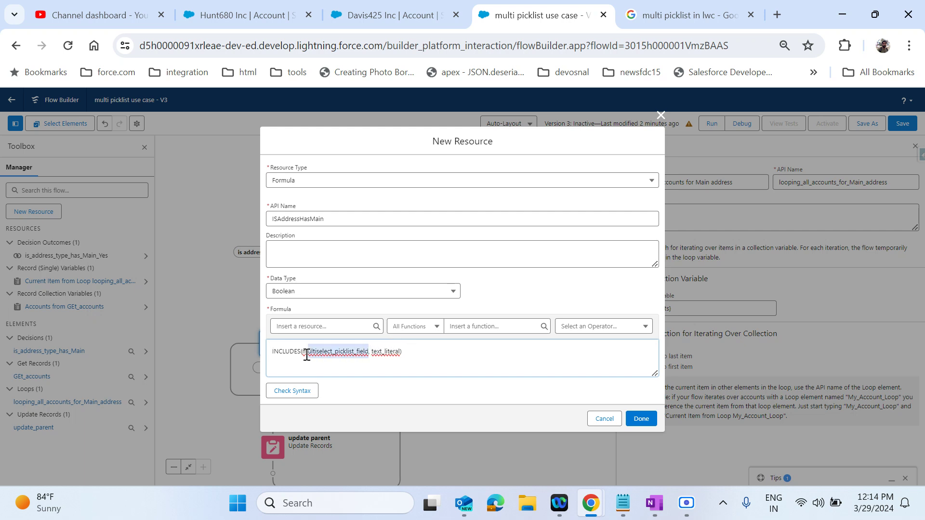
{"action": "key", "text": "BackSpace"}
{"action": "key", "text": "ctrl+v"}
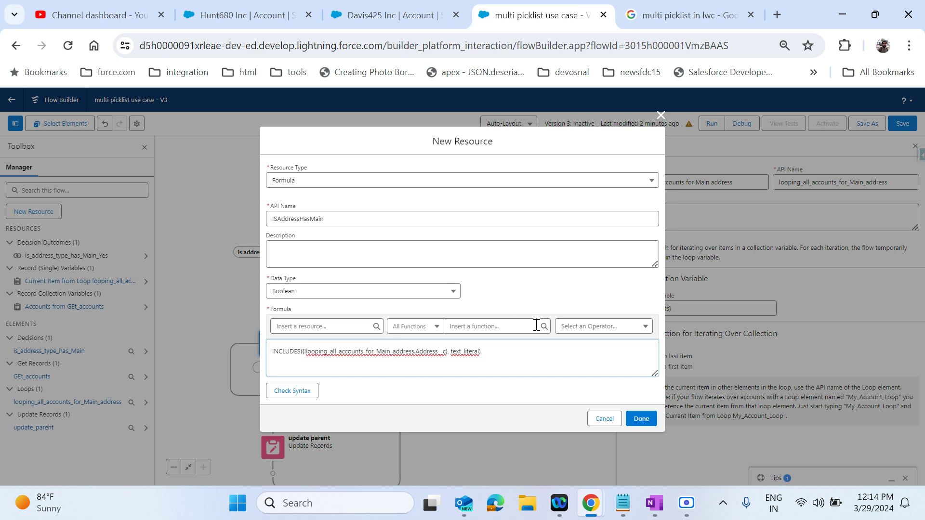
Step: Replace the text_literal placeholder in INCLUDES with the value to check for and save the formula resource
{"action": "double_click", "coordinate": [467, 354]}
{"action": "key", "text": "BackSpace"}
{"action": "left_click", "coordinate": [640, 419]}
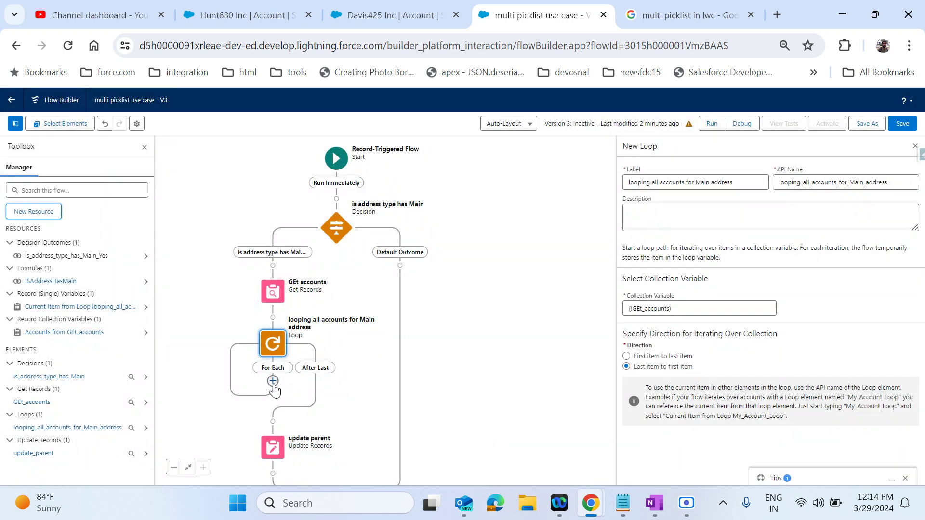
Step: Add a Decision element on the For Each path of the account loop
{"action": "left_click", "coordinate": [272, 382]}
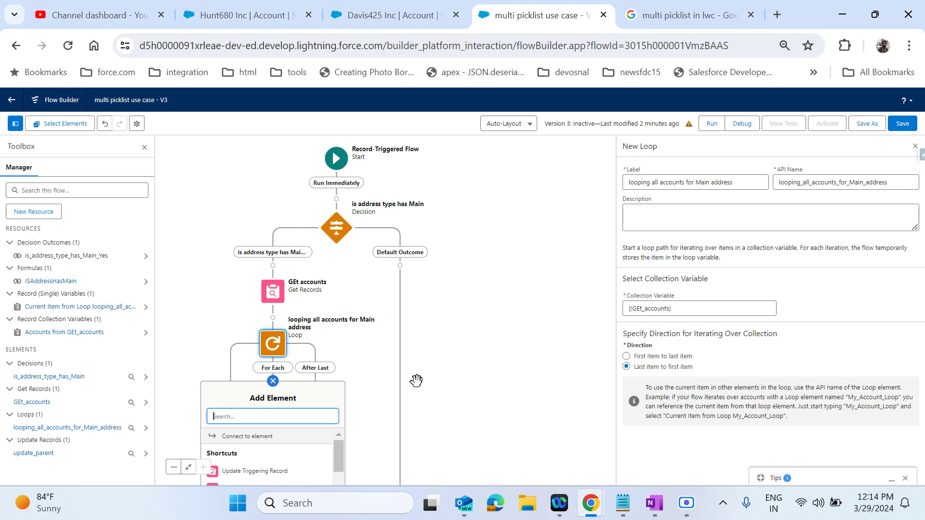
{"action": "left_click_drag", "start_coordinate": [429, 378], "coordinate": [460, 184]}
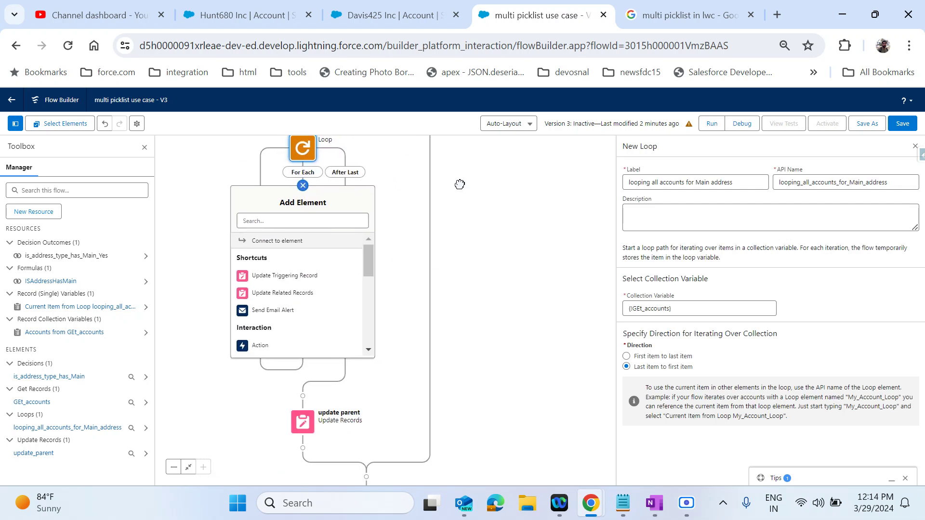
{"action": "left_click", "coordinate": [479, 236]}
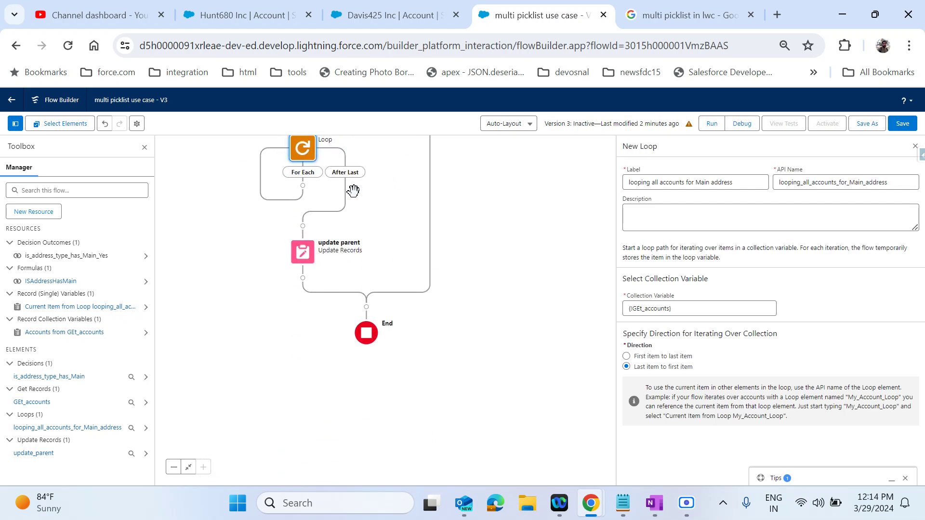
{"action": "left_click", "coordinate": [302, 187]}
{"action": "scroll", "coordinate": [320, 304], "scroll_direction": "down", "scroll_amount": 5}
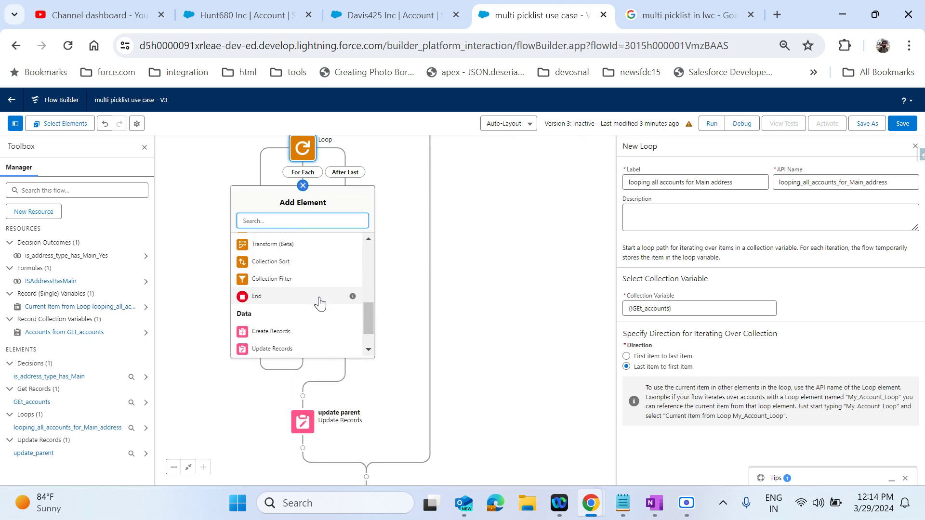
{"action": "scroll", "coordinate": [329, 284], "scroll_direction": "up", "scroll_amount": 3}
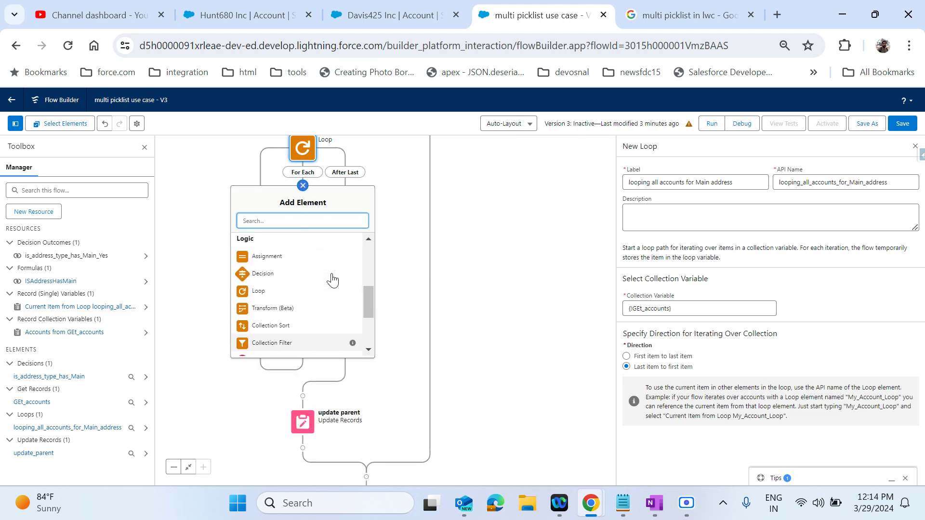
{"action": "left_click", "coordinate": [262, 286]}
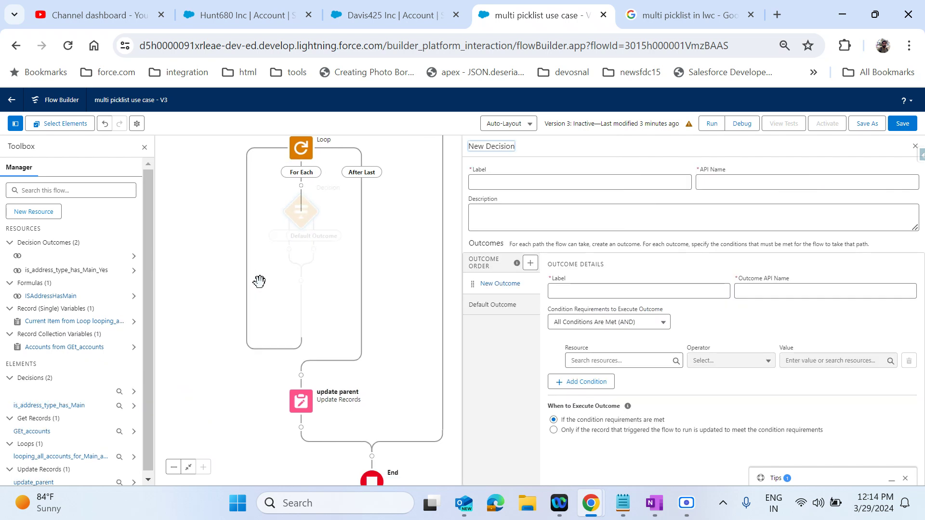
{"action": "left_click", "coordinate": [286, 210]}
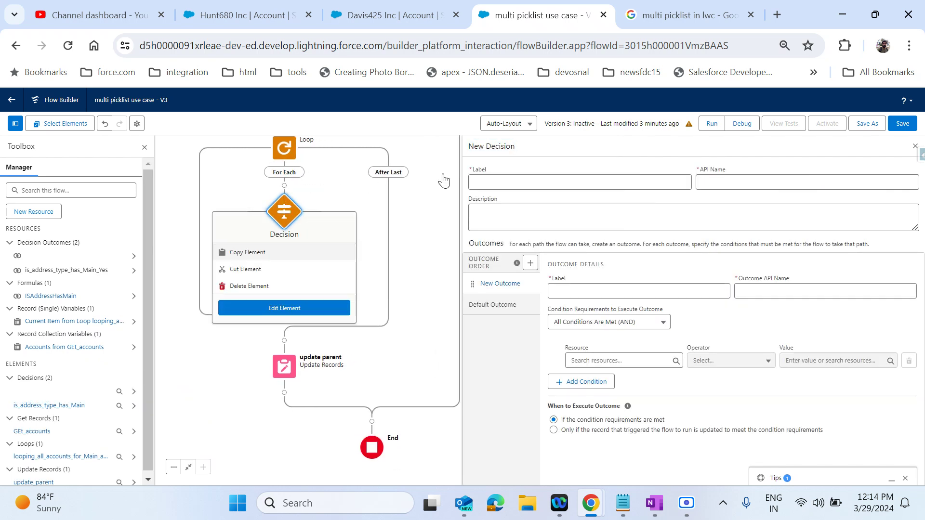
Step: Label the new decision "IS main has Address" and its outcome "Yes", with matching API names
{"action": "left_click", "coordinate": [520, 178]}
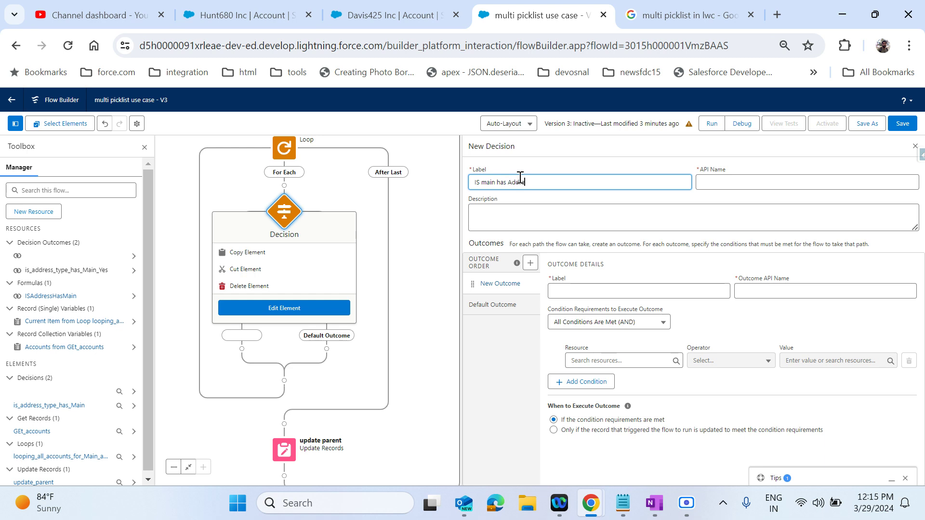
{"action": "key", "text": "Tab"}
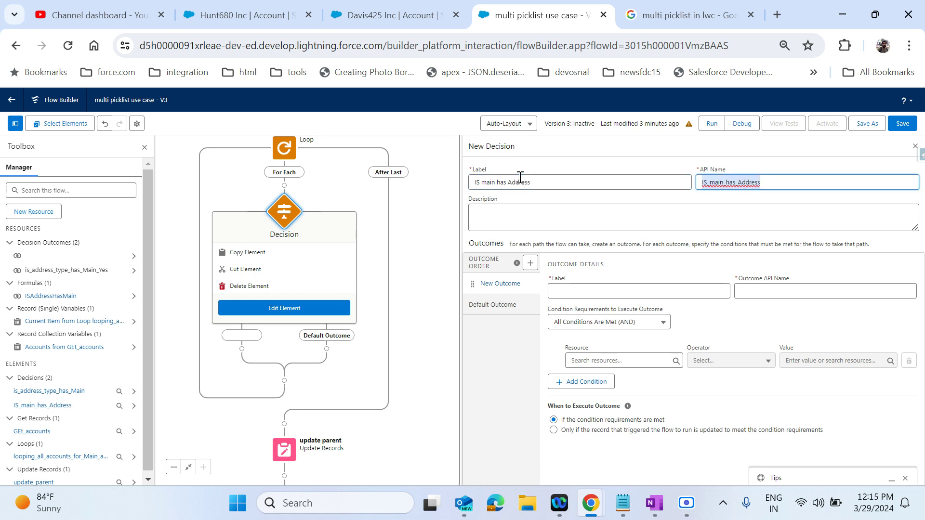
{"action": "left_click", "coordinate": [583, 294]}
{"action": "key", "text": "Tab"}
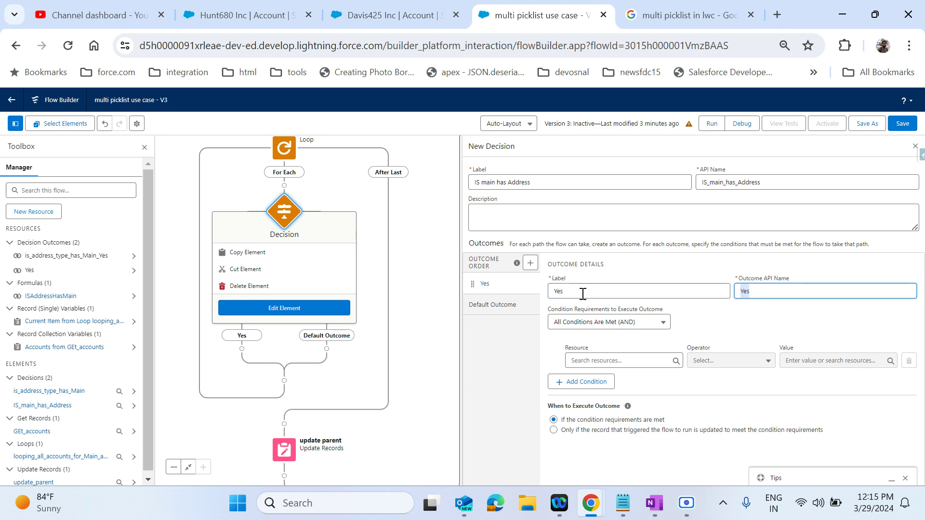
Step: Set the Yes outcome's condition to ISAddressHasMain Equals True, and save the flow
{"action": "left_click", "coordinate": [589, 361]}
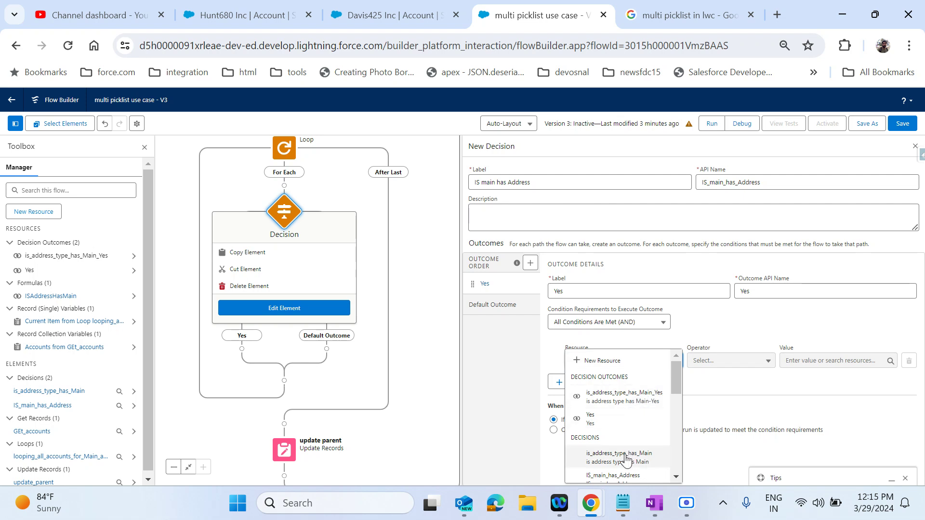
{"action": "scroll", "coordinate": [626, 464], "scroll_direction": "down", "scroll_amount": 2}
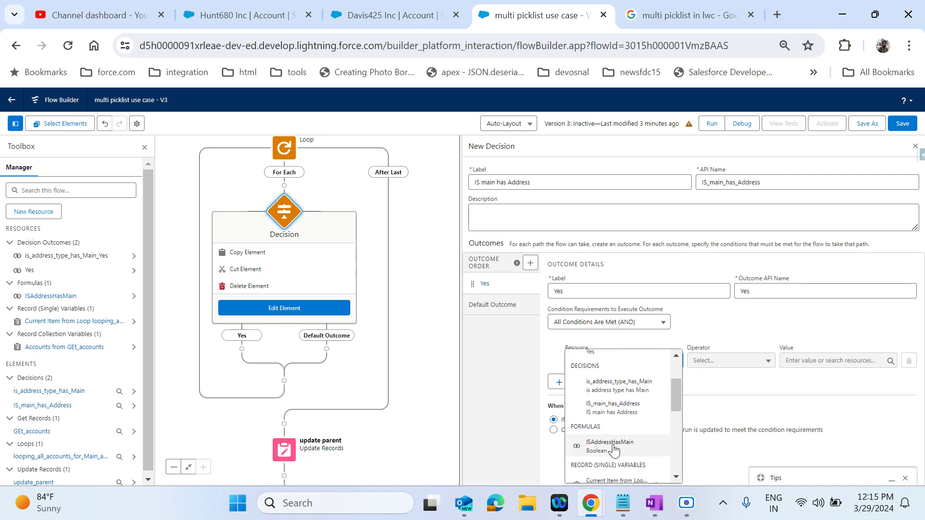
{"action": "left_click", "coordinate": [611, 448]}
{"action": "left_click", "coordinate": [794, 357]}
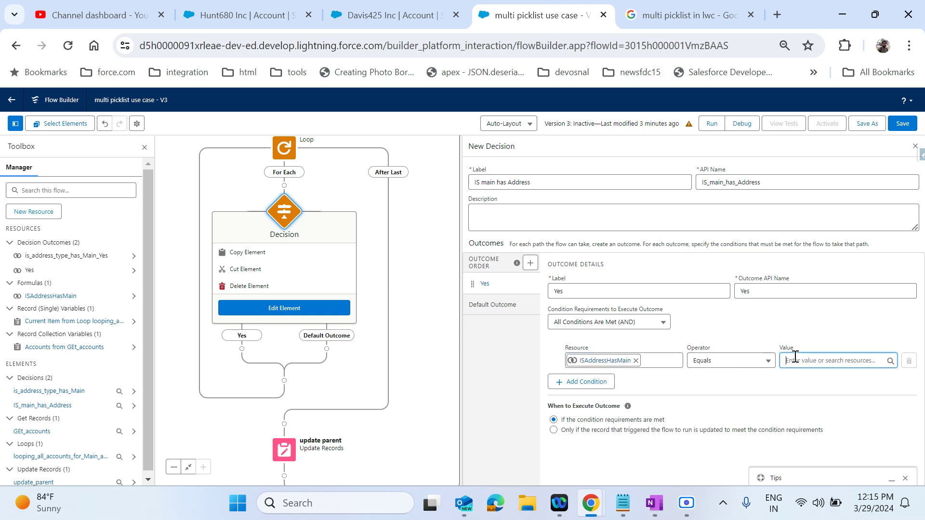
{"action": "type", "text": "True"}
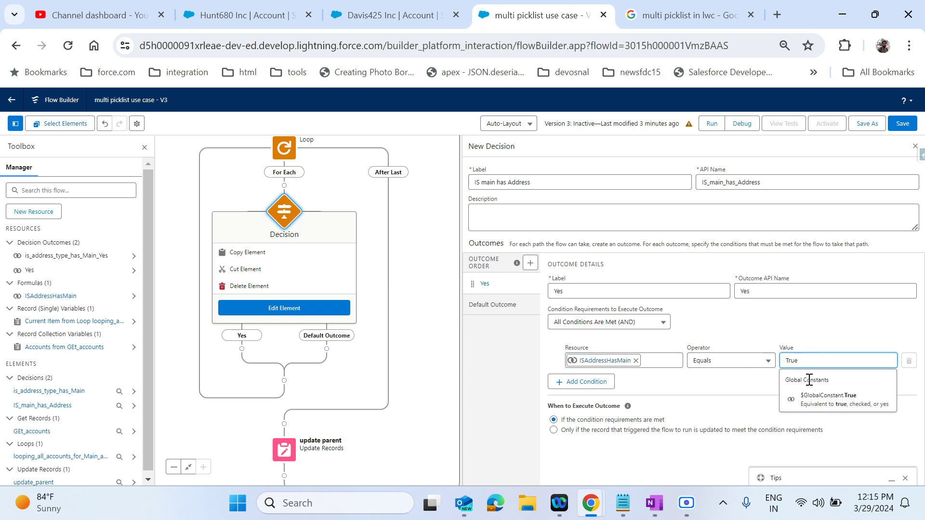
{"action": "left_click", "coordinate": [830, 404]}
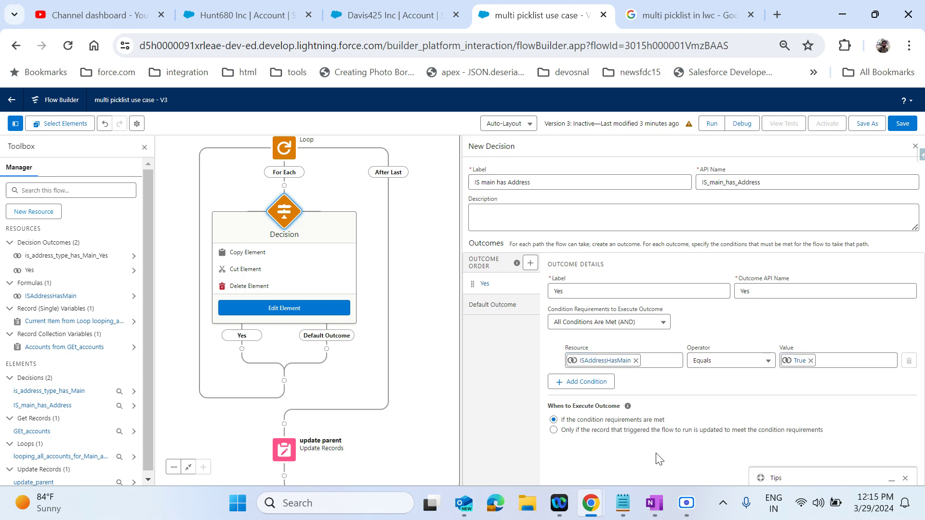
{"action": "left_click", "coordinate": [903, 124]}
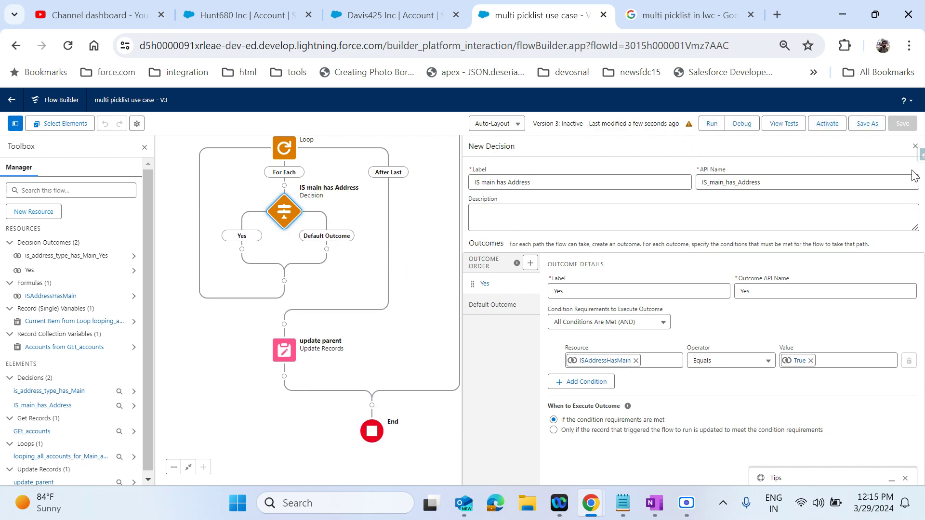
{"action": "left_click", "coordinate": [914, 149]}
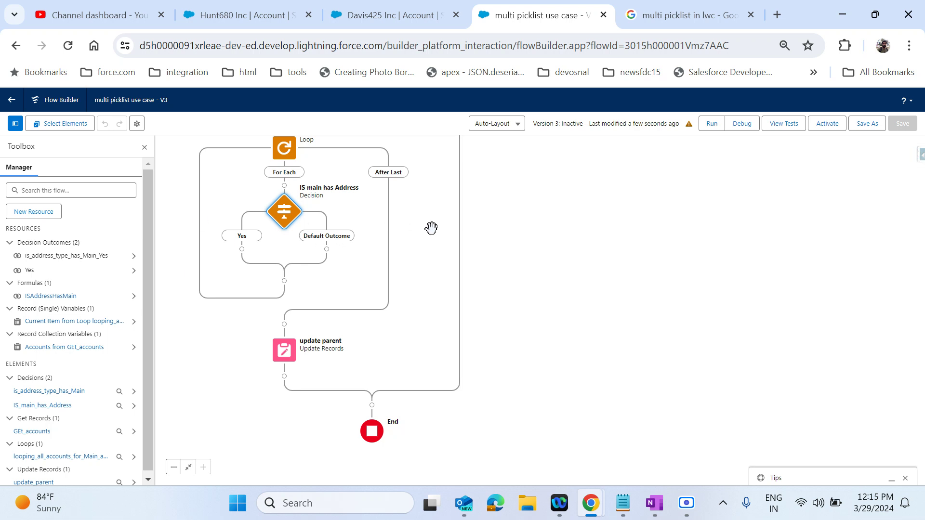
{"action": "left_click_drag", "start_coordinate": [432, 226], "coordinate": [512, 310]}
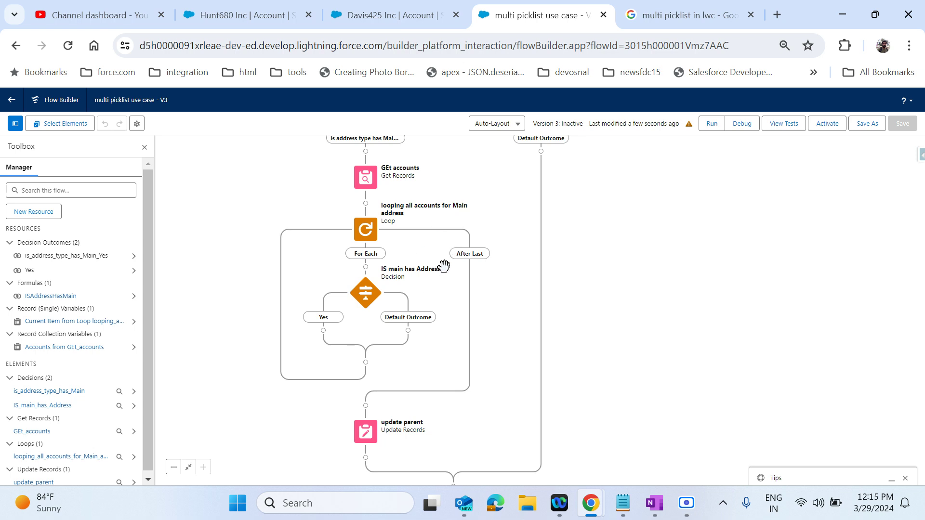
{"action": "left_click", "coordinate": [366, 363]}
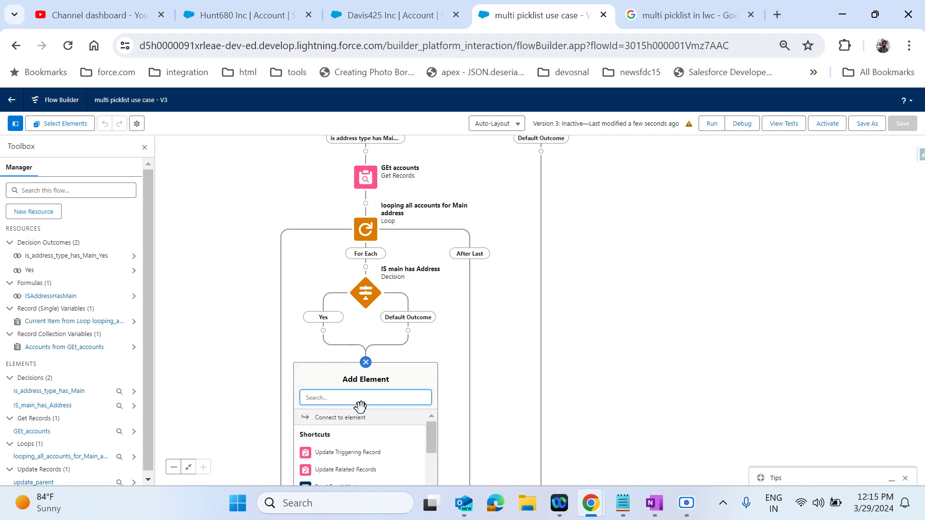
{"action": "type", "text": "end"}
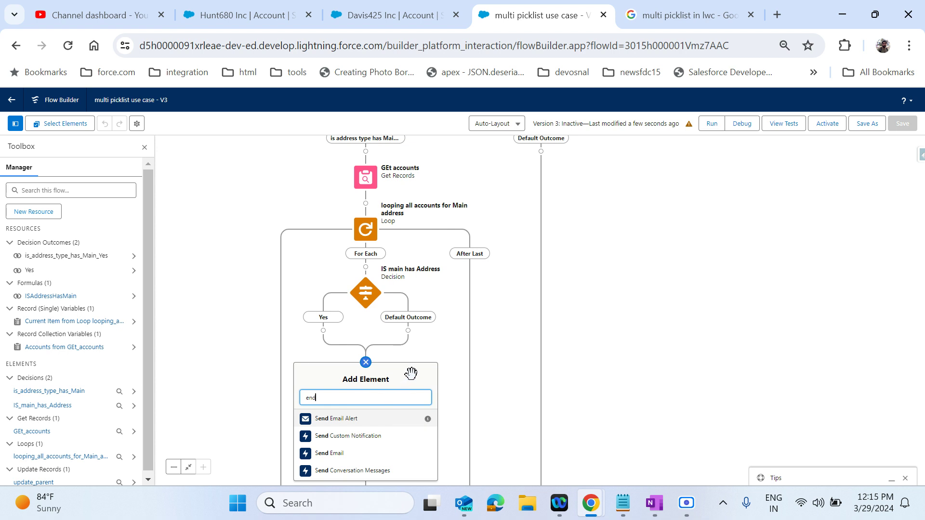
{"action": "left_click", "coordinate": [365, 362]}
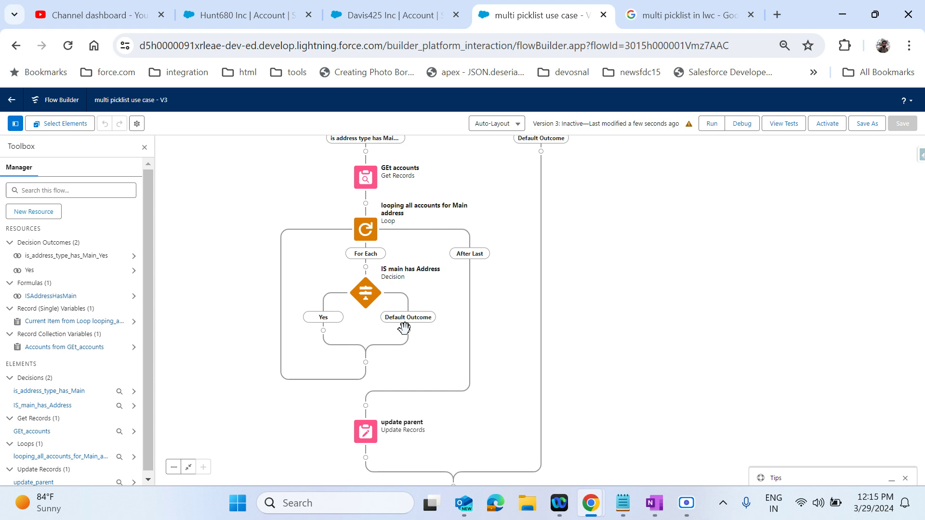
{"action": "left_click", "coordinate": [324, 330]}
{"action": "left_click", "coordinate": [635, 311]}
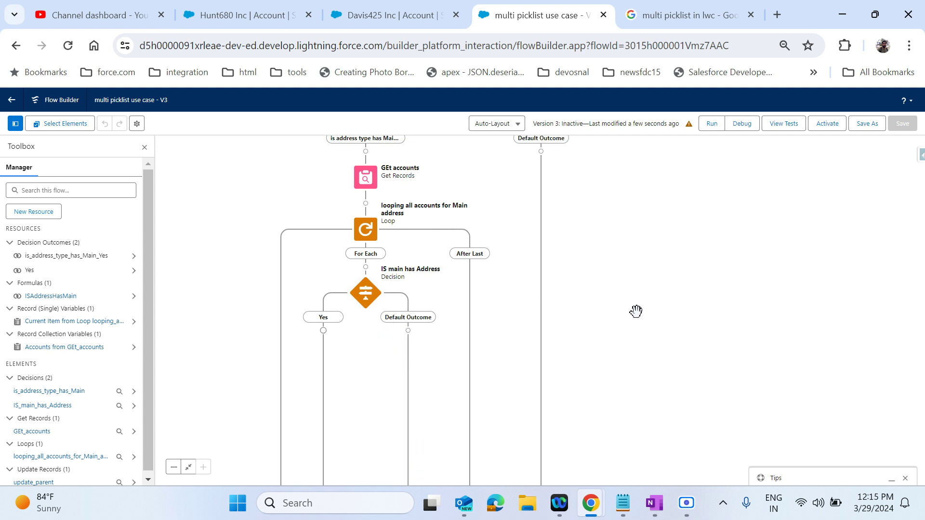
Step: Create a Constant resource named AccountIDforparent with the Text data type and no value
{"action": "left_click", "coordinate": [30, 210]}
{"action": "left_click", "coordinate": [352, 249]}
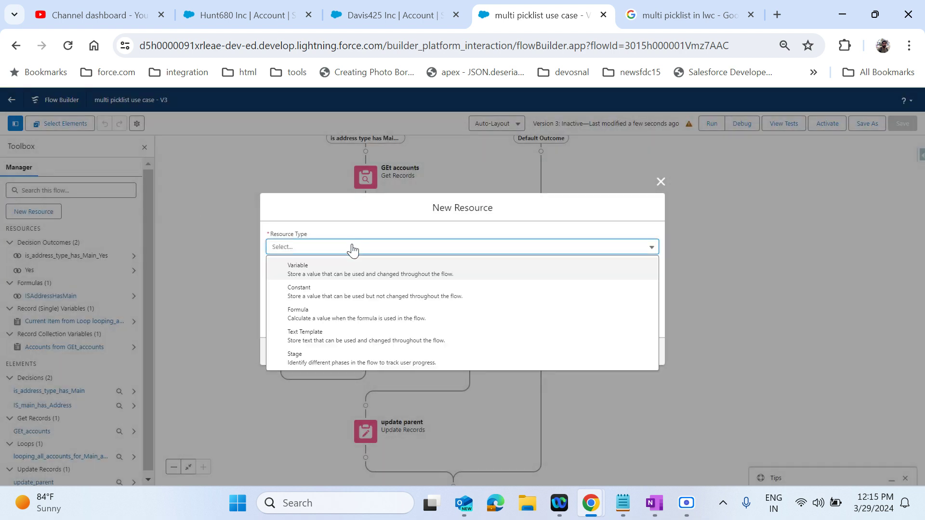
{"action": "left_click", "coordinate": [334, 269]}
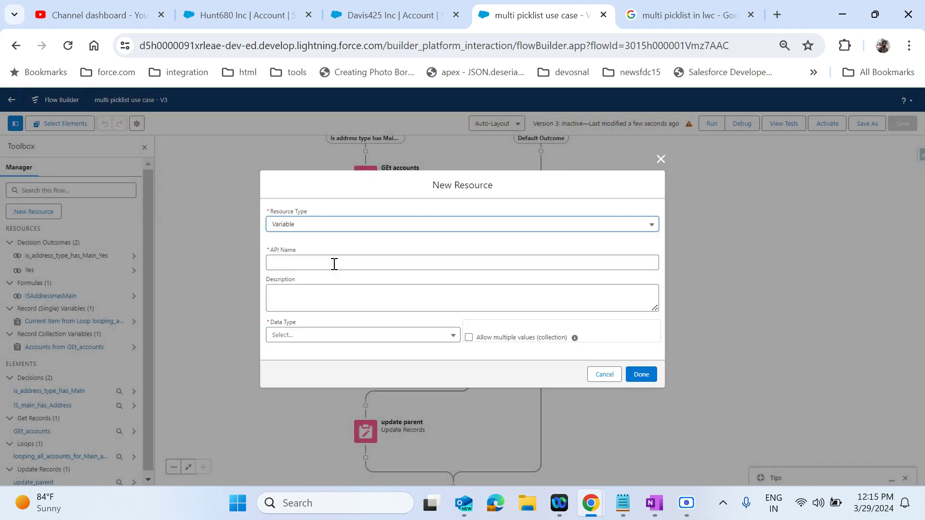
{"action": "left_click", "coordinate": [357, 226]}
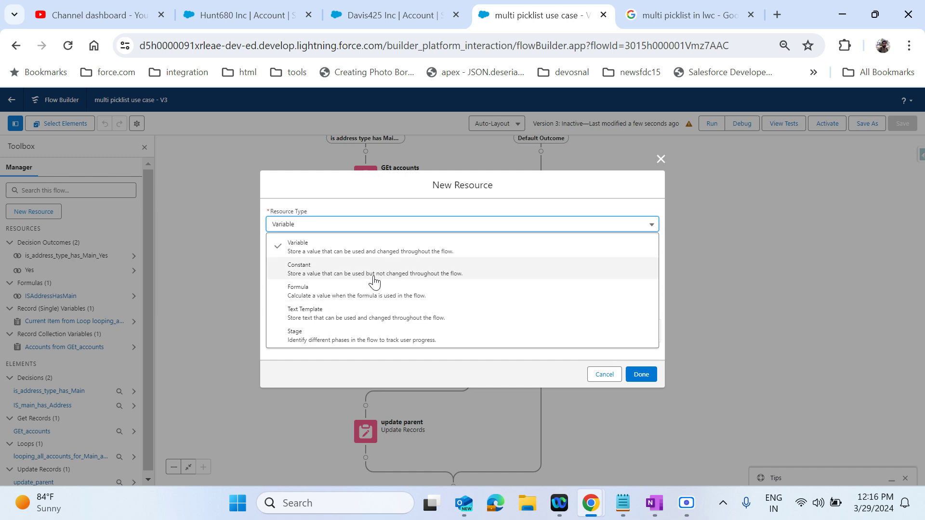
{"action": "left_click", "coordinate": [419, 274]}
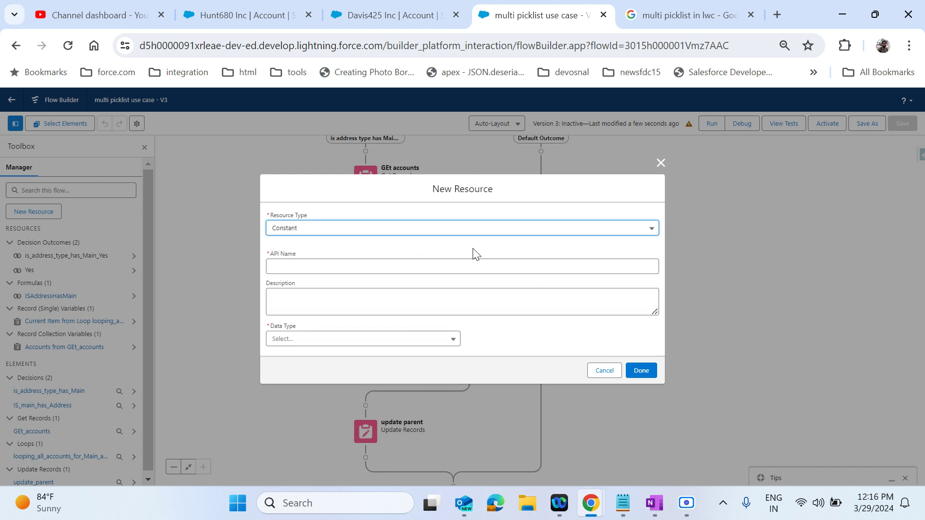
{"action": "left_click", "coordinate": [391, 270]}
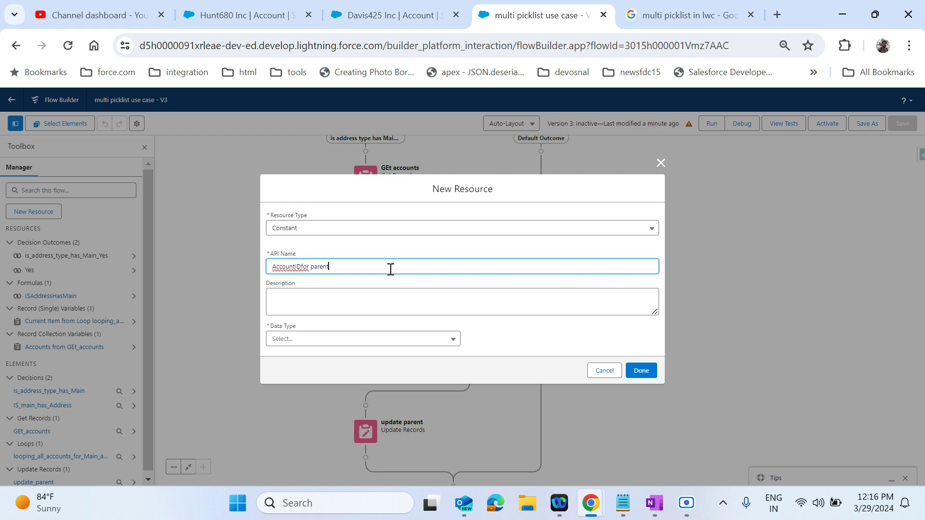
{"action": "left_click", "coordinate": [438, 295]}
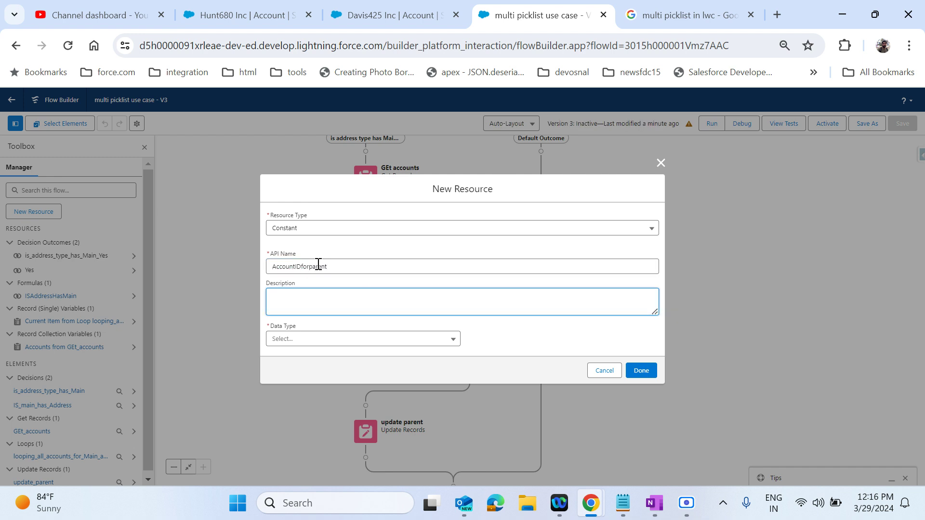
{"action": "left_click", "coordinate": [437, 340]}
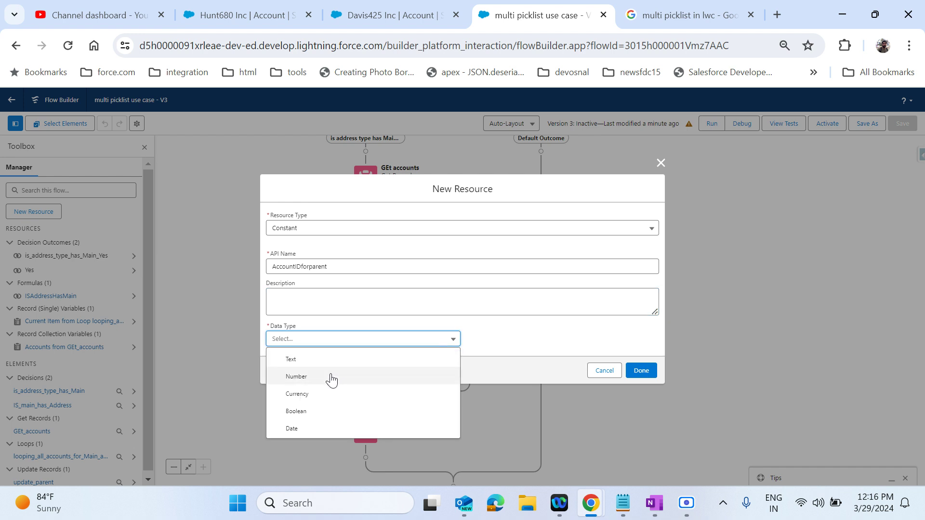
{"action": "left_click", "coordinate": [309, 361]}
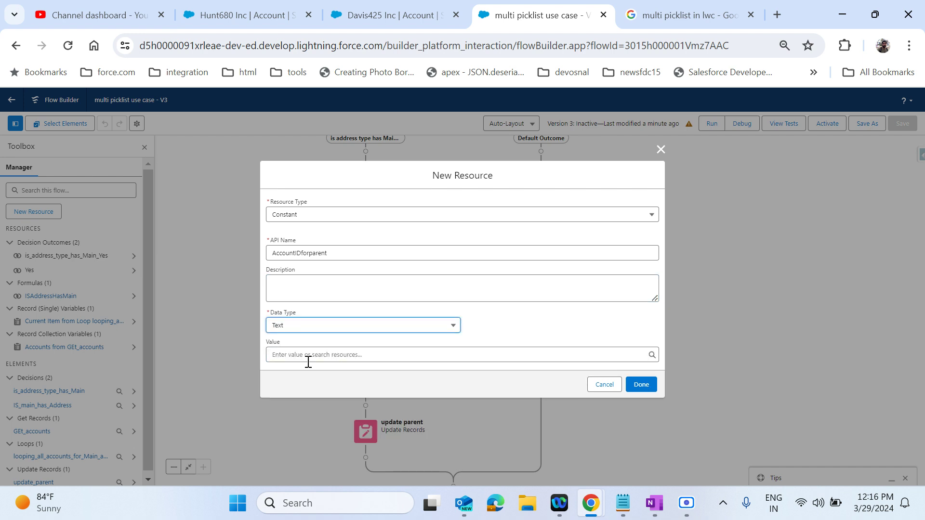
{"action": "left_click", "coordinate": [544, 329]}
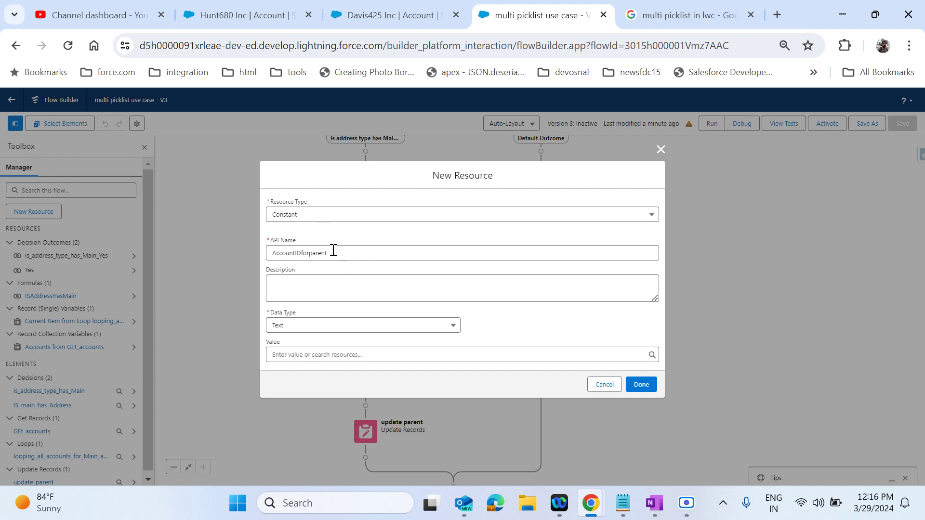
{"action": "left_click", "coordinate": [642, 385]}
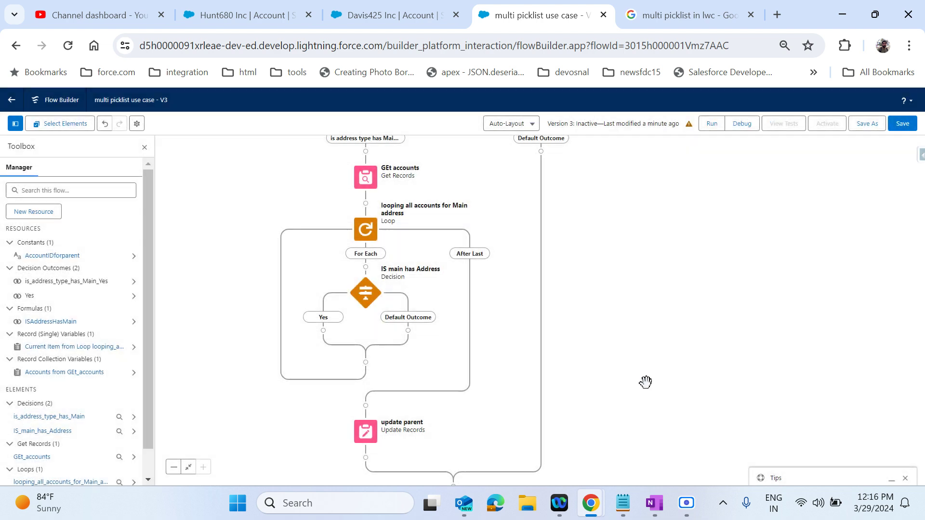
Step: Add an Assignment element on the decision's Yes path, labelled "add account ID" with API name add_account_ID
{"action": "left_click", "coordinate": [324, 331]}
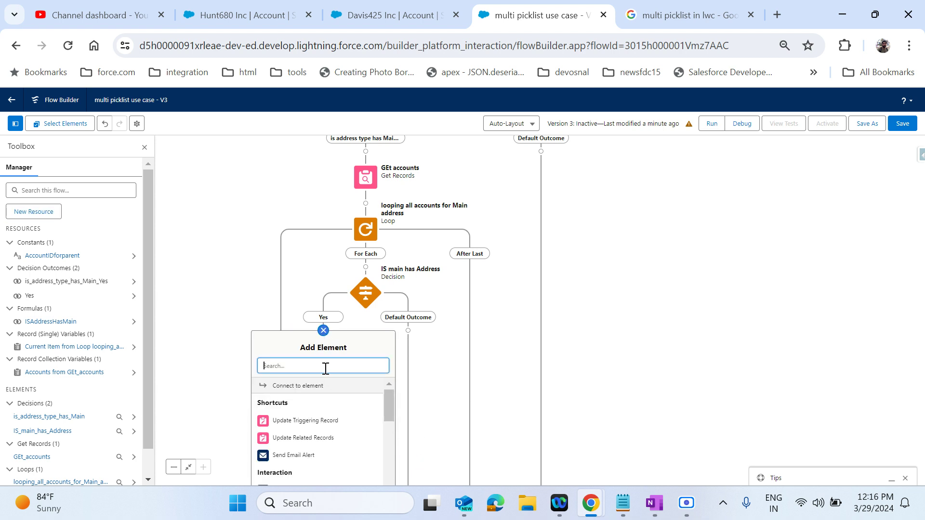
{"action": "type", "text": "ass"}
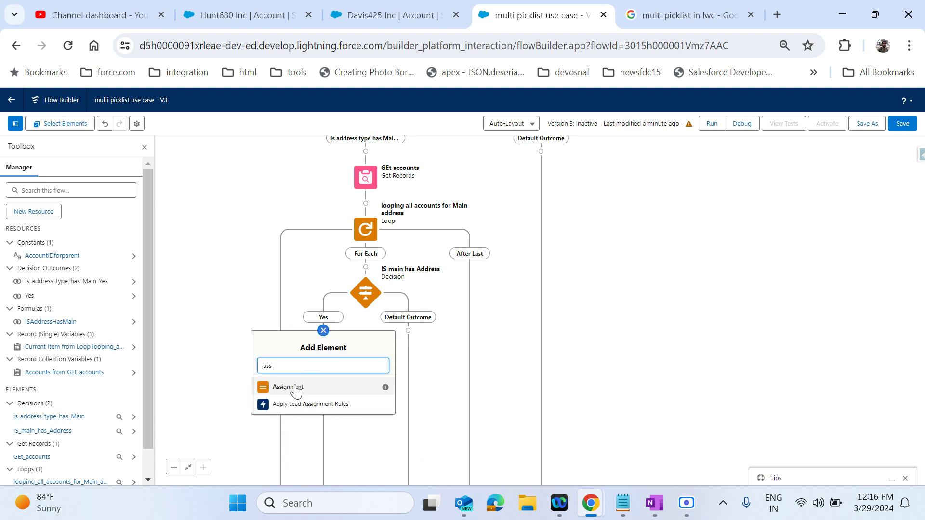
{"action": "left_click", "coordinate": [294, 388]}
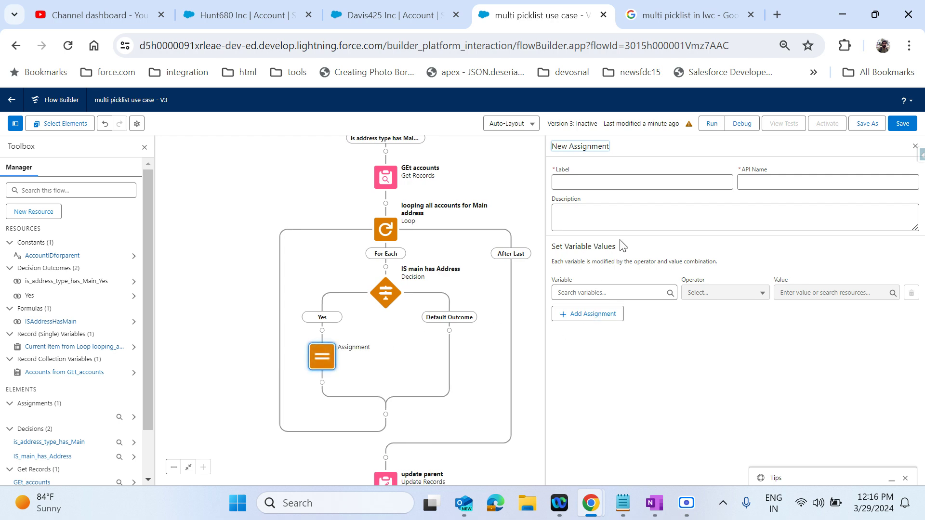
{"action": "left_click", "coordinate": [609, 181]}
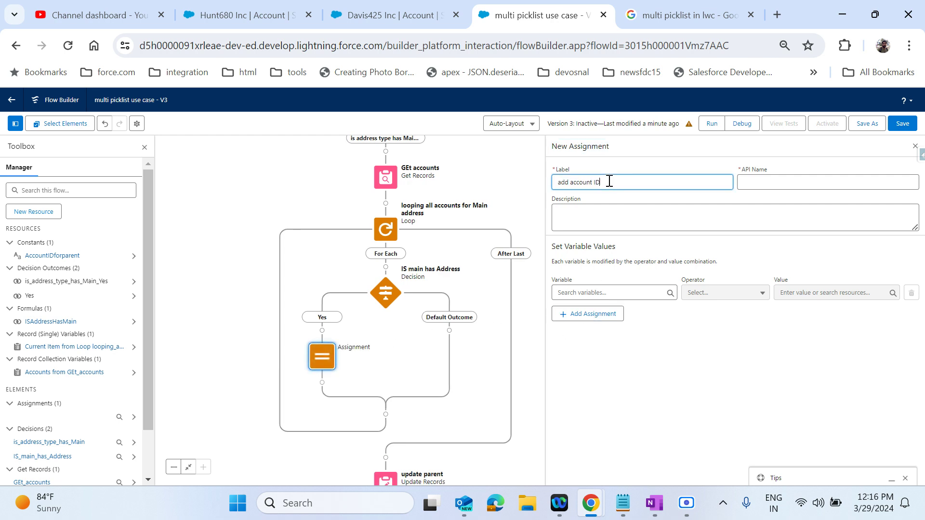
{"action": "left_click", "coordinate": [702, 218]}
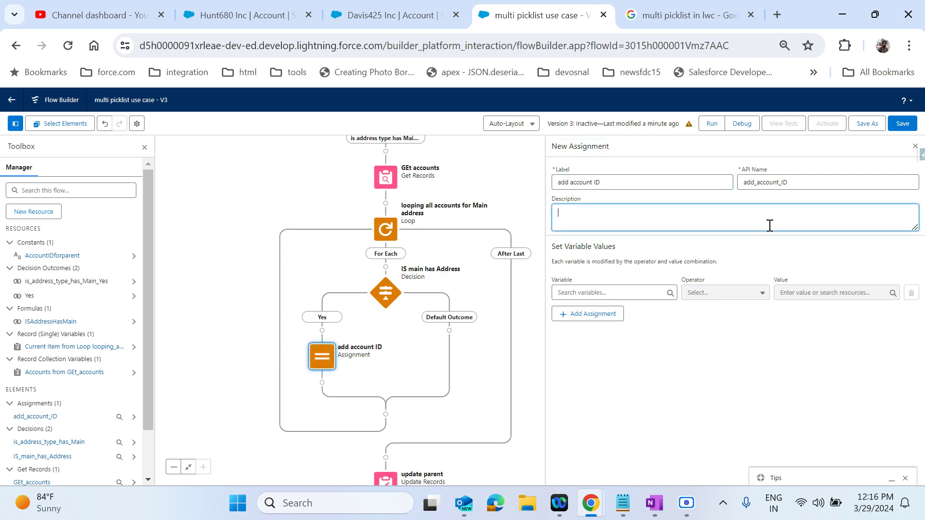
Step: Look through the variables available to the assignment and examine the AccountIDforparent constant's editable settings
{"action": "left_click", "coordinate": [642, 289]}
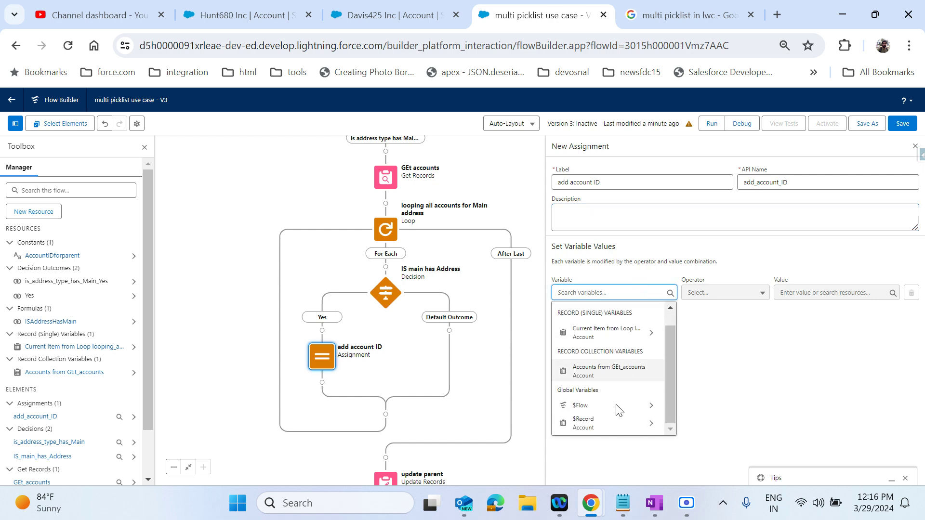
{"action": "scroll", "coordinate": [619, 405], "scroll_direction": "down", "scroll_amount": 1}
{"action": "scroll", "coordinate": [617, 406], "scroll_direction": "up", "scroll_amount": 1}
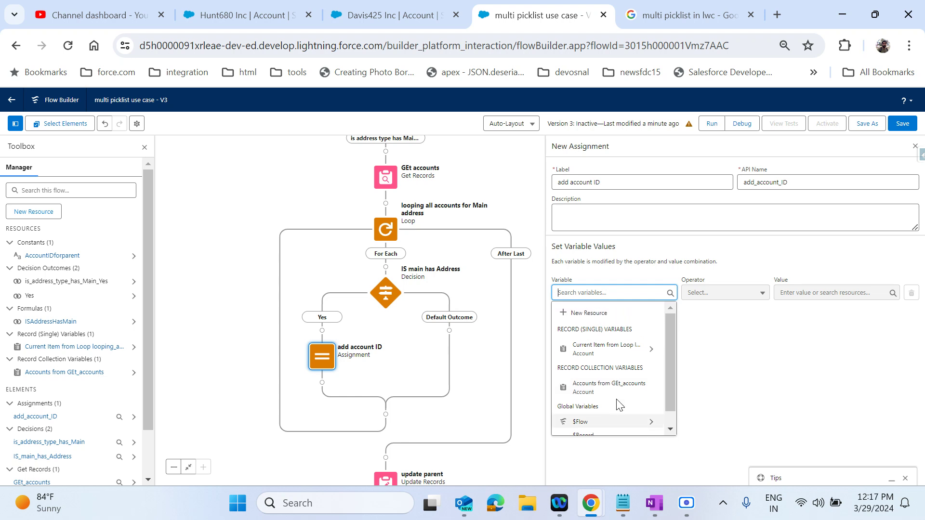
{"action": "scroll", "coordinate": [620, 405], "scroll_direction": "down", "scroll_amount": 1}
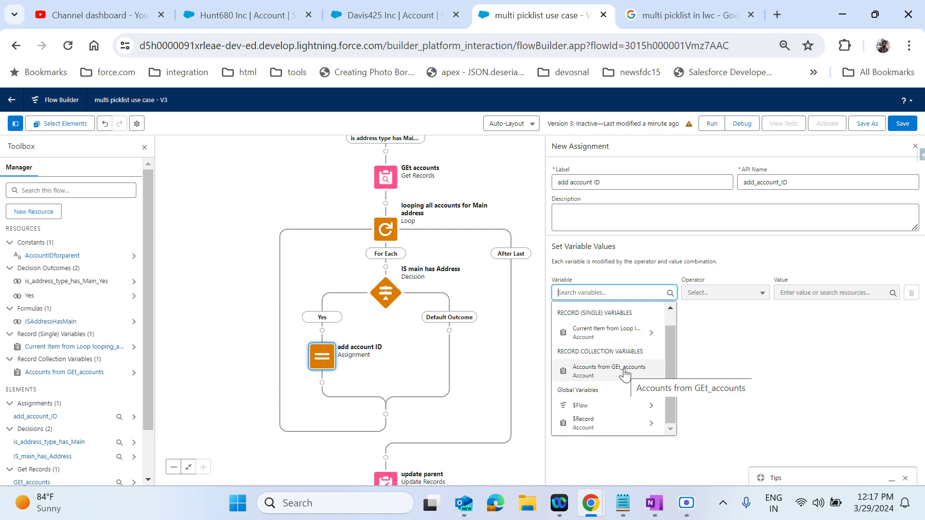
{"action": "scroll", "coordinate": [625, 374], "scroll_direction": "up", "scroll_amount": 1}
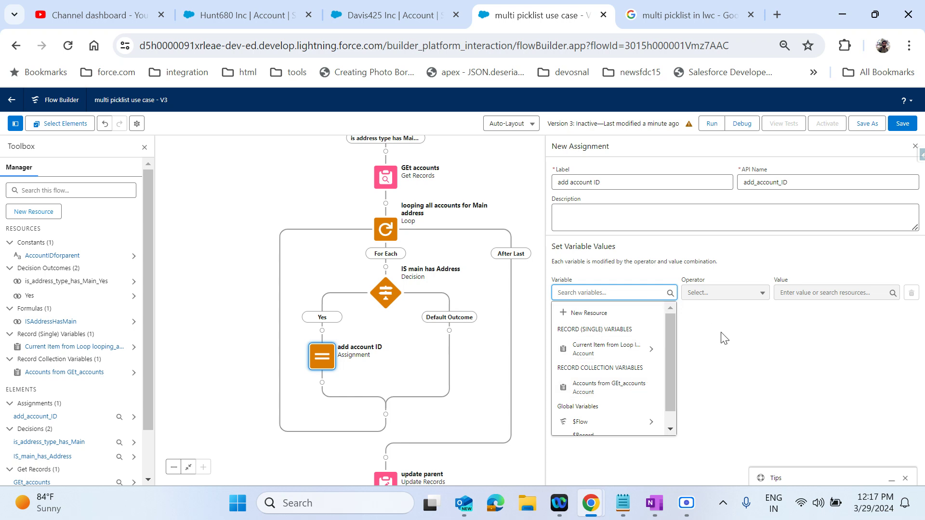
{"action": "left_click", "coordinate": [134, 258]}
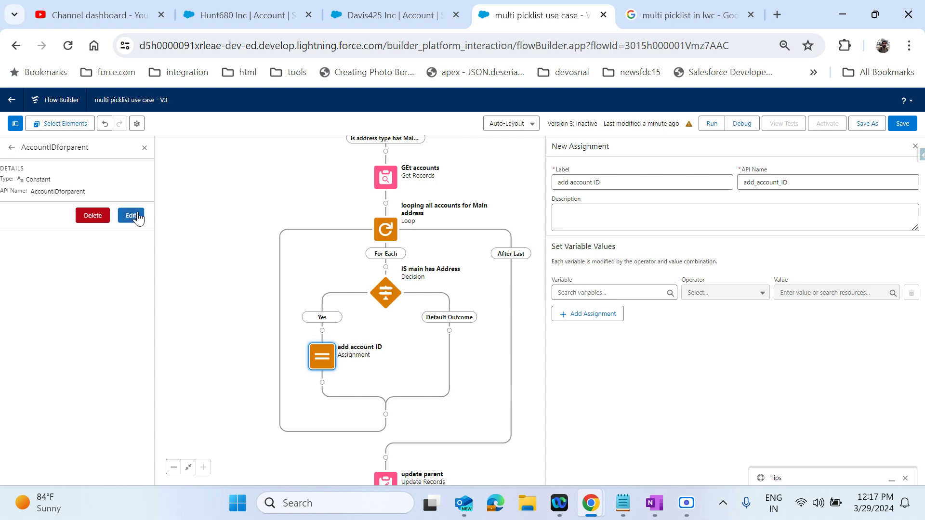
{"action": "left_click", "coordinate": [135, 215]}
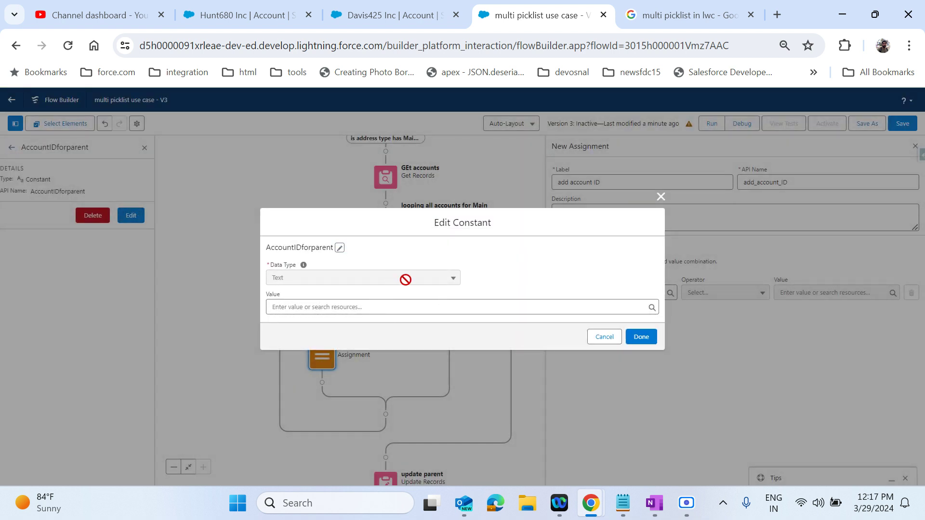
{"action": "left_click", "coordinate": [339, 249]}
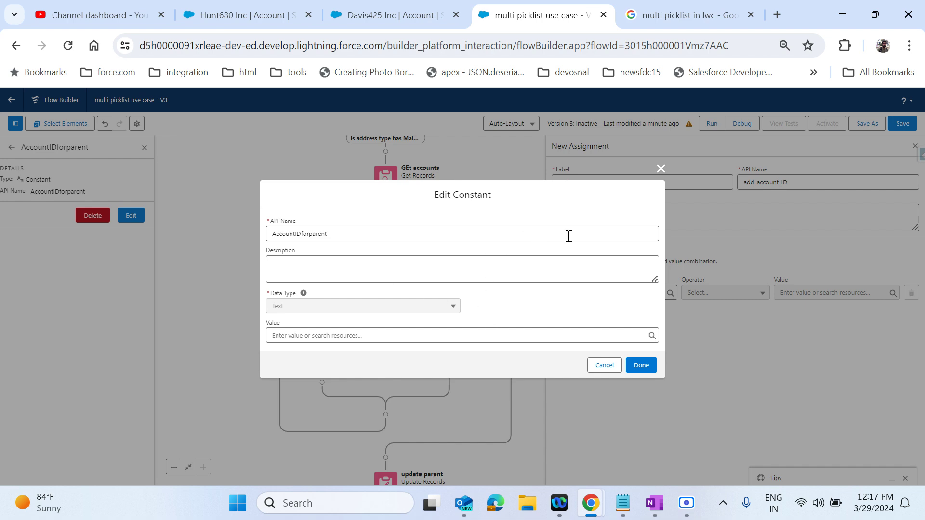
{"action": "left_click", "coordinate": [660, 169]}
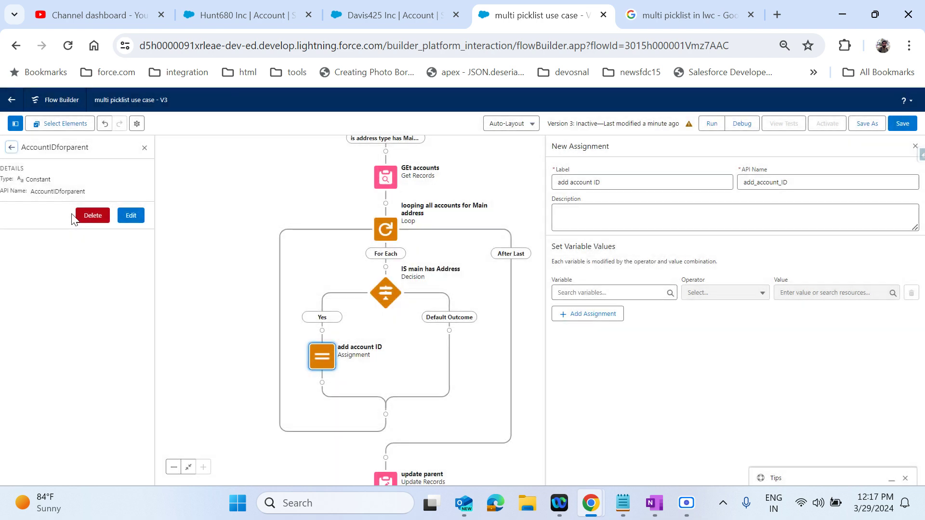
Step: Delete the AccountIDforparent constant and create a Variable resource named parentAccountID with the Text data type
{"action": "left_click", "coordinate": [84, 217]}
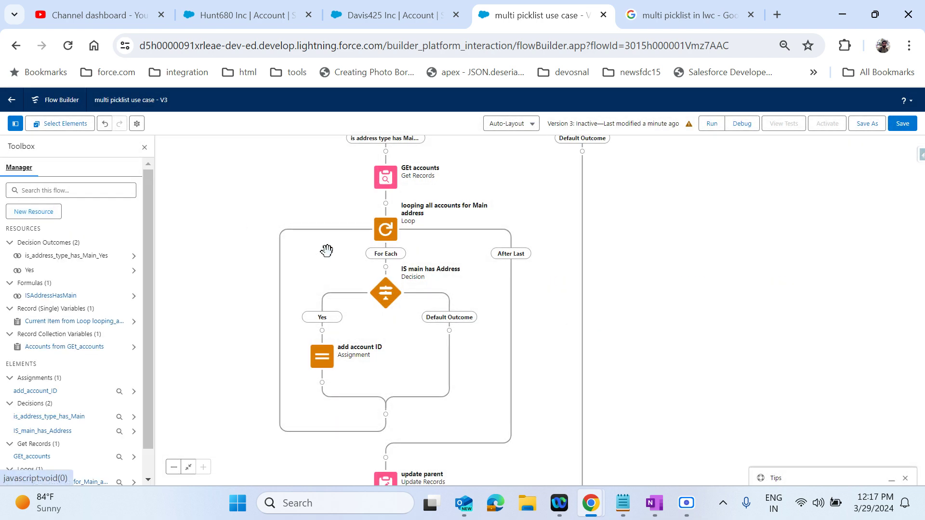
{"action": "left_click", "coordinate": [27, 216]}
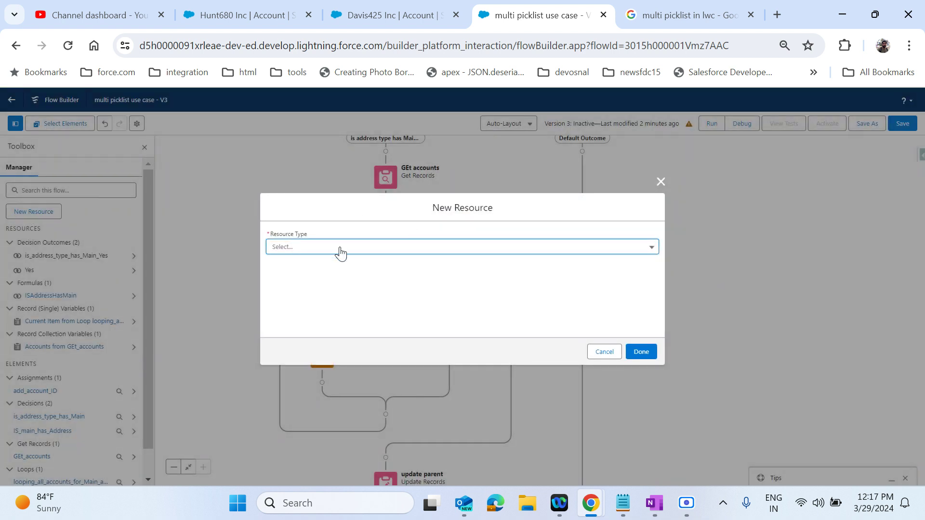
{"action": "left_click", "coordinate": [341, 250]}
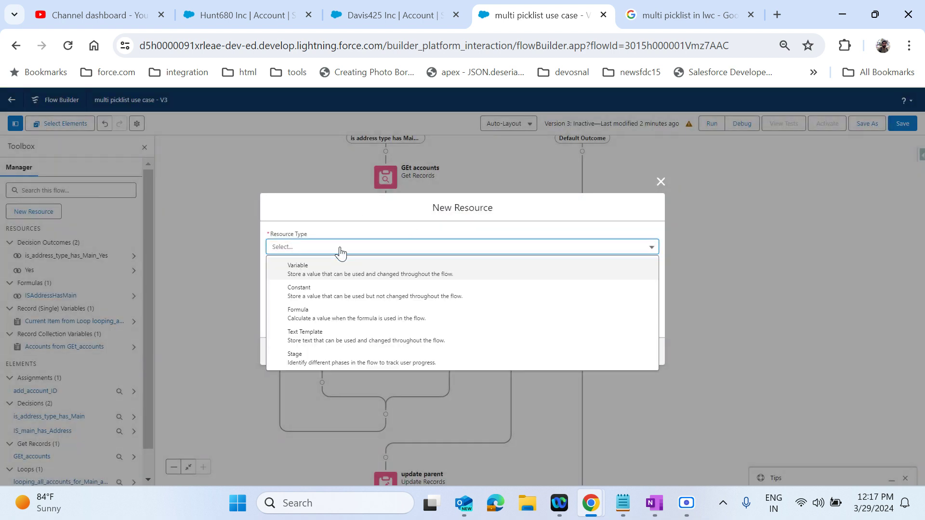
{"action": "left_click", "coordinate": [350, 278]}
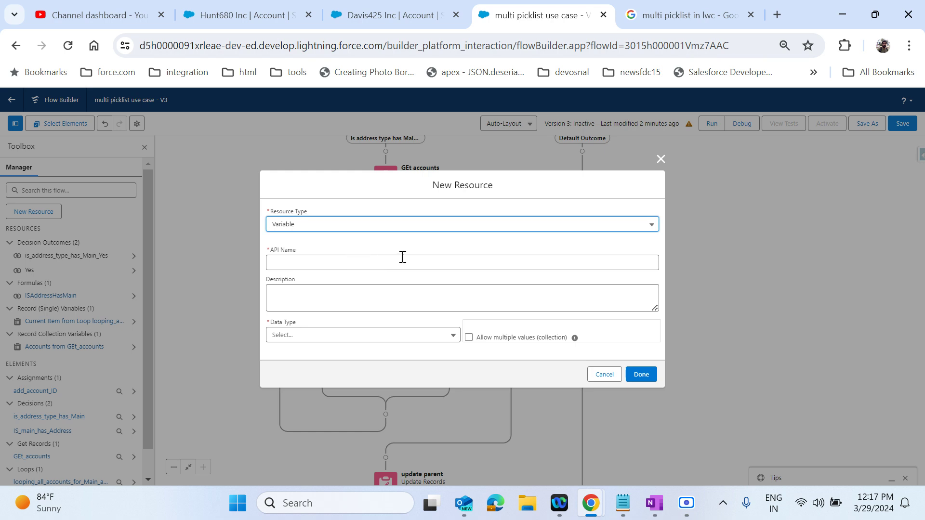
{"action": "left_click", "coordinate": [382, 264]}
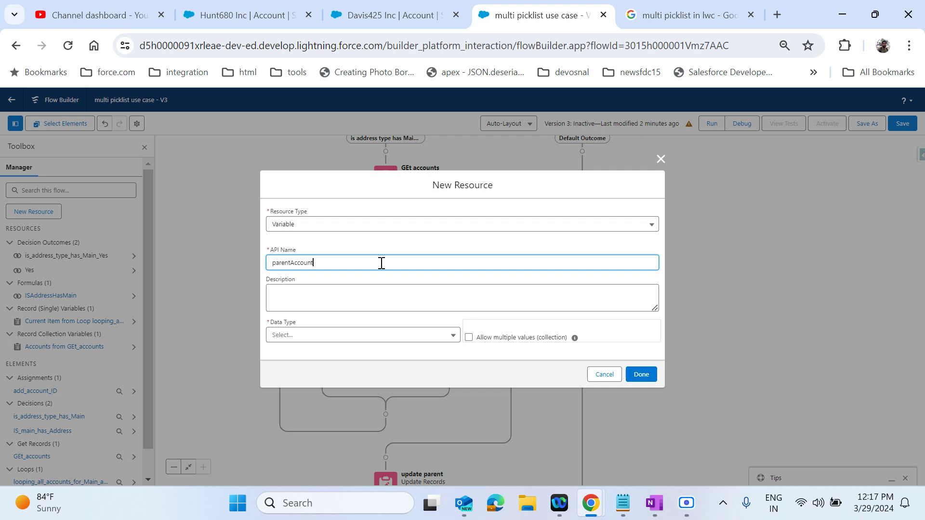
{"action": "left_click", "coordinate": [366, 291]}
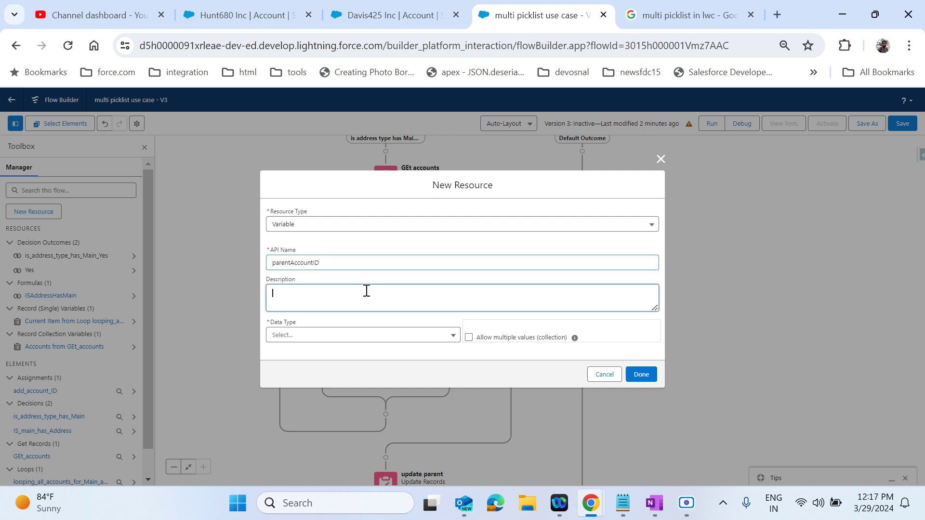
{"action": "left_click", "coordinate": [353, 336]}
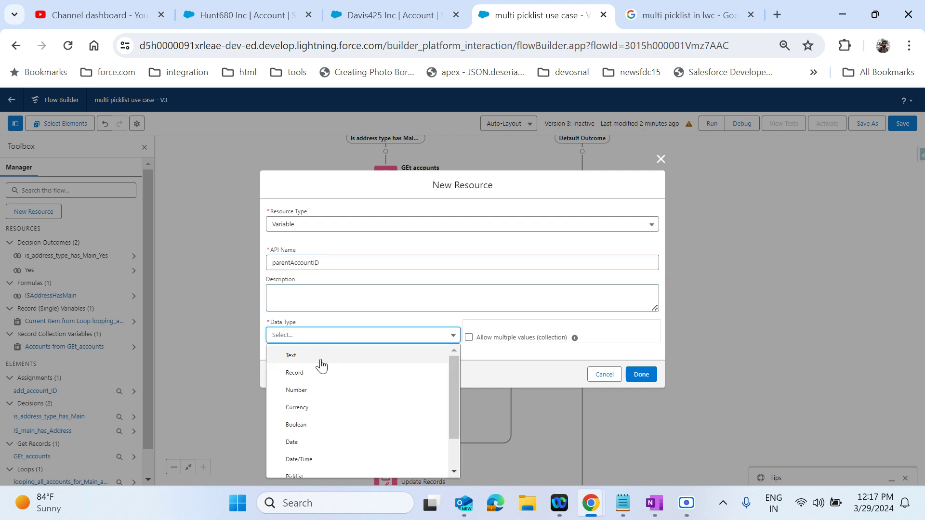
{"action": "scroll", "coordinate": [321, 433], "scroll_direction": "down", "scroll_amount": 1}
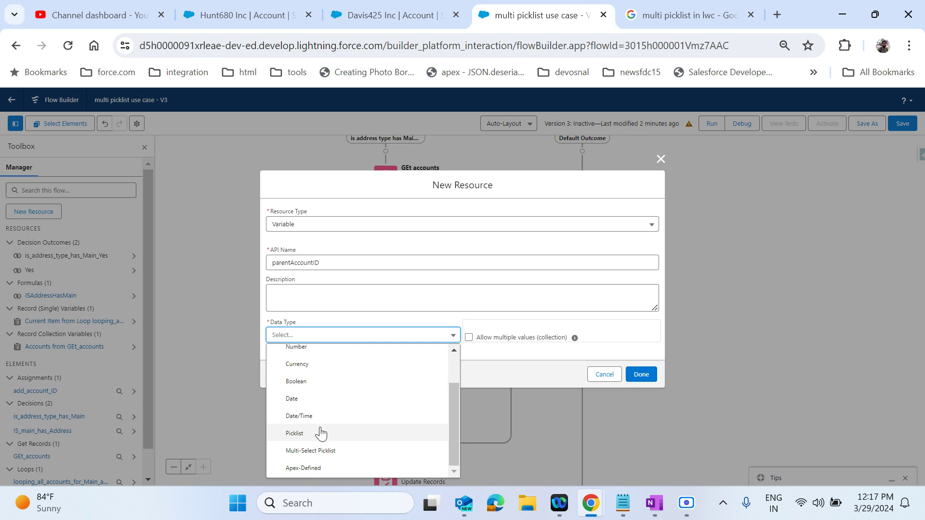
{"action": "scroll", "coordinate": [321, 434], "scroll_direction": "up", "scroll_amount": 1}
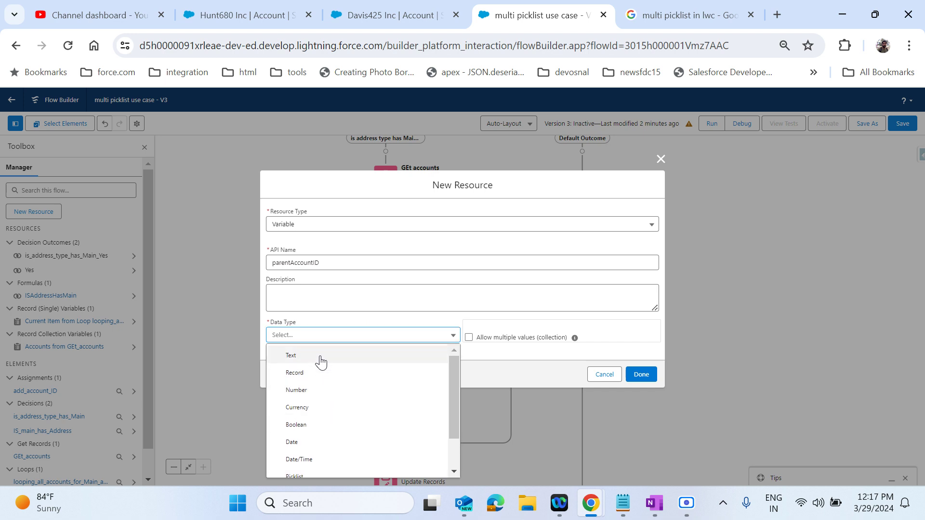
{"action": "left_click", "coordinate": [321, 363]}
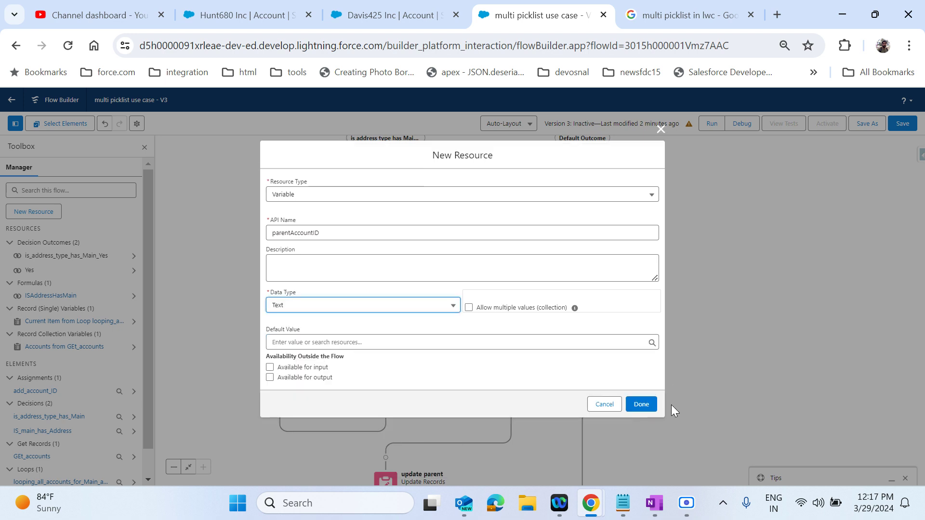
{"action": "left_click", "coordinate": [653, 404]}
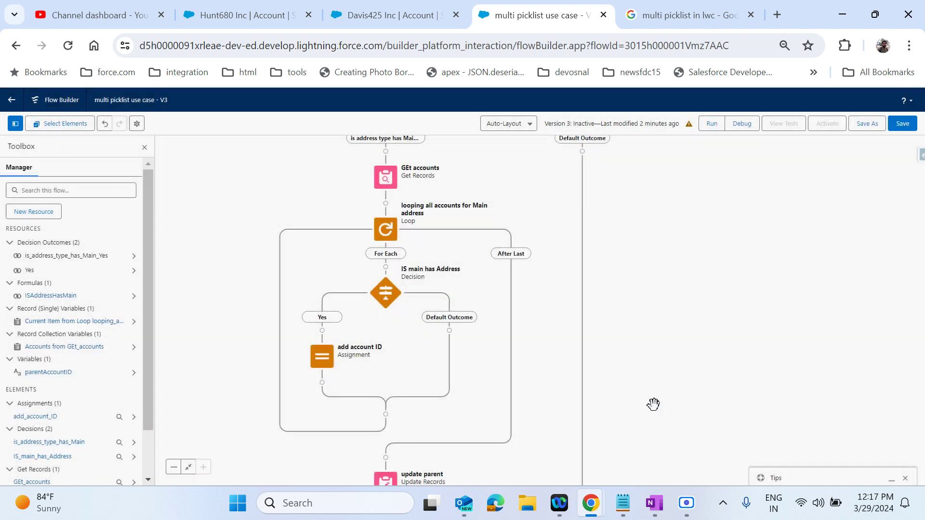
Step: In the add account ID assignment, set parentAccountID Equals to the Id of the current item from the looping all accounts for Main address loop
{"action": "left_click", "coordinate": [326, 359]}
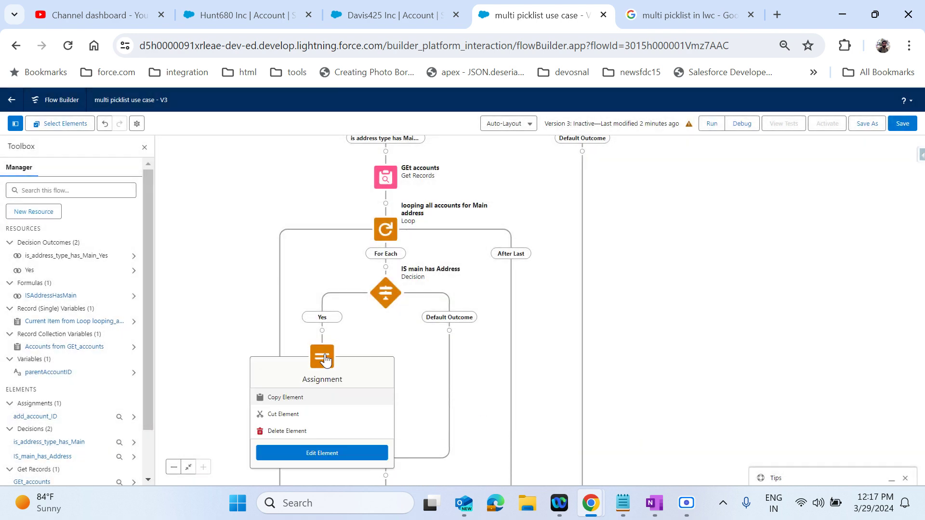
{"action": "left_click", "coordinate": [307, 453]}
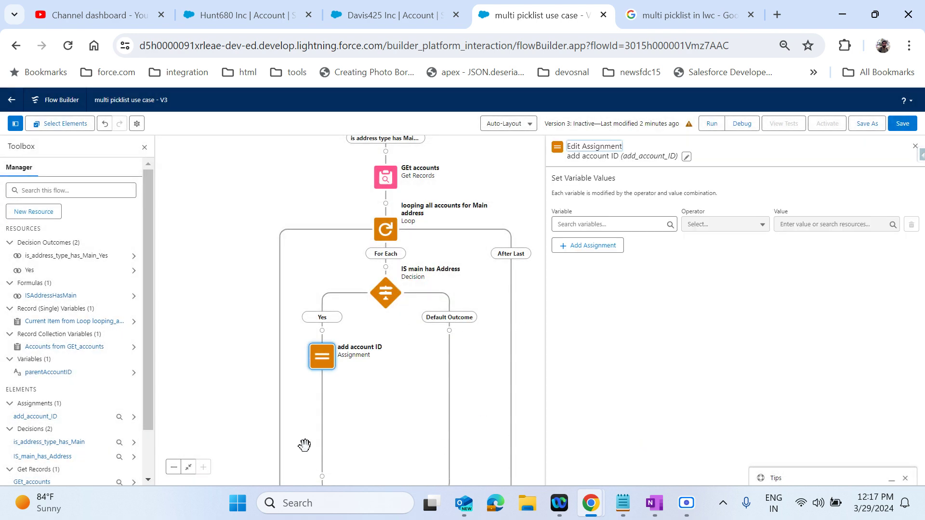
{"action": "left_click", "coordinate": [618, 222]}
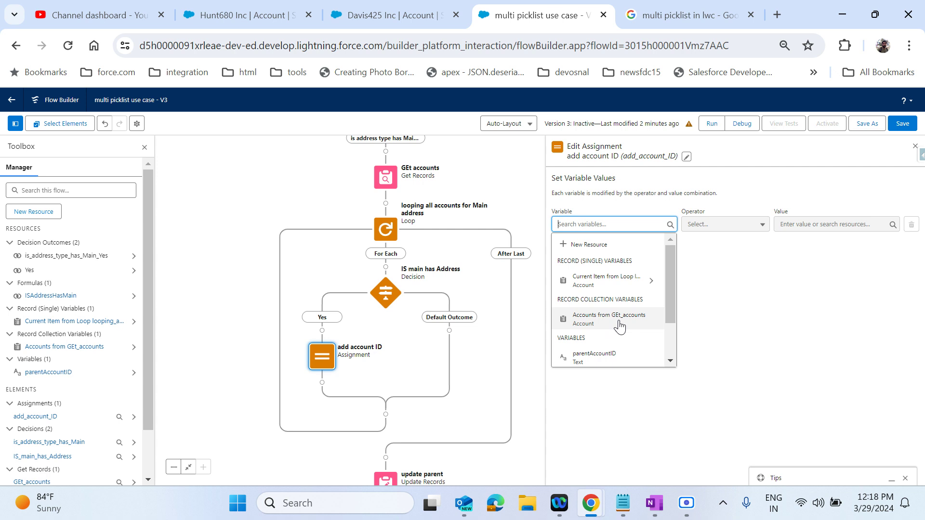
{"action": "left_click", "coordinate": [607, 356]}
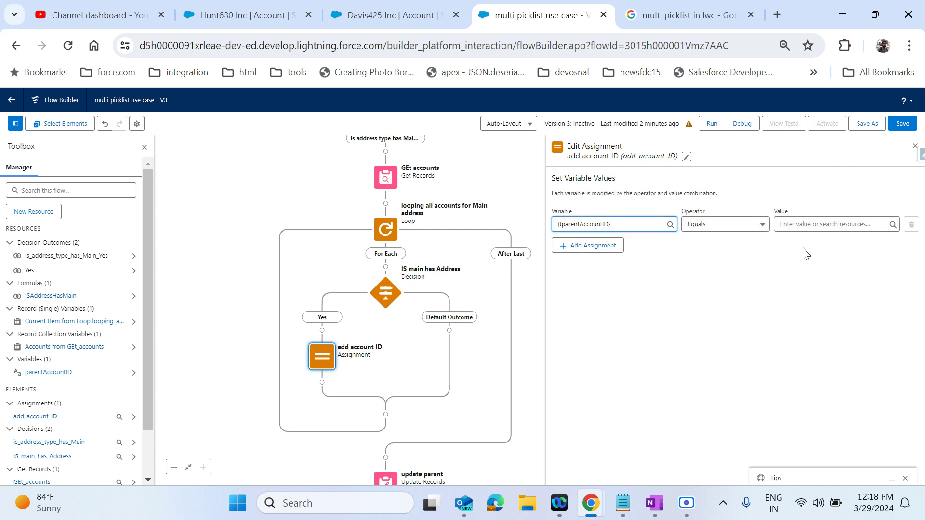
{"action": "left_click", "coordinate": [811, 225]}
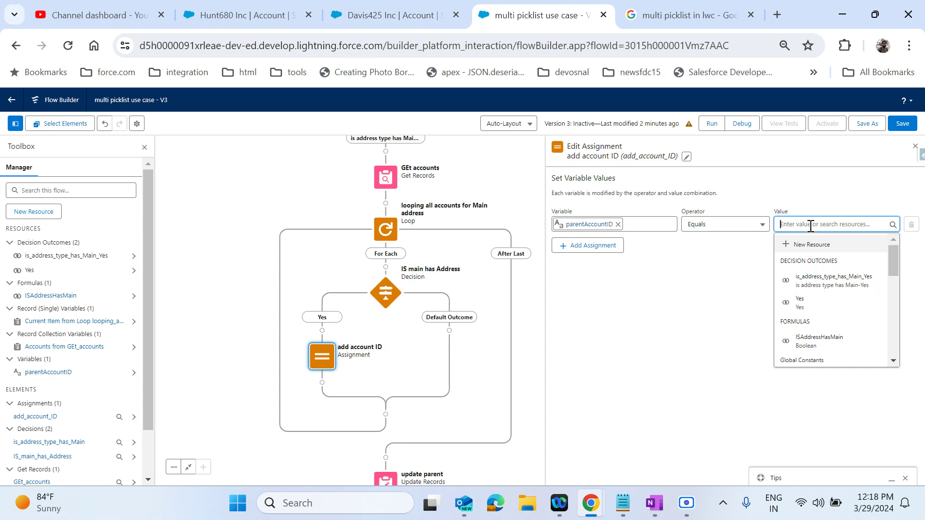
{"action": "scroll", "coordinate": [824, 329], "scroll_direction": "down", "scroll_amount": 3}
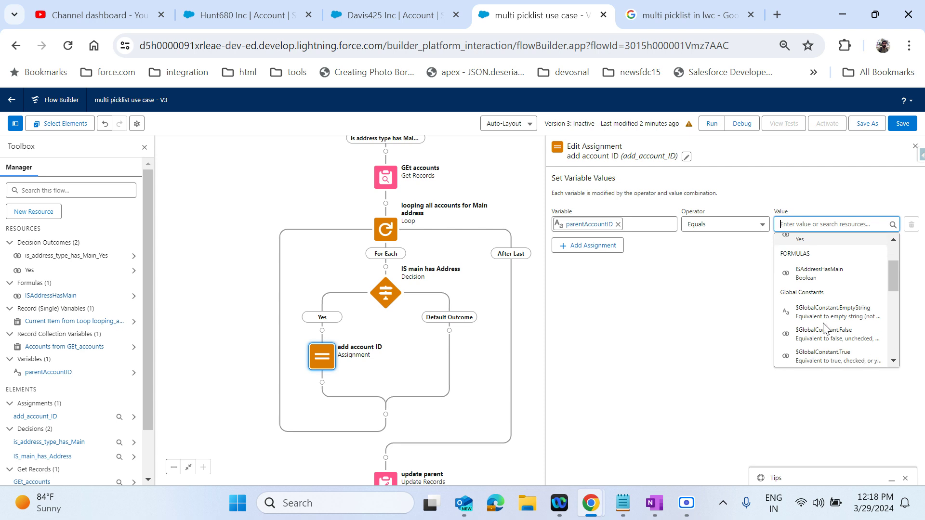
{"action": "scroll", "coordinate": [825, 328], "scroll_direction": "down", "scroll_amount": 3}
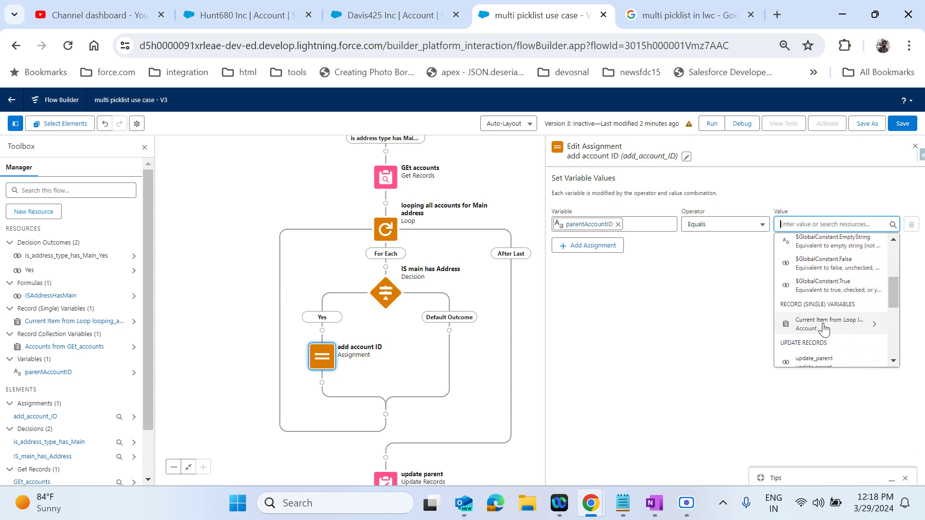
{"action": "left_click", "coordinate": [836, 326]}
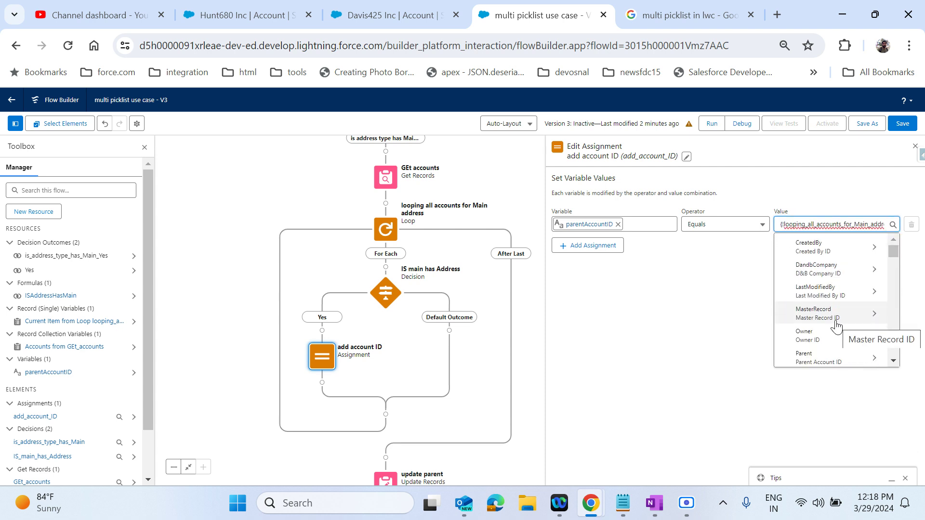
{"action": "type", "text": "id"}
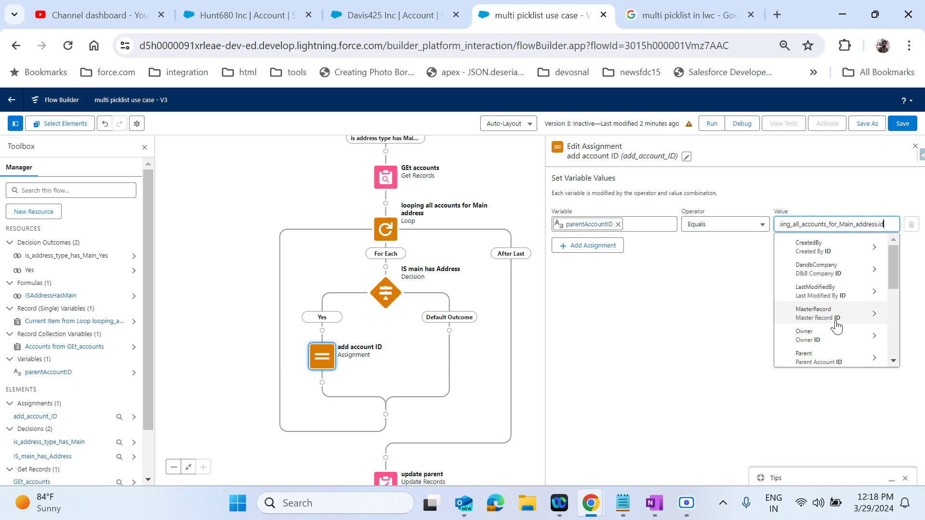
{"action": "scroll", "coordinate": [837, 330], "scroll_direction": "down", "scroll_amount": 5}
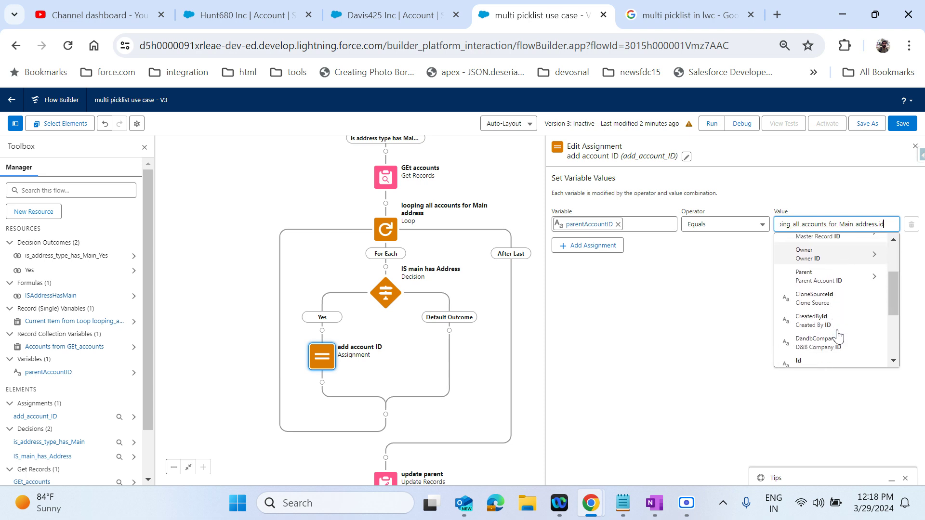
{"action": "left_click", "coordinate": [813, 312]}
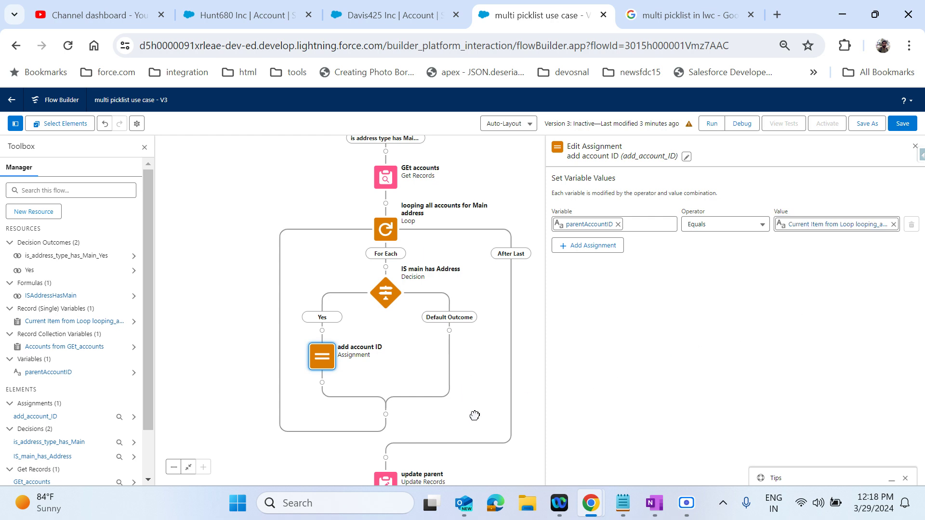
Step: In the update parent element, replace the invalid ParentId value with the parentAccountID variable
{"action": "left_click_drag", "start_coordinate": [475, 413], "coordinate": [477, 250]}
{"action": "left_click", "coordinate": [400, 315]}
{"action": "left_click", "coordinate": [388, 432]}
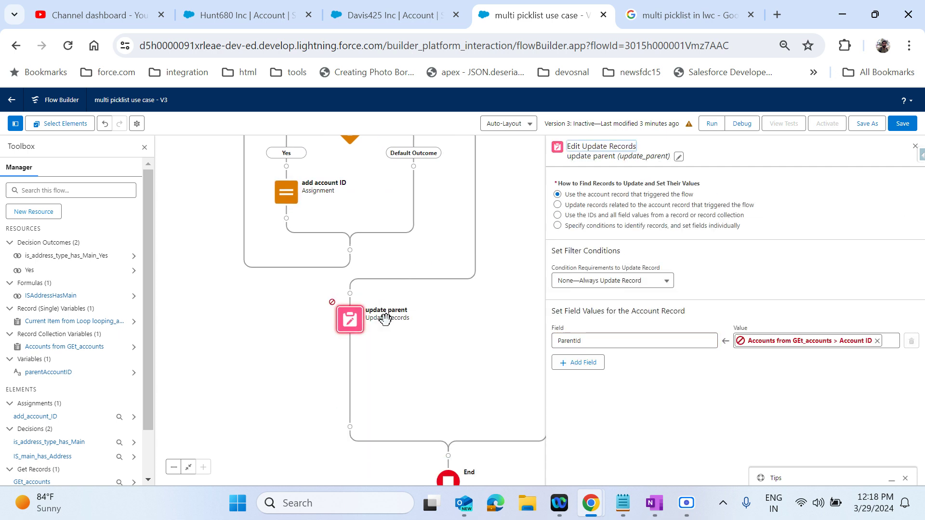
{"action": "left_click", "coordinate": [877, 340]}
{"action": "left_click", "coordinate": [834, 341]}
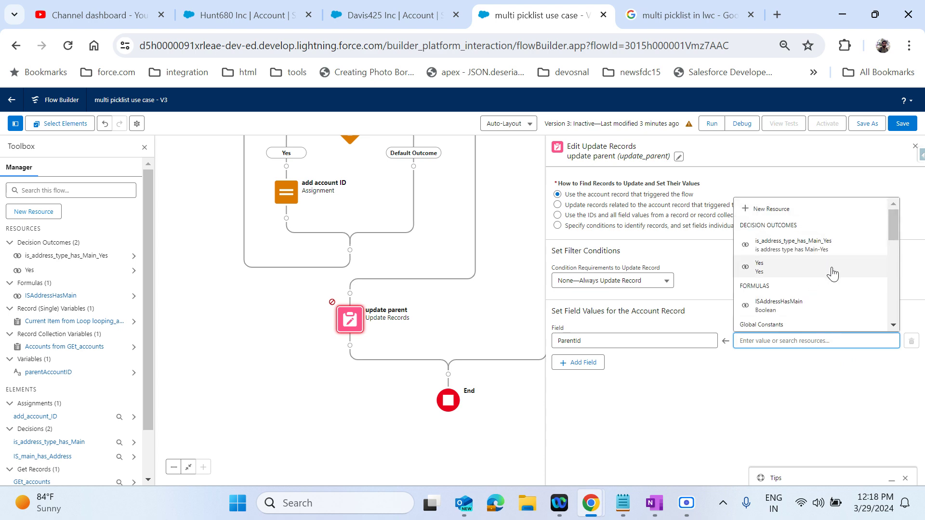
{"action": "scroll", "coordinate": [832, 274], "scroll_direction": "down", "scroll_amount": 1}
{"action": "scroll", "coordinate": [832, 274], "scroll_direction": "down", "scroll_amount": 3}
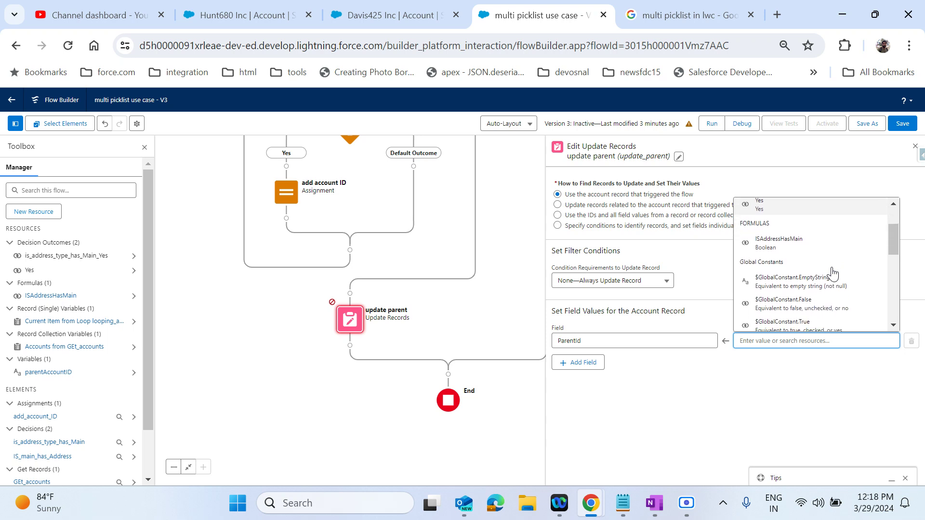
{"action": "scroll", "coordinate": [832, 274], "scroll_direction": "down", "scroll_amount": 3}
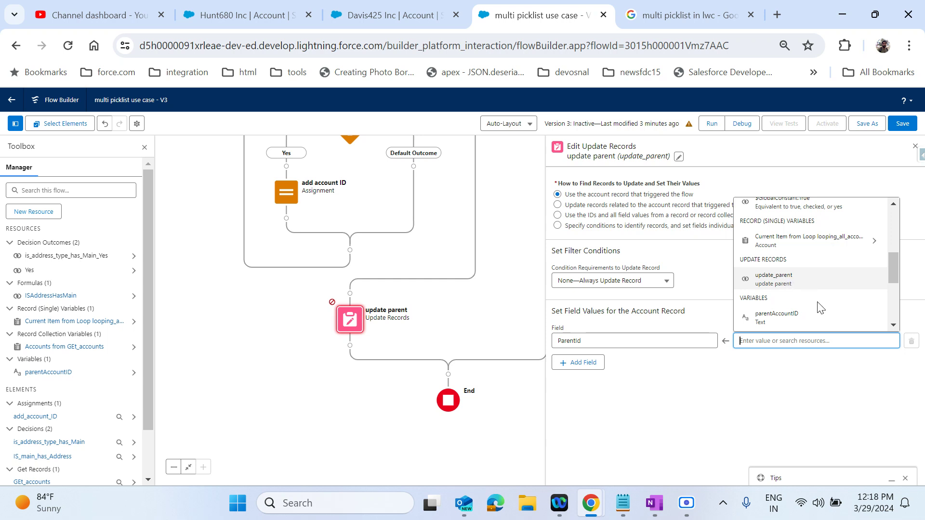
{"action": "scroll", "coordinate": [820, 307], "scroll_direction": "down", "scroll_amount": 1}
{"action": "left_click", "coordinate": [800, 279]}
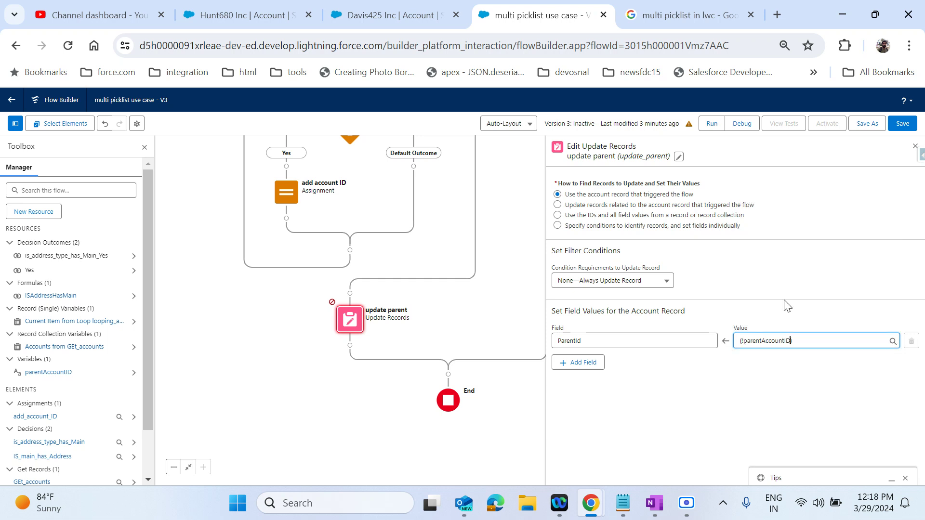
Step: Save the corrected multi picklist use case flow and activate it
{"action": "left_click", "coordinate": [902, 124]}
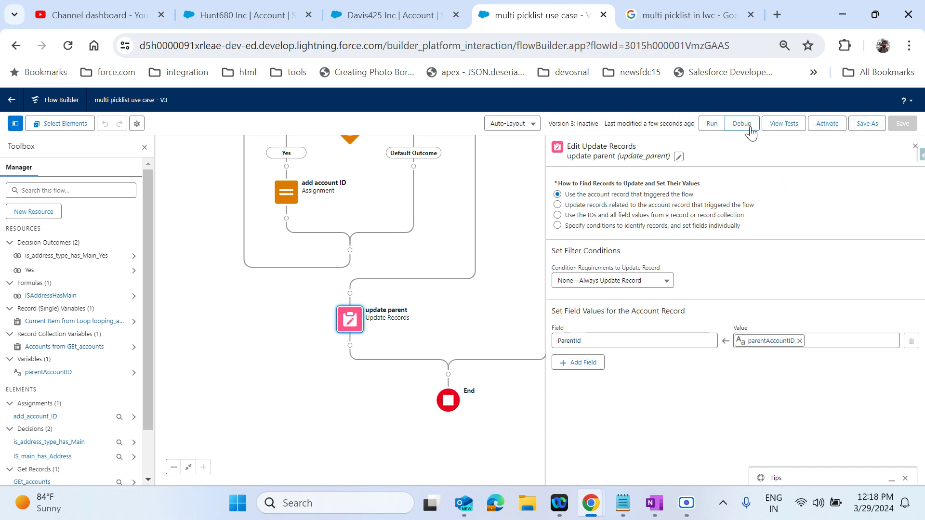
{"action": "left_click", "coordinate": [825, 129]}
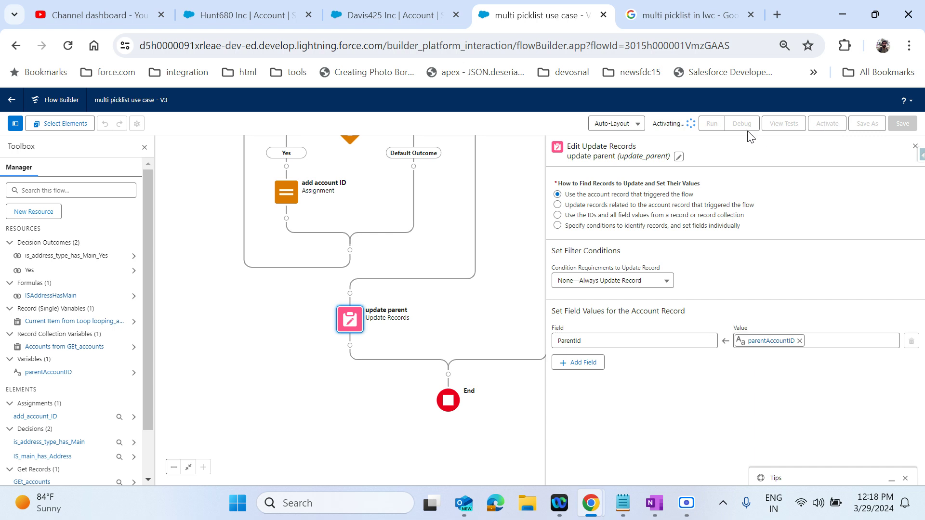
Step: Examine the Hunt680 Inc account's details, checking its name, Parent Account and Address fields
{"action": "left_click", "coordinate": [235, 23]}
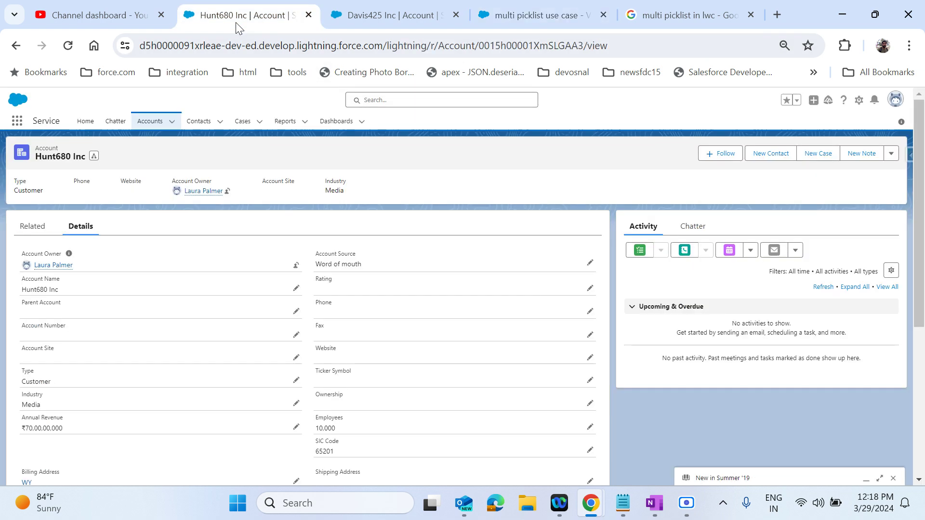
{"action": "scroll", "coordinate": [270, 337], "scroll_direction": "down", "scroll_amount": 2}
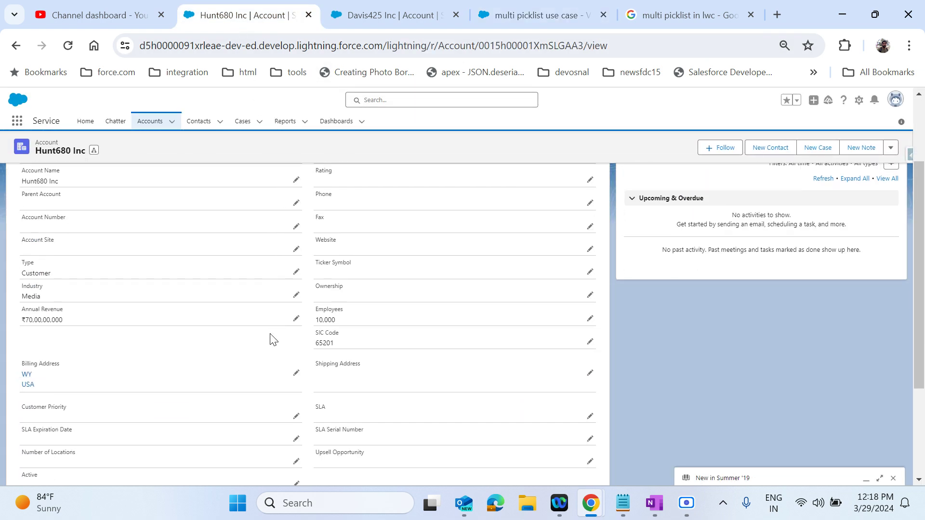
{"action": "scroll", "coordinate": [197, 387], "scroll_direction": "down", "scroll_amount": 4}
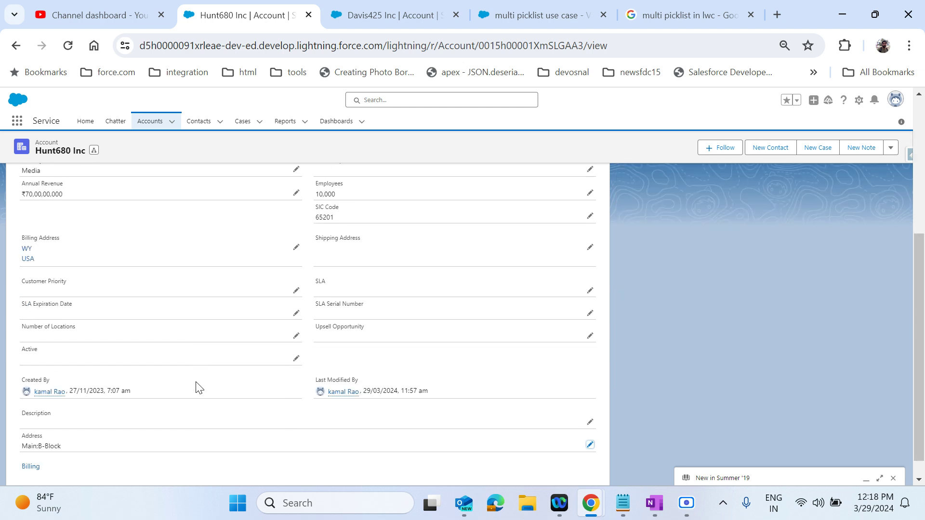
{"action": "scroll", "coordinate": [197, 386], "scroll_direction": "up", "scroll_amount": 3}
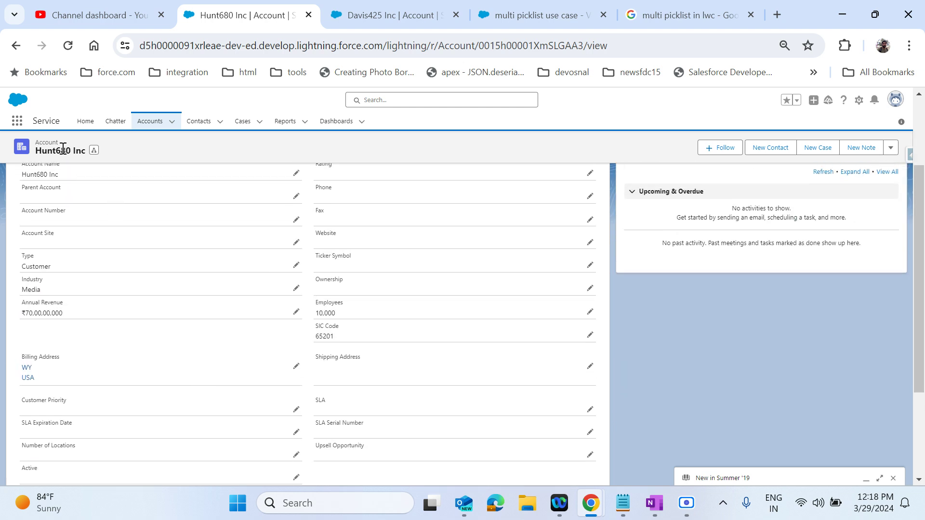
{"action": "triple_click", "coordinate": [63, 151]}
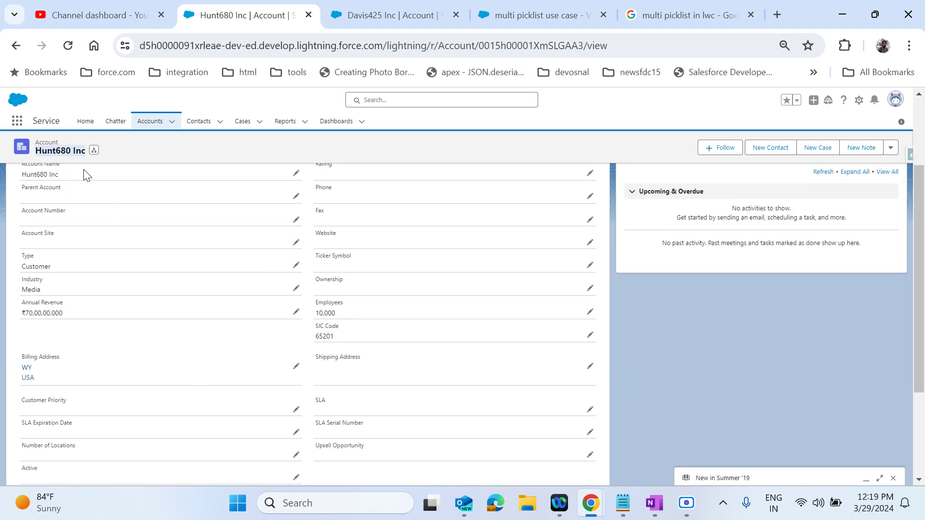
{"action": "scroll", "coordinate": [186, 372], "scroll_direction": "down", "scroll_amount": 3}
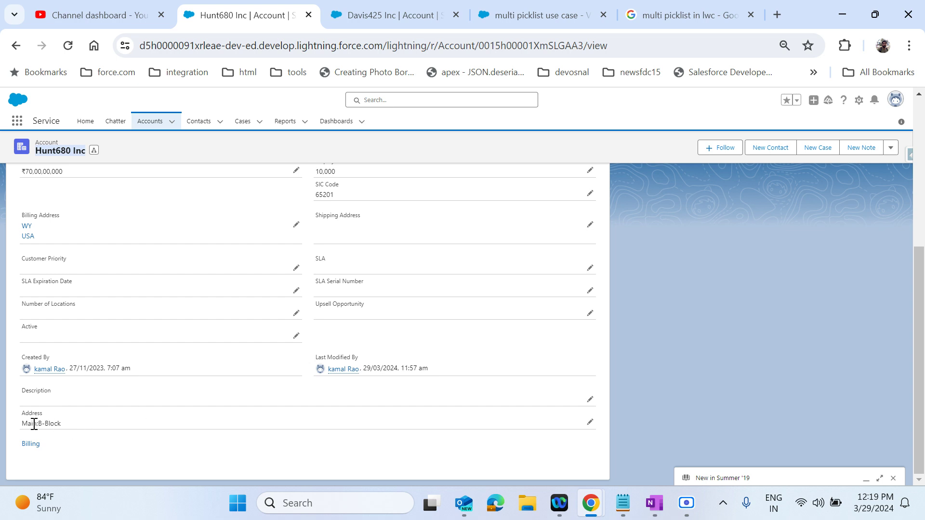
Step: Compare the Address fields of the Davis425 Inc and Hunt680 Inc accounts, and check Hunt680 Inc's Parent Account field
{"action": "left_click", "coordinate": [372, 21]}
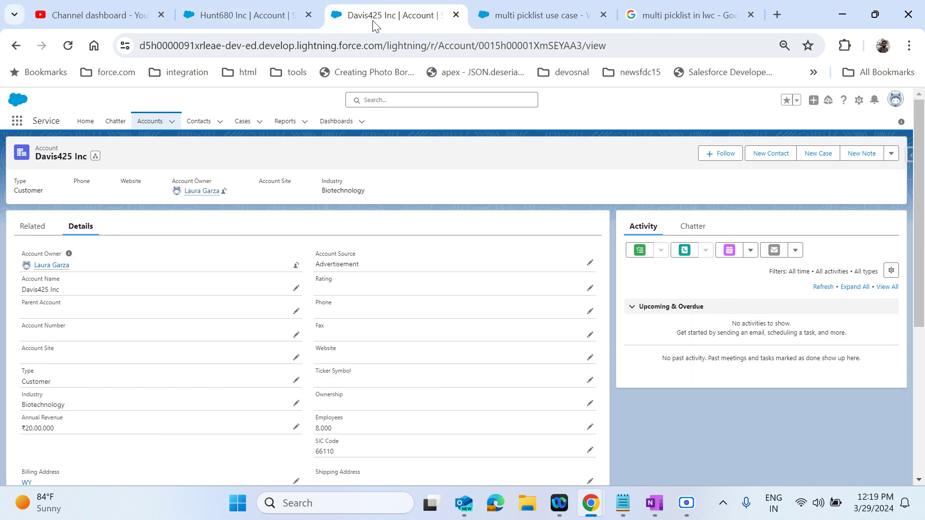
{"action": "scroll", "coordinate": [195, 385], "scroll_direction": "down", "scroll_amount": 3}
{"action": "scroll", "coordinate": [195, 386], "scroll_direction": "down", "scroll_amount": 2}
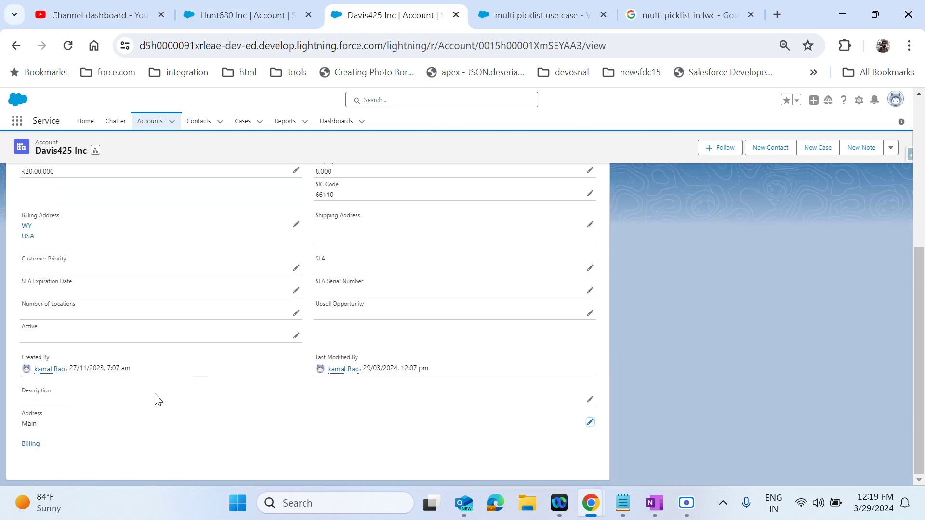
{"action": "left_click", "coordinate": [223, 20]}
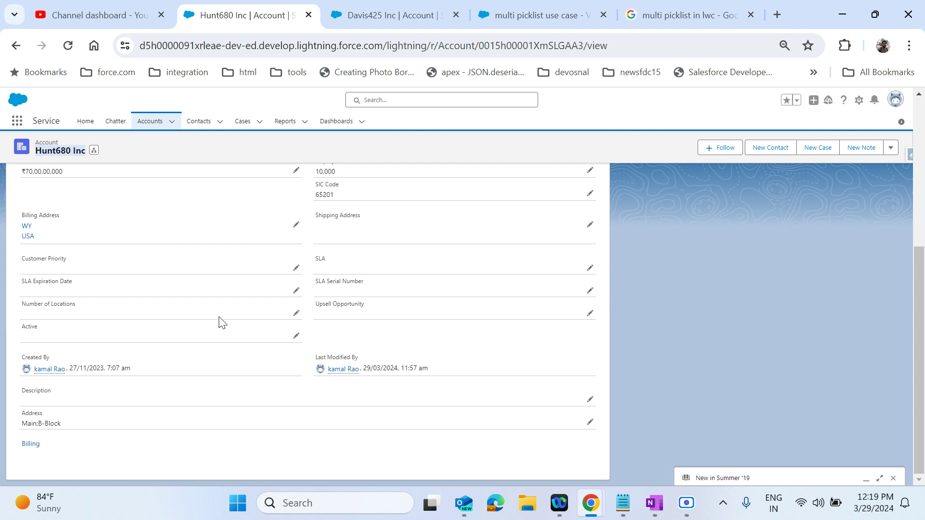
{"action": "scroll", "coordinate": [221, 322], "scroll_direction": "up", "scroll_amount": 3}
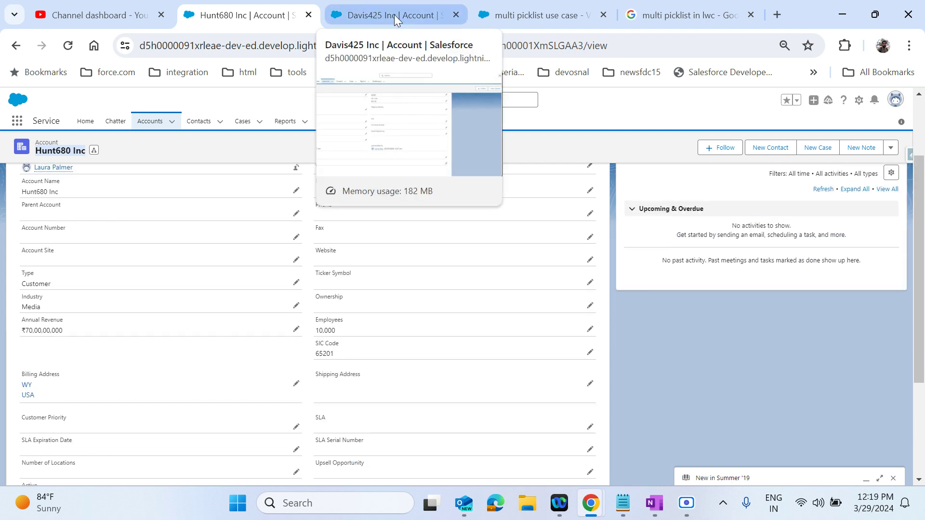
Step: Debug the multi picklist use case flow as if the record is Updated, using Hunt680 Inc as the triggering account
{"action": "left_click", "coordinate": [560, 10]}
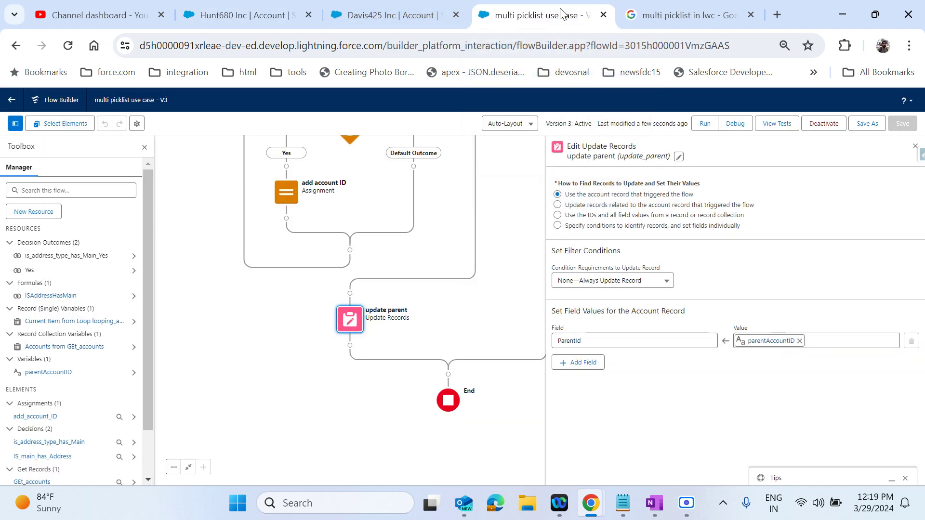
{"action": "left_click", "coordinate": [733, 122]}
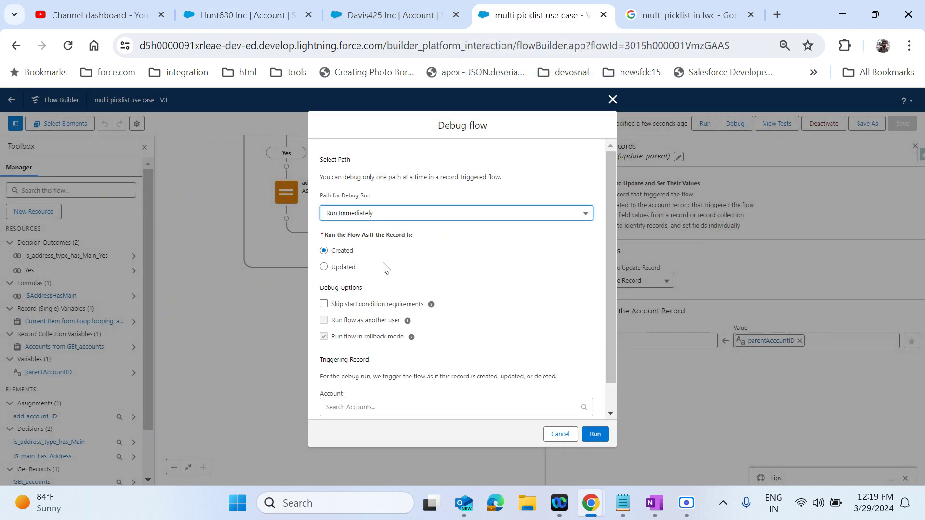
{"action": "left_click", "coordinate": [348, 267]}
{"action": "scroll", "coordinate": [503, 318], "scroll_direction": "down", "scroll_amount": 1}
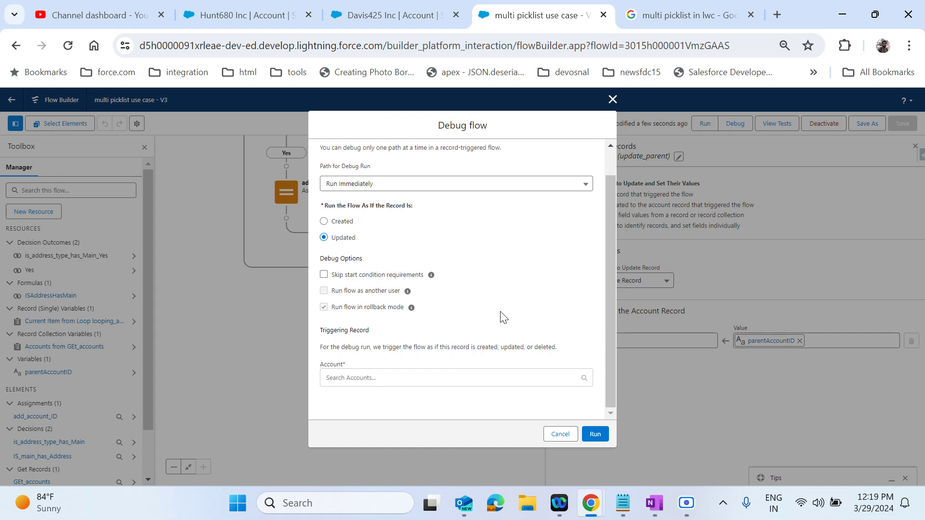
{"action": "left_click", "coordinate": [427, 377]}
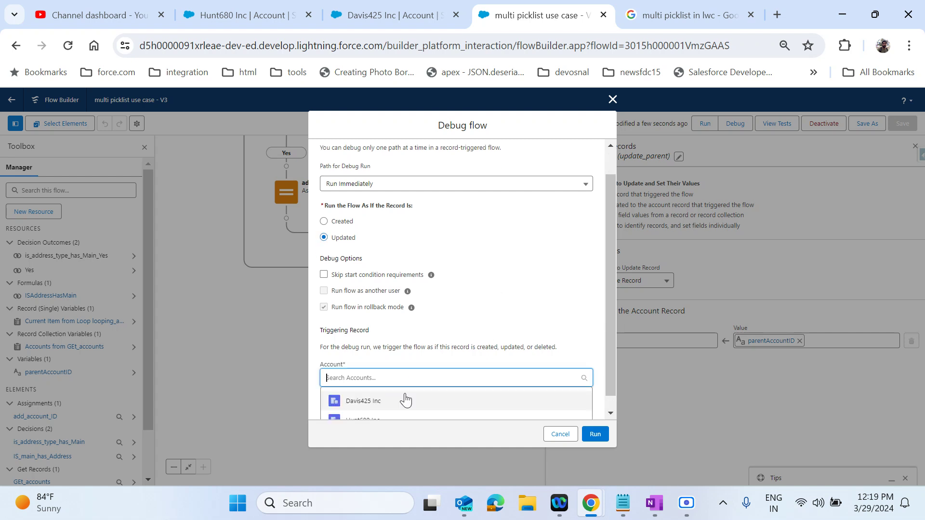
{"action": "scroll", "coordinate": [404, 399], "scroll_direction": "down", "scroll_amount": 1}
{"action": "left_click", "coordinate": [375, 405]}
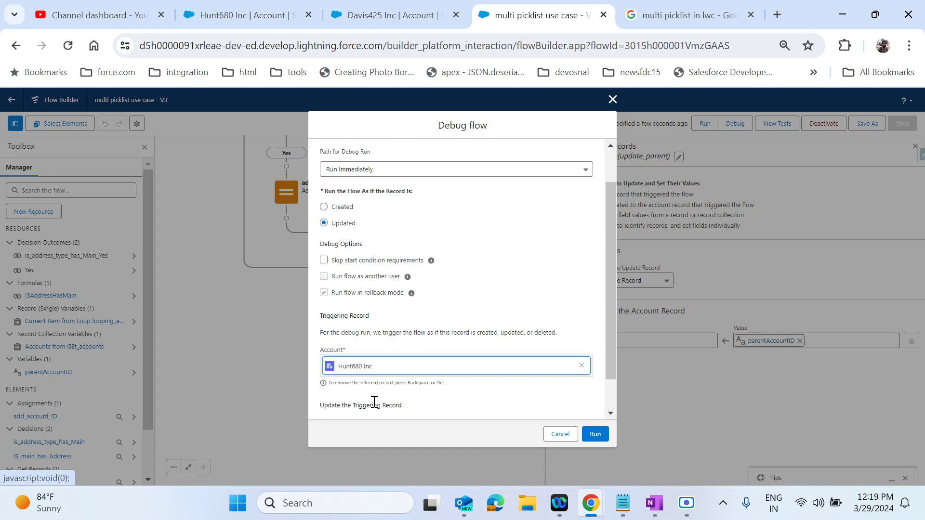
{"action": "scroll", "coordinate": [475, 302], "scroll_direction": "down", "scroll_amount": 4}
{"action": "scroll", "coordinate": [418, 337], "scroll_direction": "down", "scroll_amount": 3}
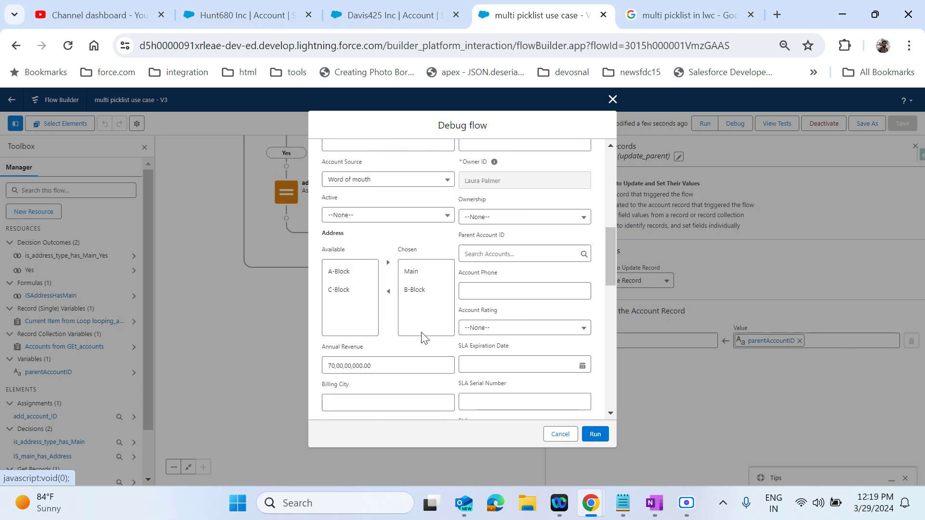
{"action": "left_click", "coordinate": [595, 435]}
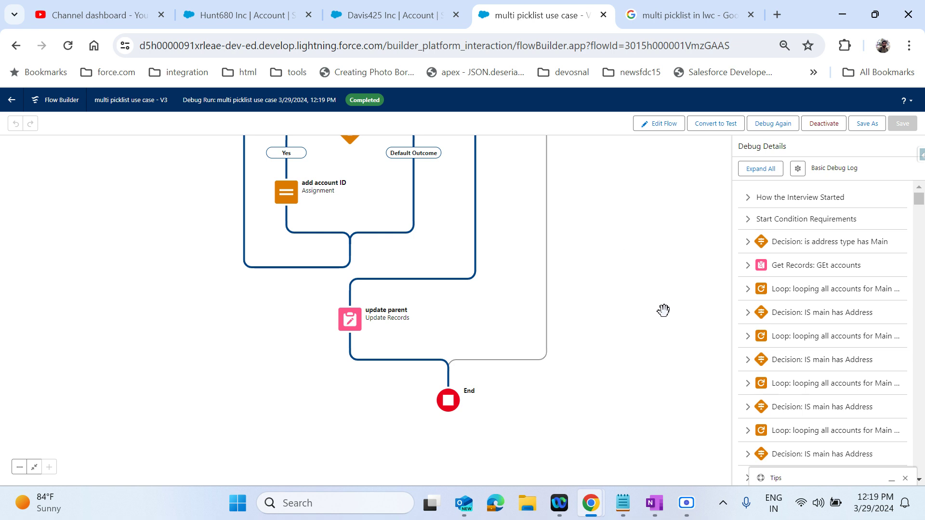
Step: Examine the executed path of the debug run and the details of the GEt accounts Get Records element
{"action": "scroll", "coordinate": [609, 418], "scroll_direction": "up", "scroll_amount": 3}
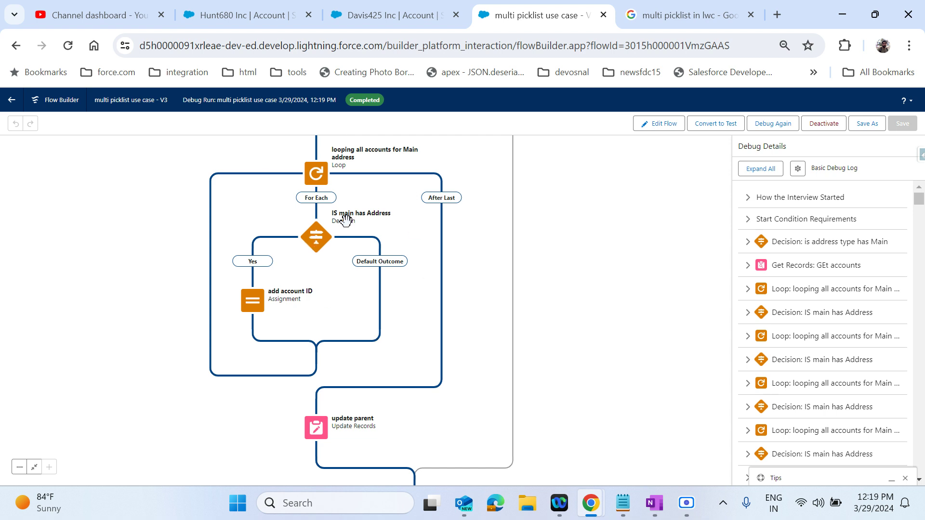
{"action": "left_click", "coordinate": [748, 266]}
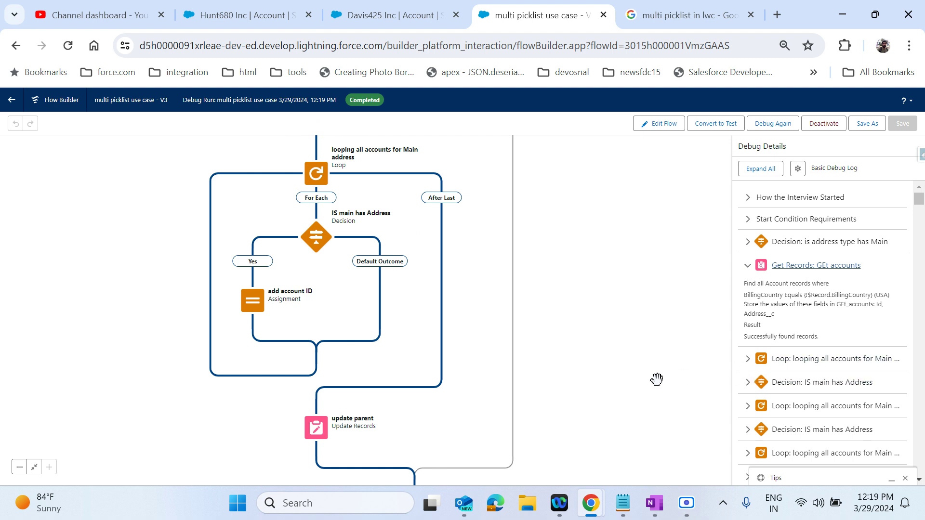
{"action": "left_click", "coordinate": [748, 266]}
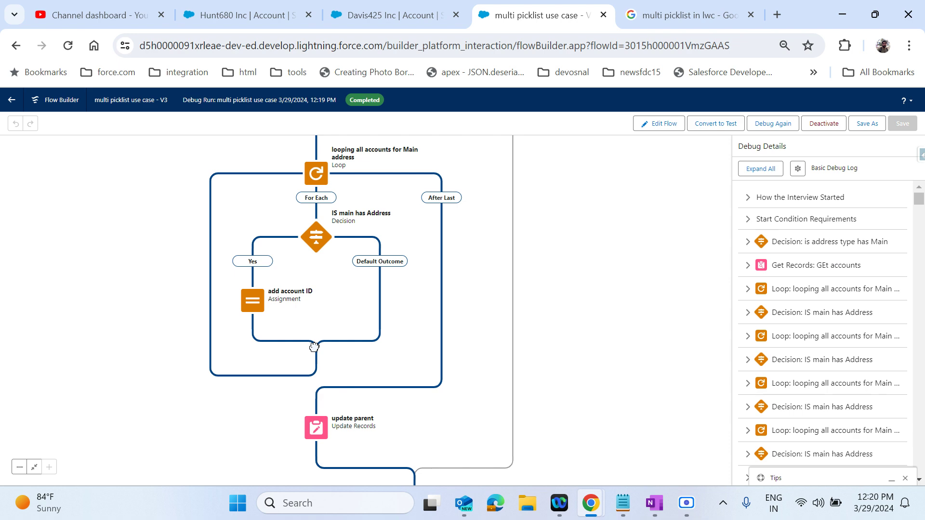
Step: Return to editing the flow and connect the add account ID assignment to the update parent element
{"action": "left_click", "coordinate": [662, 124]}
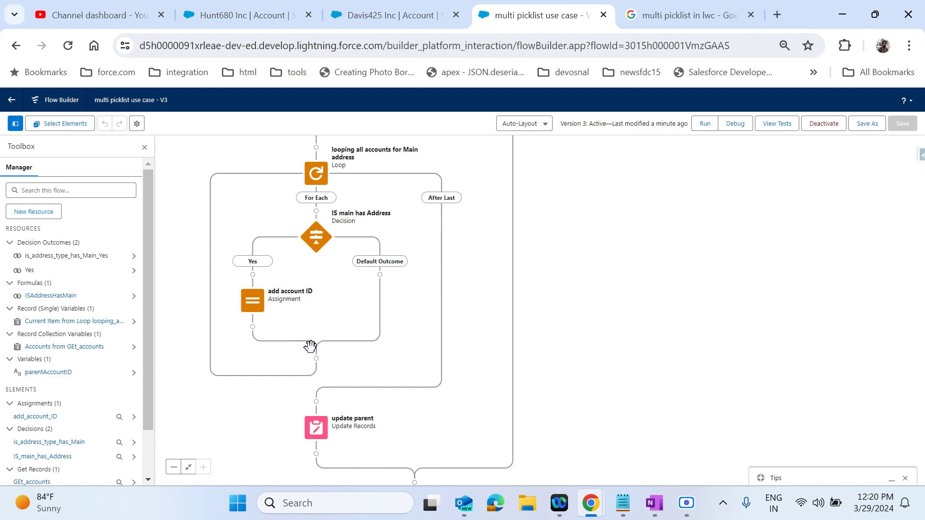
{"action": "left_click", "coordinate": [252, 327]}
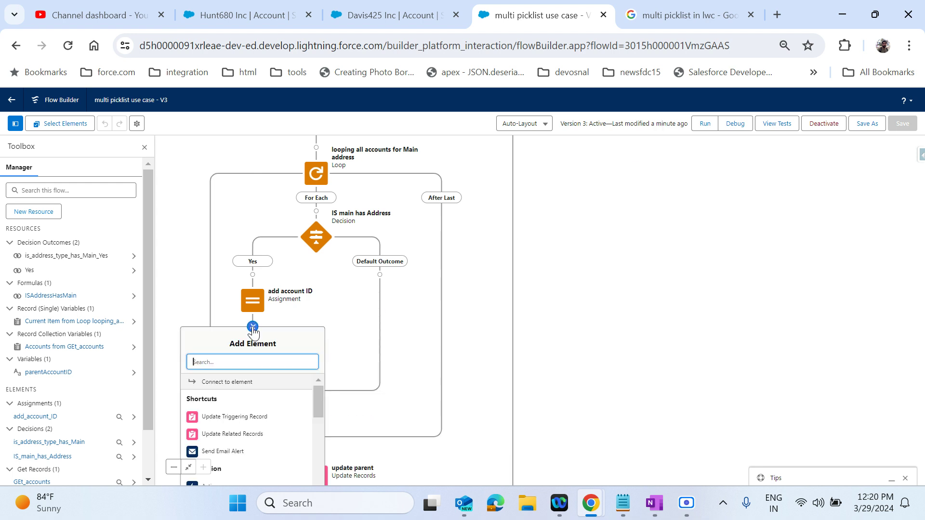
{"action": "left_click", "coordinate": [242, 383]}
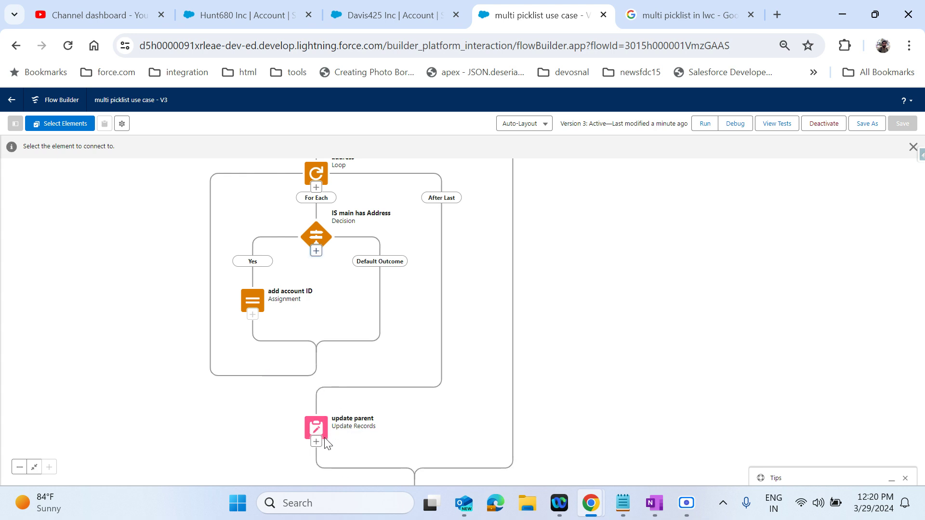
{"action": "left_click", "coordinate": [316, 440]}
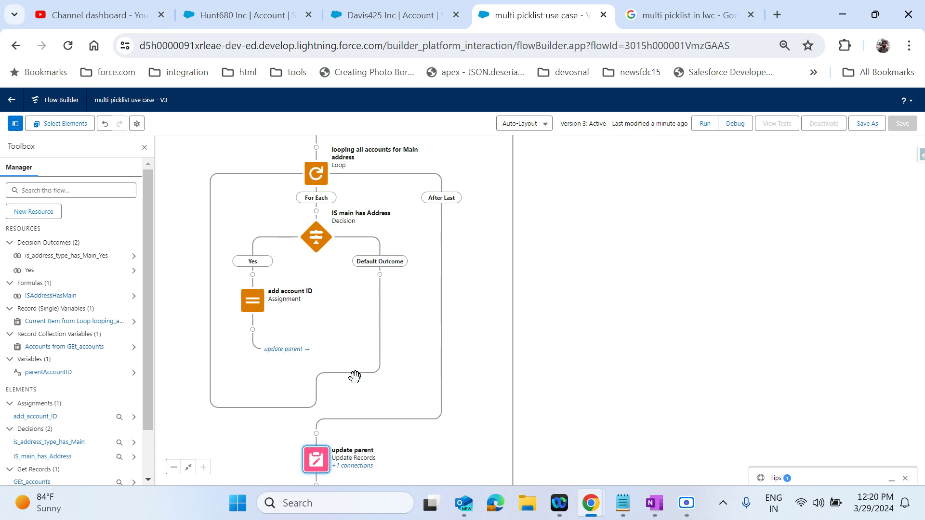
Step: Try to save and debug the edited flow in its active version, and review the save error
{"action": "left_click", "coordinate": [736, 124]}
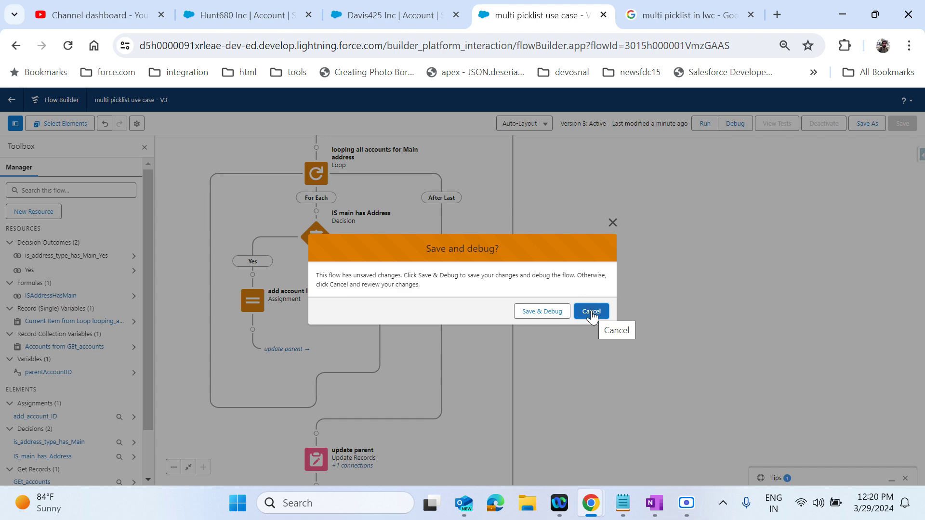
{"action": "left_click", "coordinate": [557, 315]}
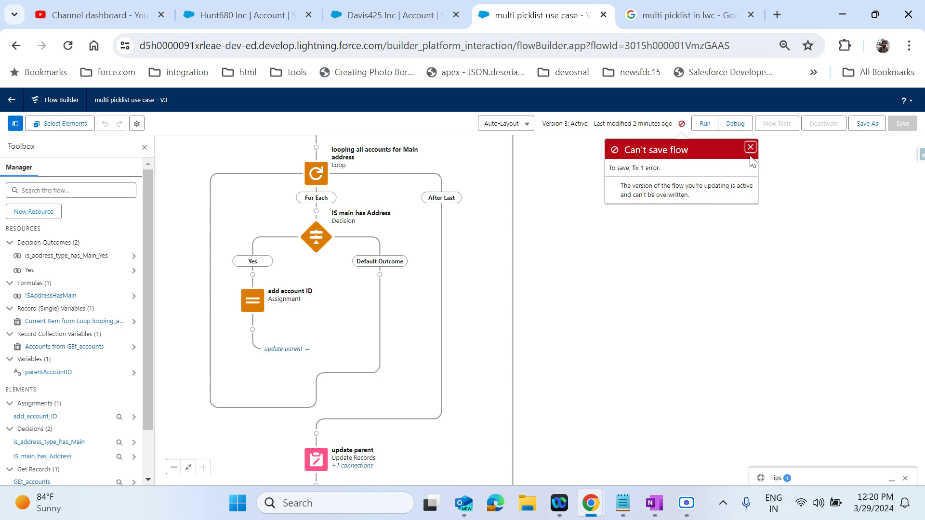
{"action": "left_click", "coordinate": [751, 148]}
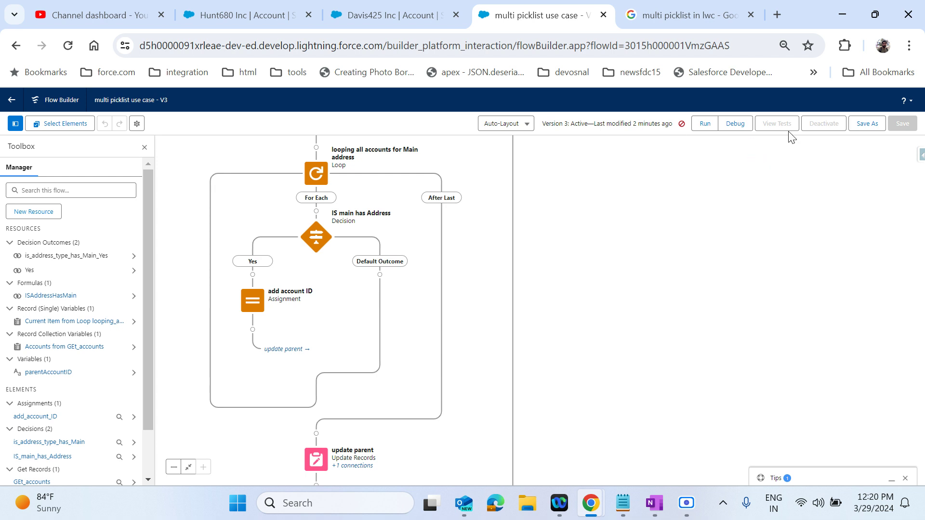
{"action": "left_click", "coordinate": [682, 125]}
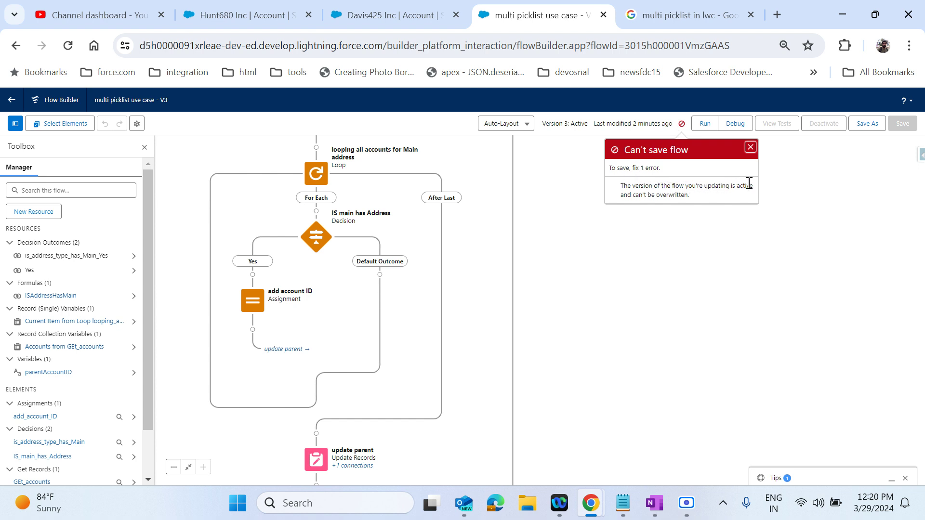
{"action": "left_click", "coordinate": [751, 147]}
Step: Save the edited multi picklist use case flow as a new version
{"action": "left_click", "coordinate": [867, 124]}
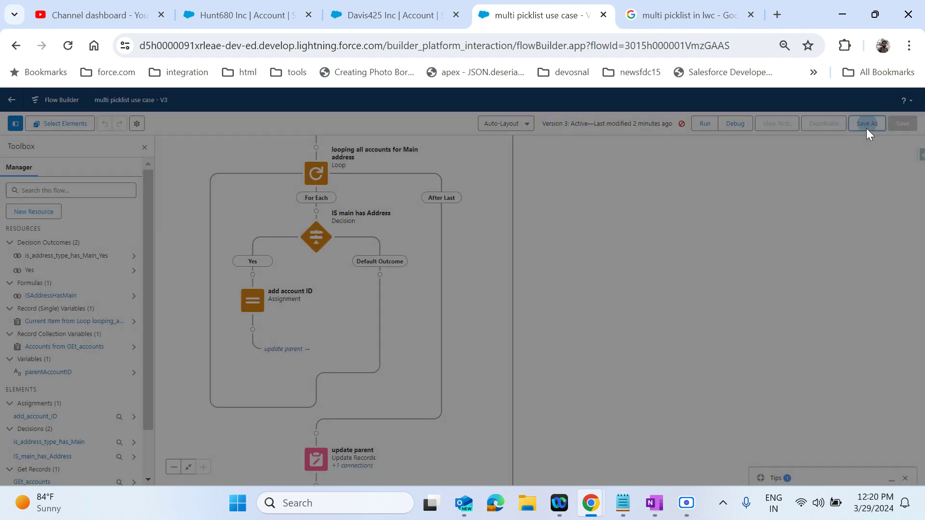
{"action": "left_click", "coordinate": [642, 358]}
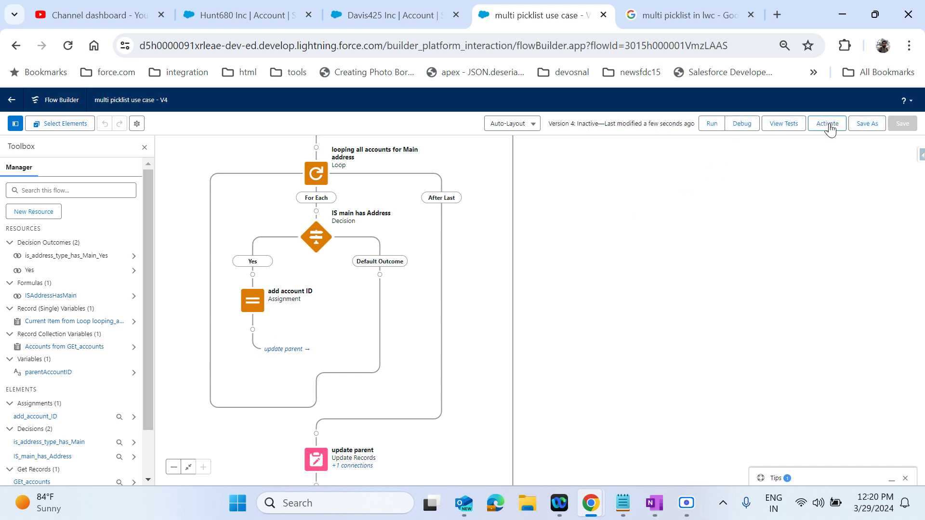
Step: Debug the new flow version as if the record is Updated, using Davis425 Inc as the triggering account
{"action": "left_click", "coordinate": [737, 124]}
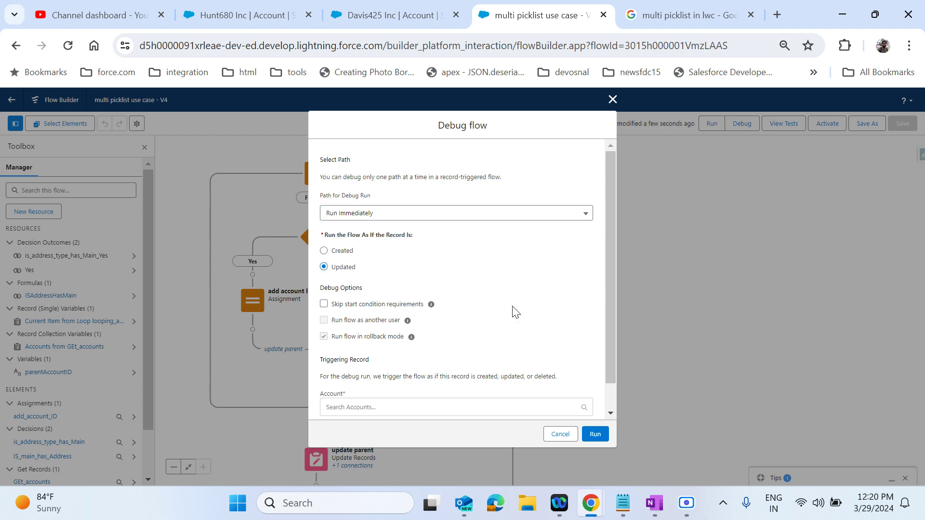
{"action": "scroll", "coordinate": [515, 312], "scroll_direction": "down", "scroll_amount": 1}
{"action": "left_click", "coordinate": [444, 374]}
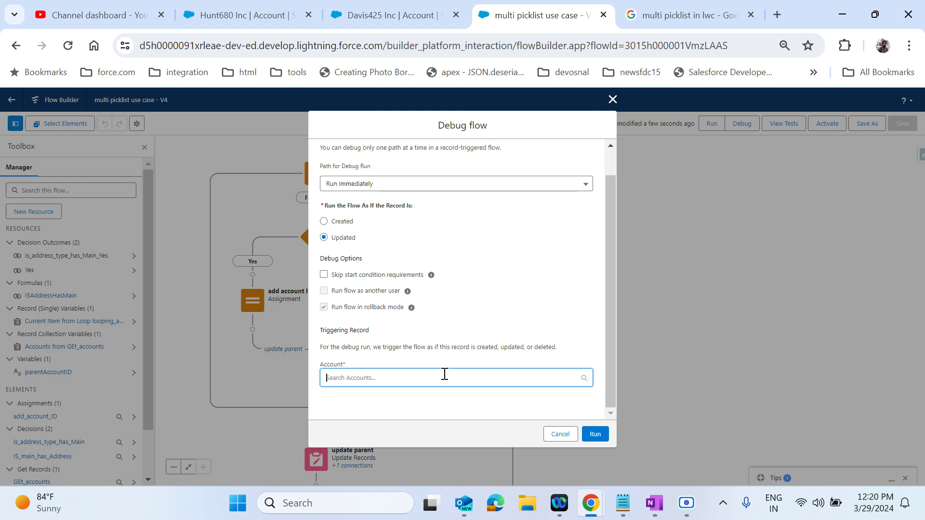
{"action": "scroll", "coordinate": [414, 394], "scroll_direction": "down", "scroll_amount": 1}
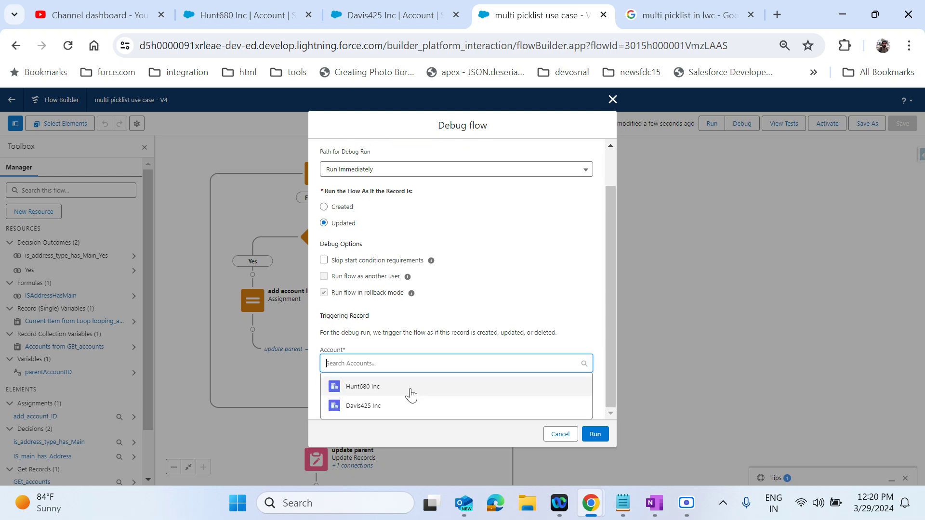
{"action": "left_click", "coordinate": [372, 407]}
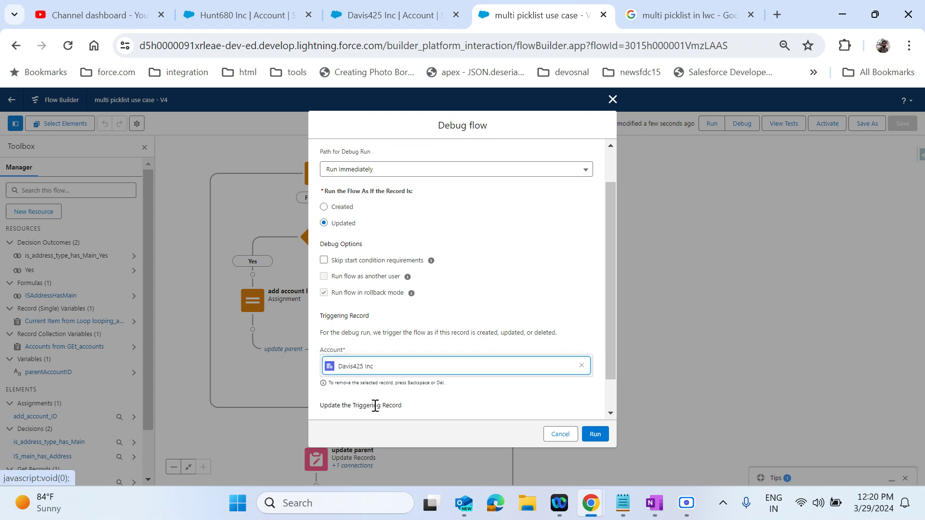
{"action": "left_click", "coordinate": [595, 435]}
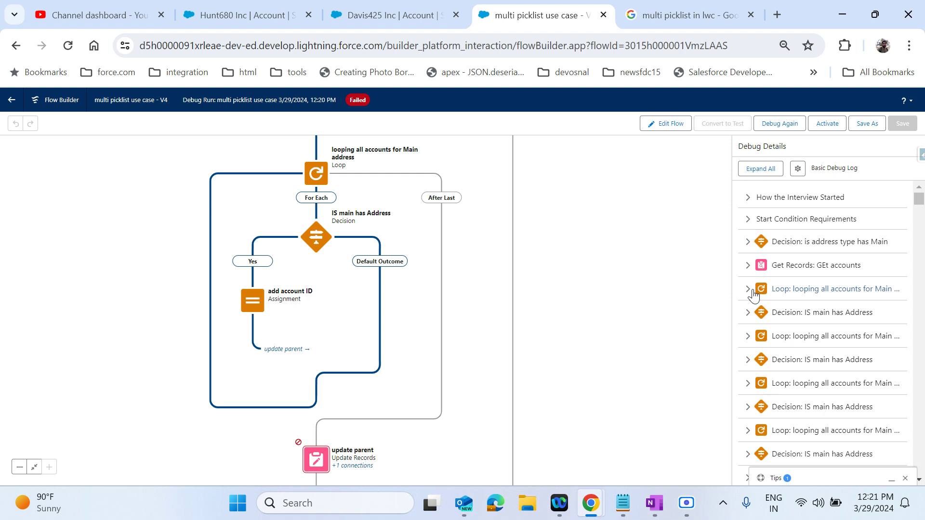
Step: Review the debug details of the loop iterations down to the update parent element's values and error
{"action": "scroll", "coordinate": [750, 423], "scroll_direction": "down", "scroll_amount": 2}
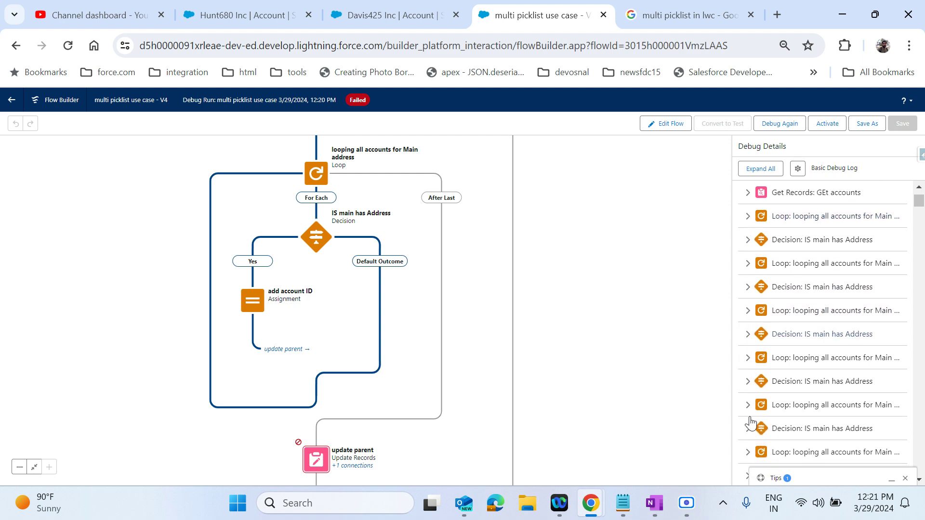
{"action": "scroll", "coordinate": [751, 423], "scroll_direction": "up", "scroll_amount": 2}
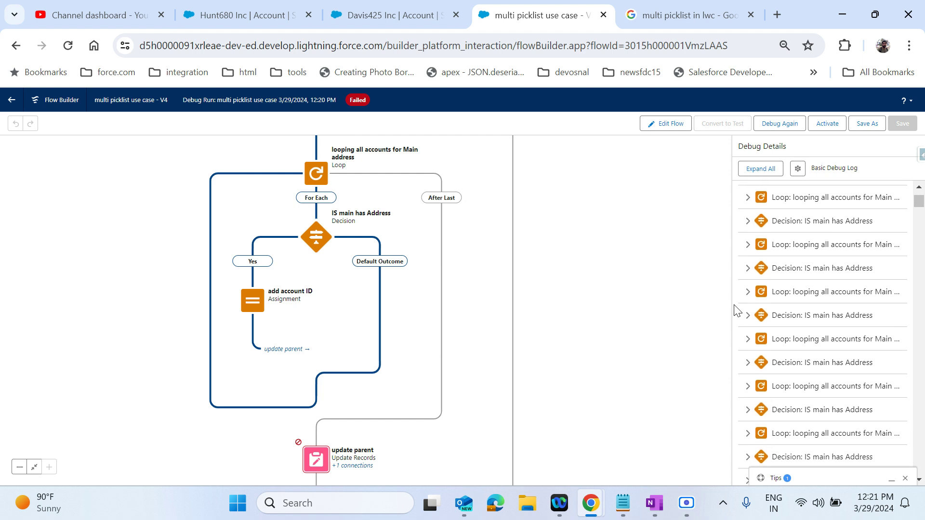
{"action": "scroll", "coordinate": [736, 310], "scroll_direction": "down", "scroll_amount": 5}
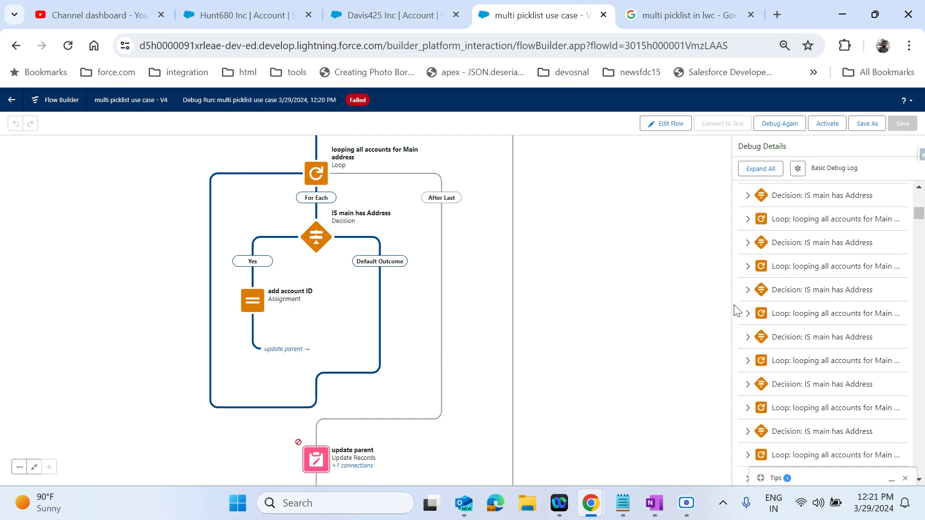
{"action": "scroll", "coordinate": [736, 310], "scroll_direction": "down", "scroll_amount": 5}
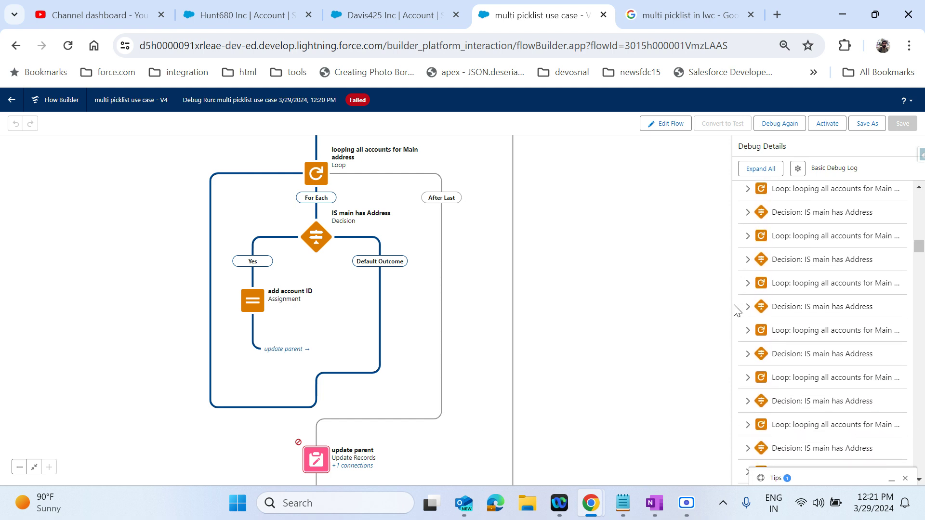
{"action": "scroll", "coordinate": [736, 310], "scroll_direction": "down", "scroll_amount": 5}
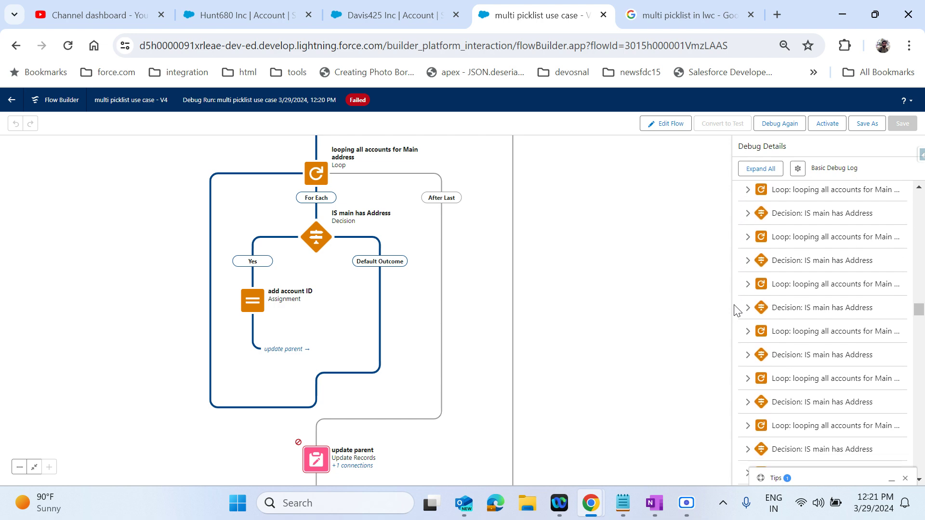
{"action": "scroll", "coordinate": [736, 310], "scroll_direction": "down", "scroll_amount": 5}
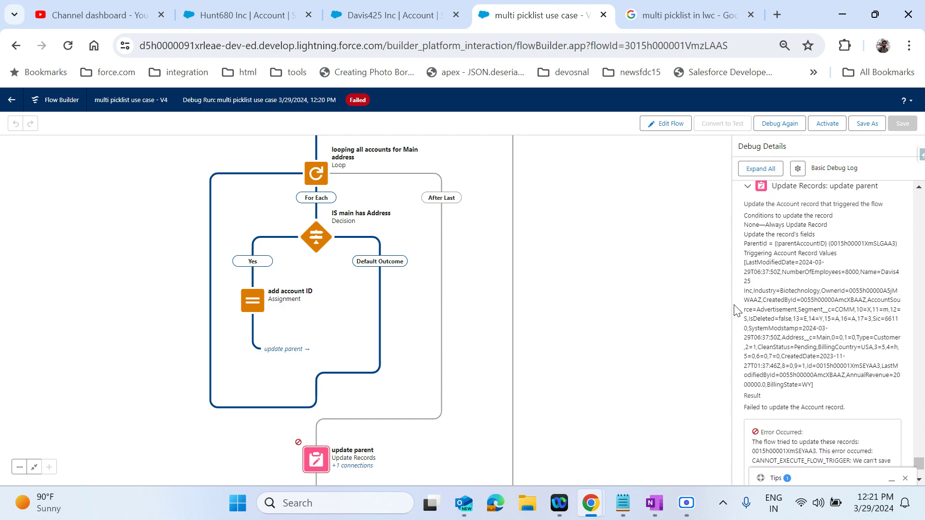
Step: Read the update parent error in the debug details, and check the reloaded Hunt680 Inc account's Parent Account against the Davis425 Inc record
{"action": "scroll", "coordinate": [735, 309], "scroll_direction": "down", "scroll_amount": 2}
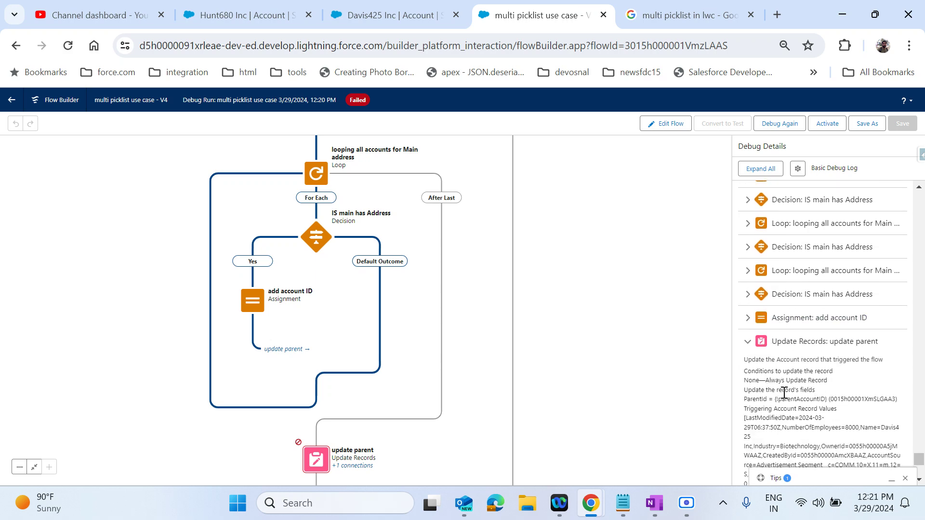
{"action": "scroll", "coordinate": [784, 393], "scroll_direction": "down", "scroll_amount": 5}
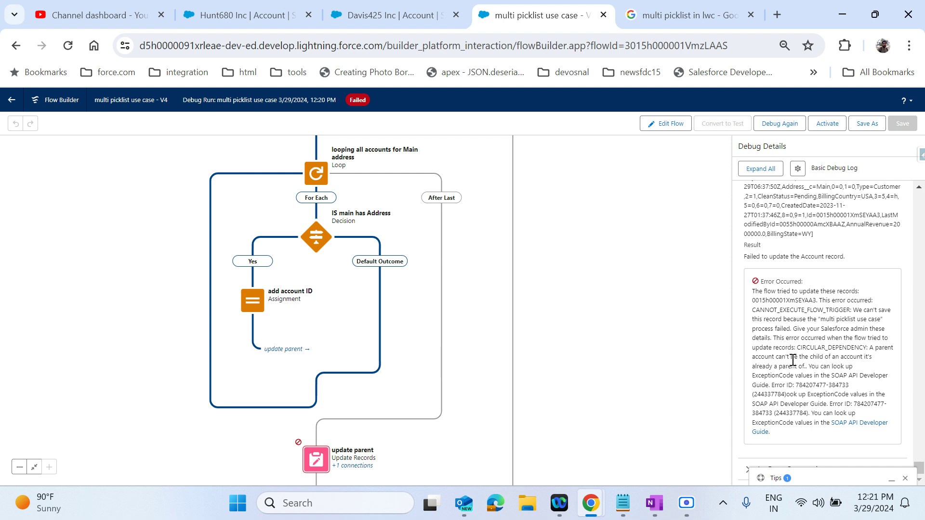
{"action": "left_click", "coordinate": [216, 6]}
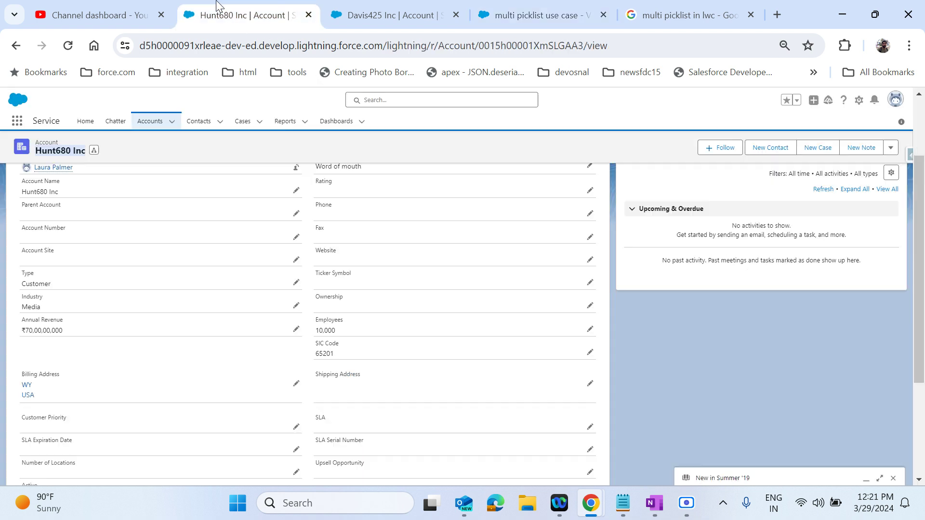
{"action": "scroll", "coordinate": [161, 356], "scroll_direction": "up", "scroll_amount": 2}
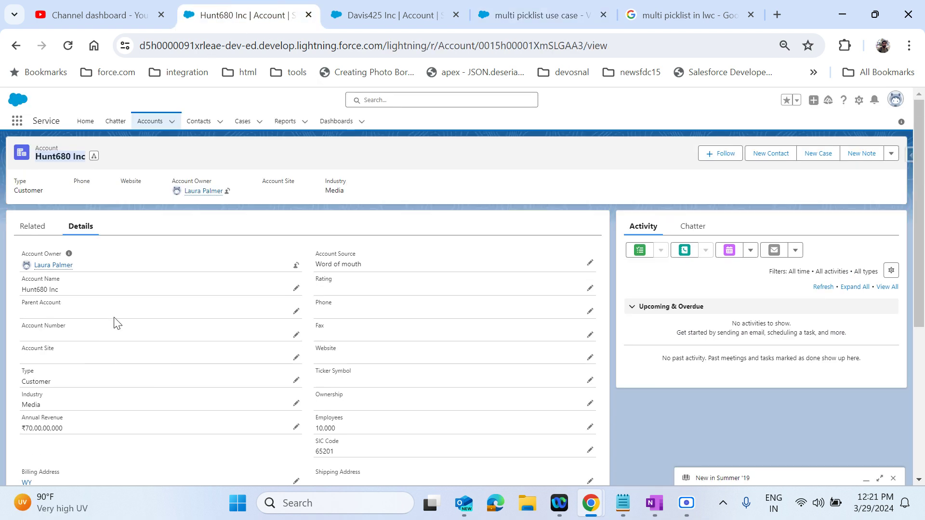
{"action": "left_click", "coordinate": [68, 45]}
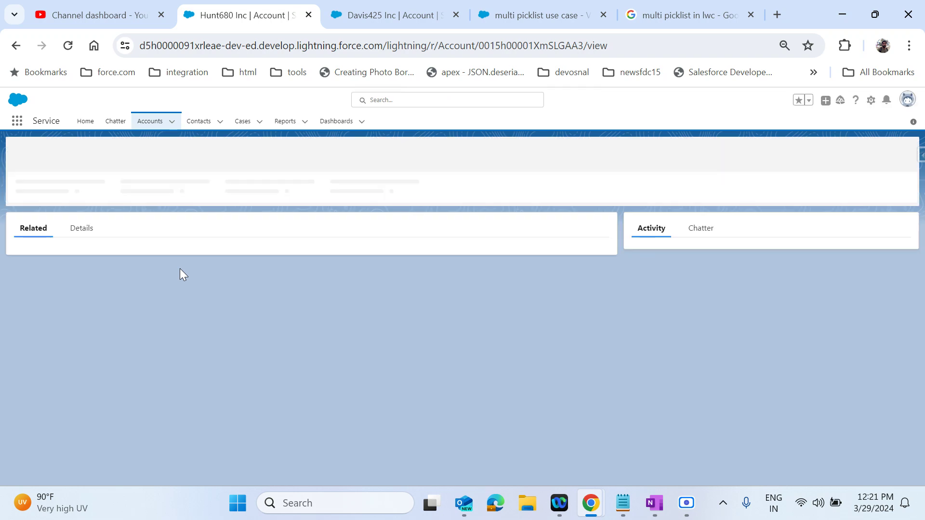
{"action": "left_click", "coordinate": [83, 228]}
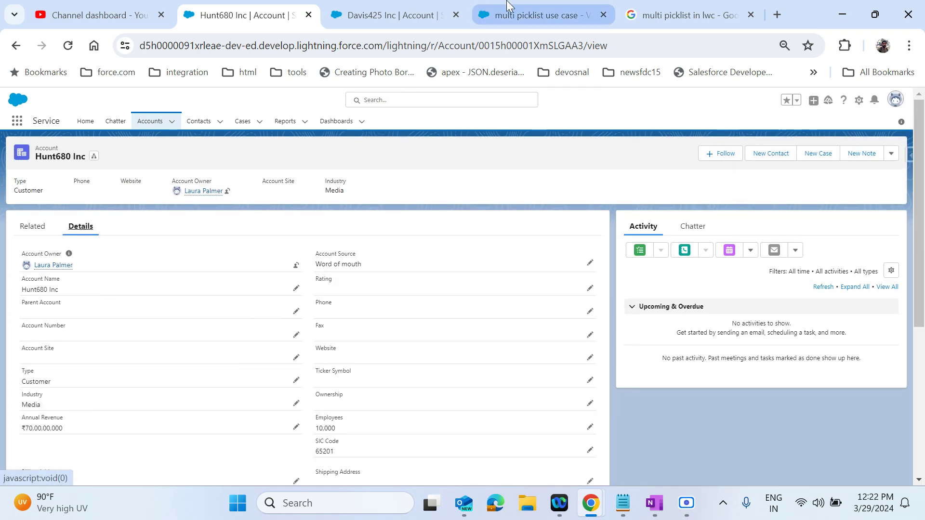
{"action": "left_click", "coordinate": [430, 5]}
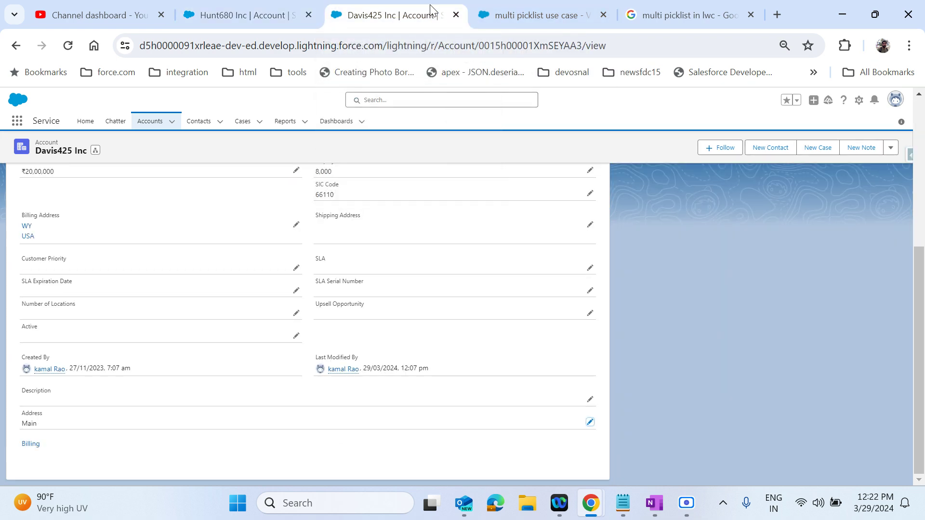
Step: Examine the debug details of the add account ID assignment and the IS main has Address decisions of the last loop iterations
{"action": "left_click", "coordinate": [513, 4]}
{"action": "scroll", "coordinate": [814, 310], "scroll_direction": "up", "scroll_amount": 10}
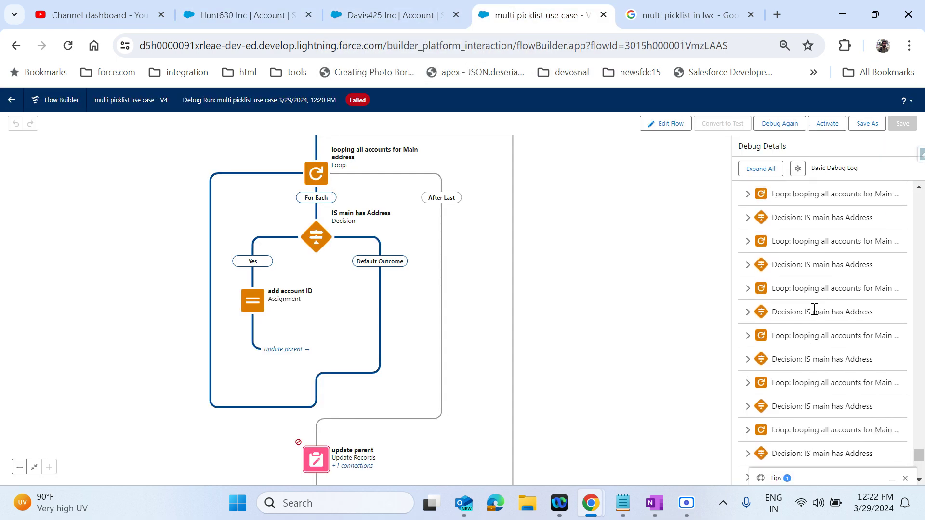
{"action": "scroll", "coordinate": [815, 310], "scroll_direction": "down", "scroll_amount": 5}
{"action": "scroll", "coordinate": [814, 310], "scroll_direction": "up", "scroll_amount": 1}
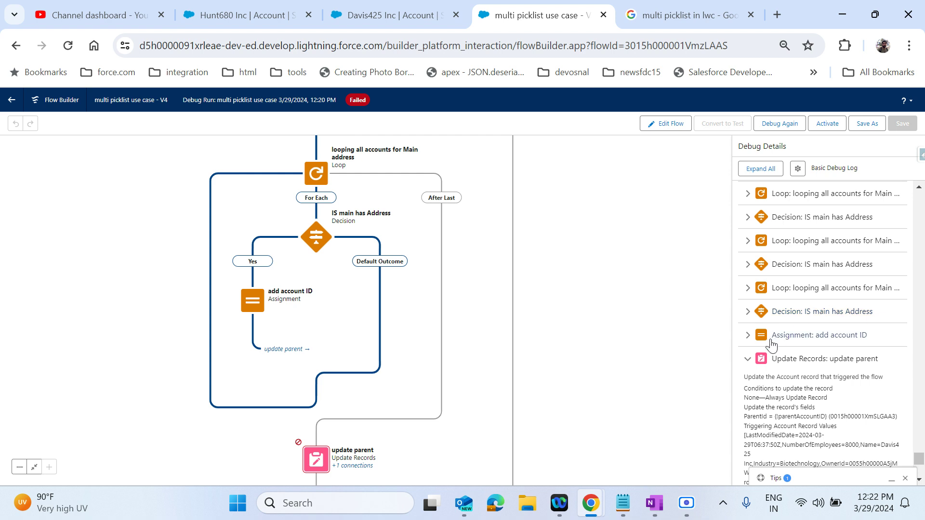
{"action": "left_click", "coordinate": [748, 336]}
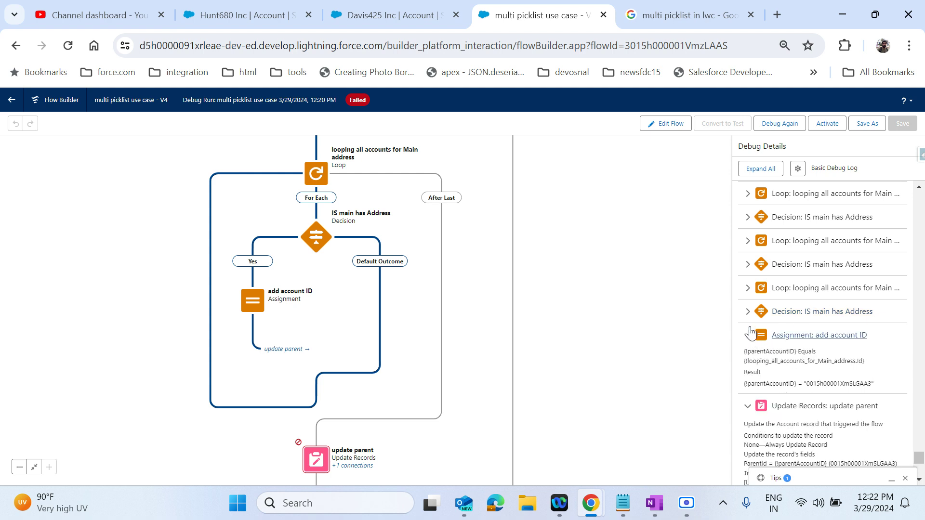
{"action": "left_click", "coordinate": [748, 313]}
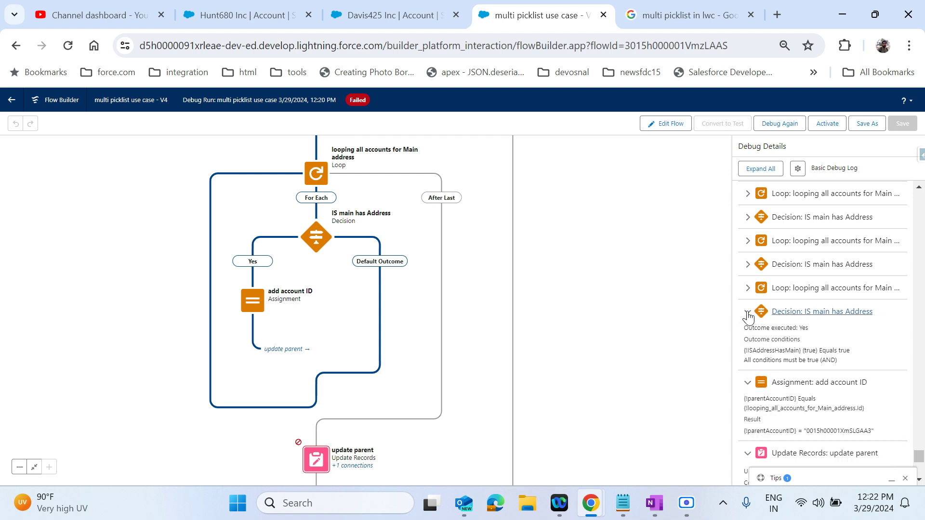
{"action": "left_click", "coordinate": [748, 265]}
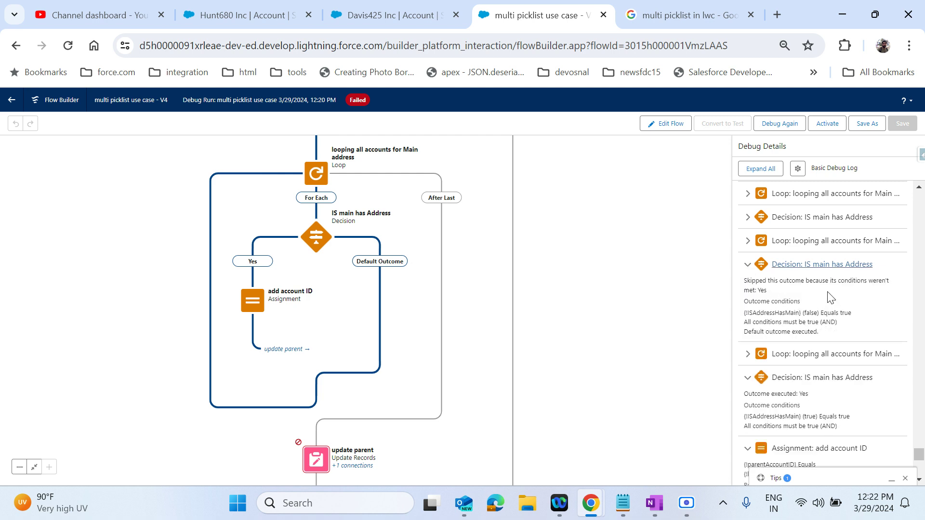
{"action": "double_click", "coordinate": [811, 314]}
Step: Return the flow to edit mode and delete the connector from the add account ID assignment to update parent
{"action": "left_click", "coordinate": [274, 356]}
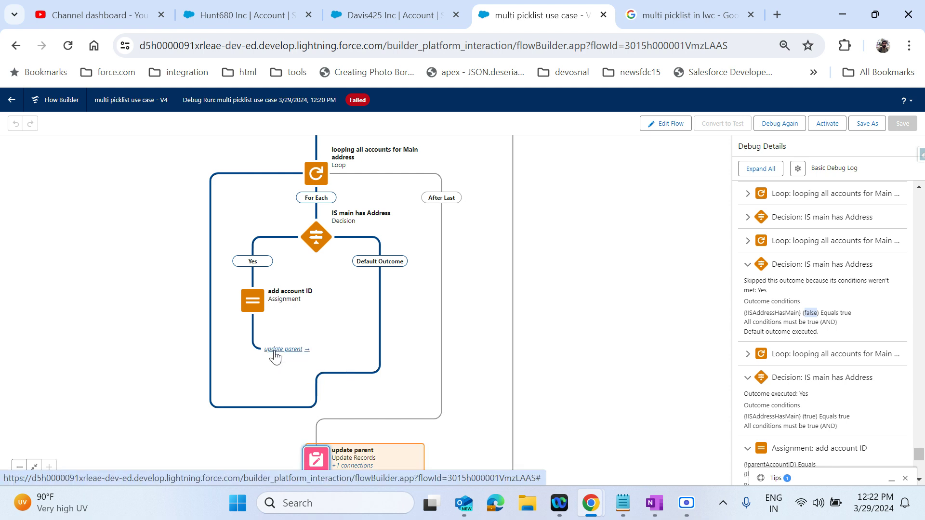
{"action": "left_click", "coordinate": [671, 124]}
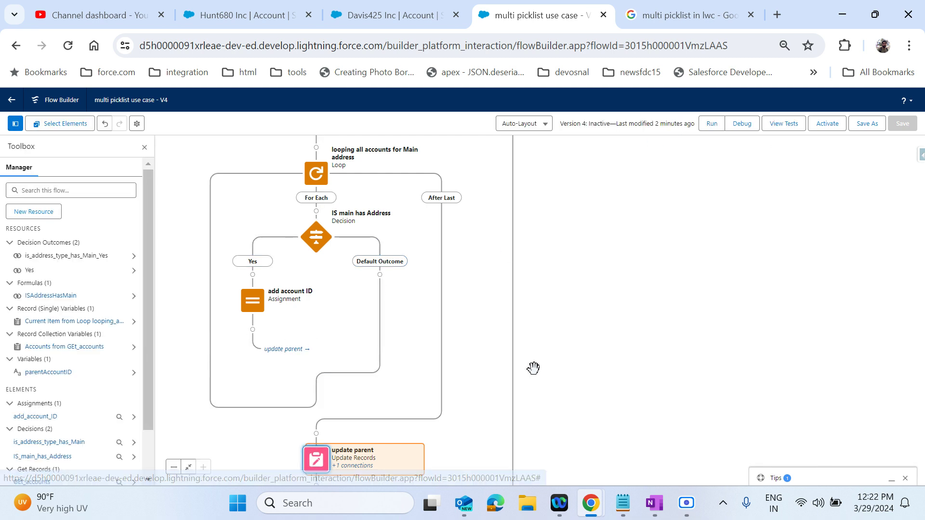
{"action": "left_click_drag", "start_coordinate": [559, 369], "coordinate": [564, 266]}
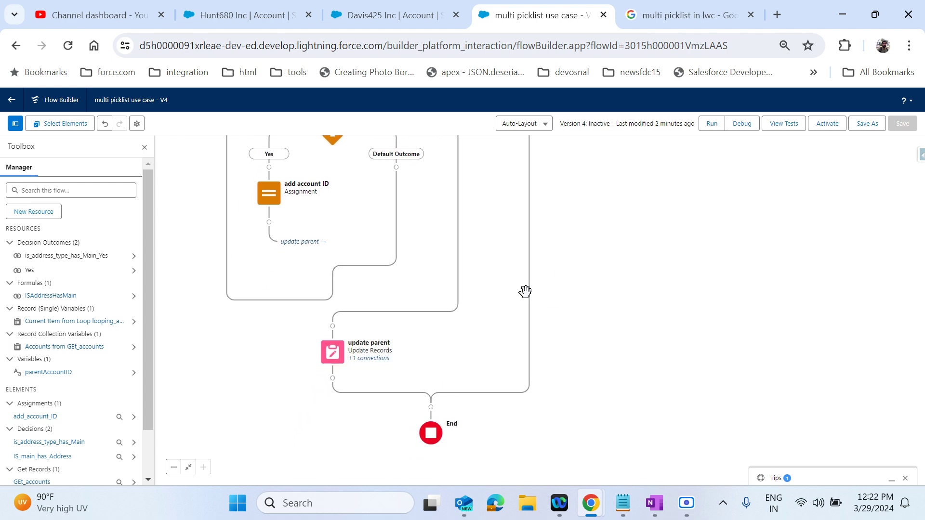
{"action": "left_click", "coordinate": [269, 223]}
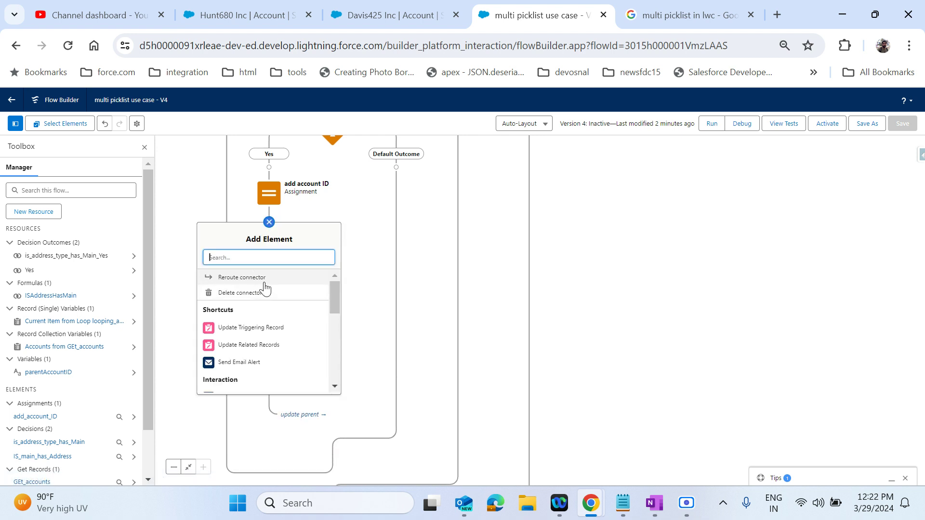
{"action": "left_click", "coordinate": [254, 294]}
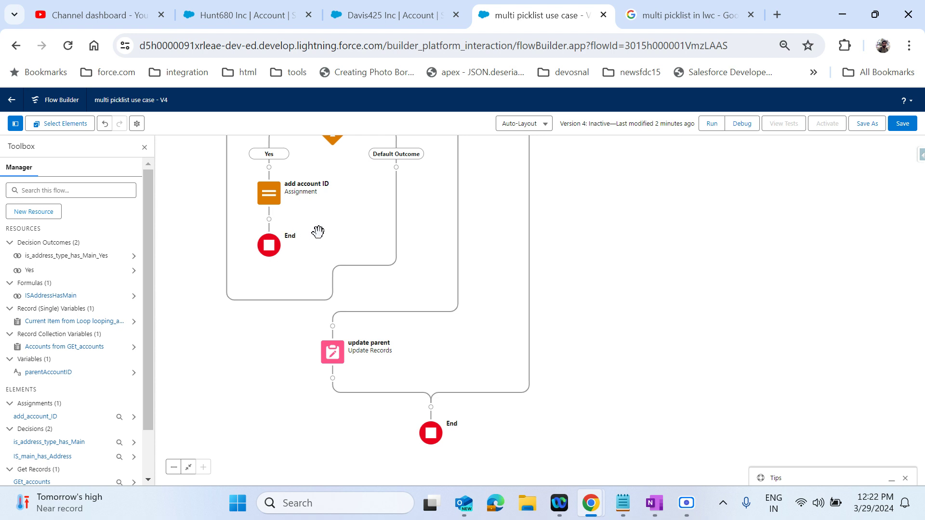
Step: Connect the add account ID assignment back to the looping all accounts for Main address loop
{"action": "left_click_drag", "start_coordinate": [725, 259], "coordinate": [808, 384]}
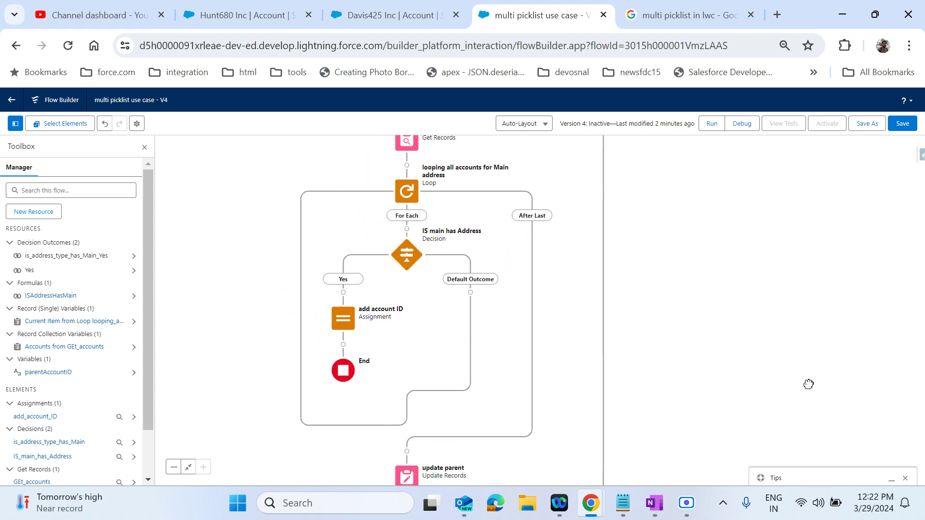
{"action": "left_click", "coordinate": [343, 344]}
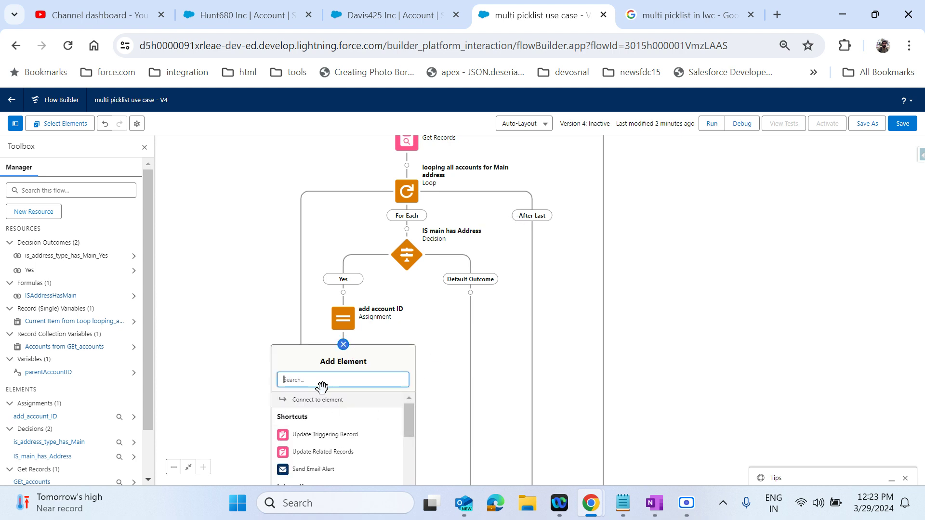
{"action": "left_click", "coordinate": [320, 401]}
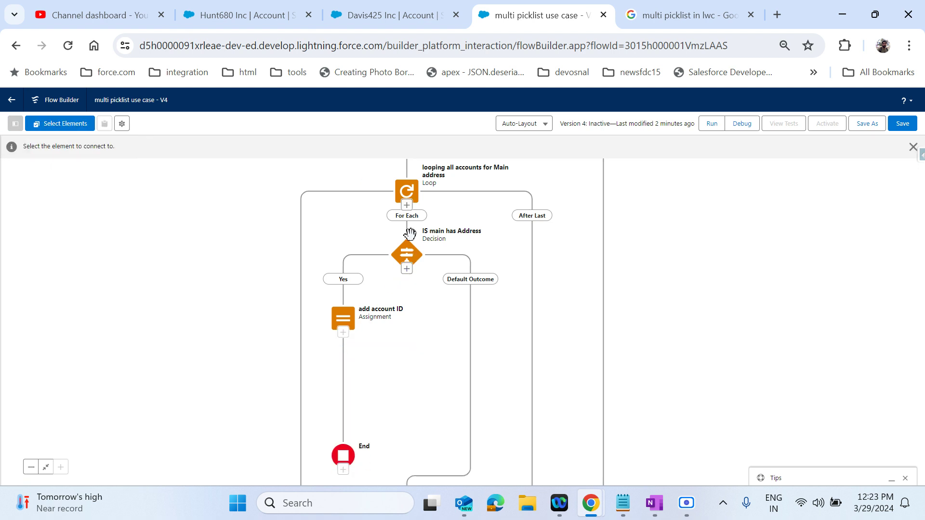
{"action": "left_click", "coordinate": [408, 208]}
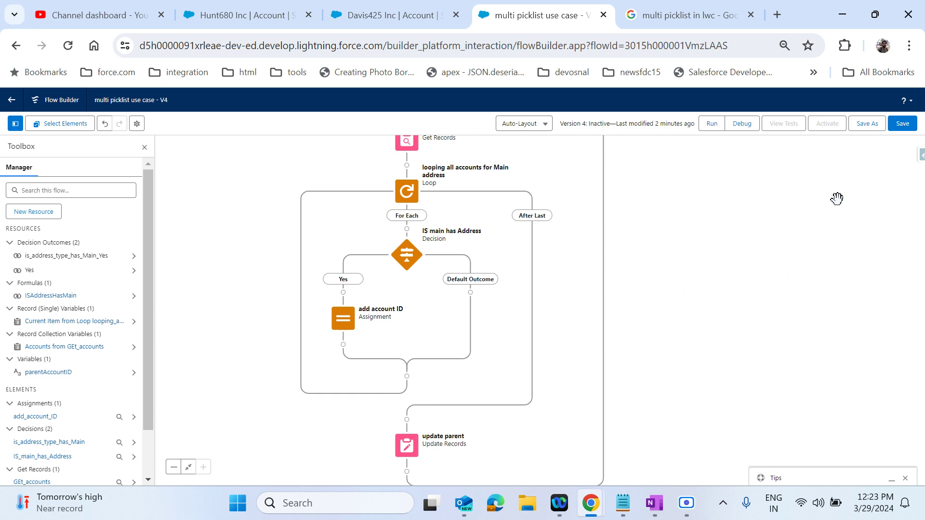
Step: Save the rerouted multi picklist use case flow and activate version 4
{"action": "left_click", "coordinate": [901, 125]}
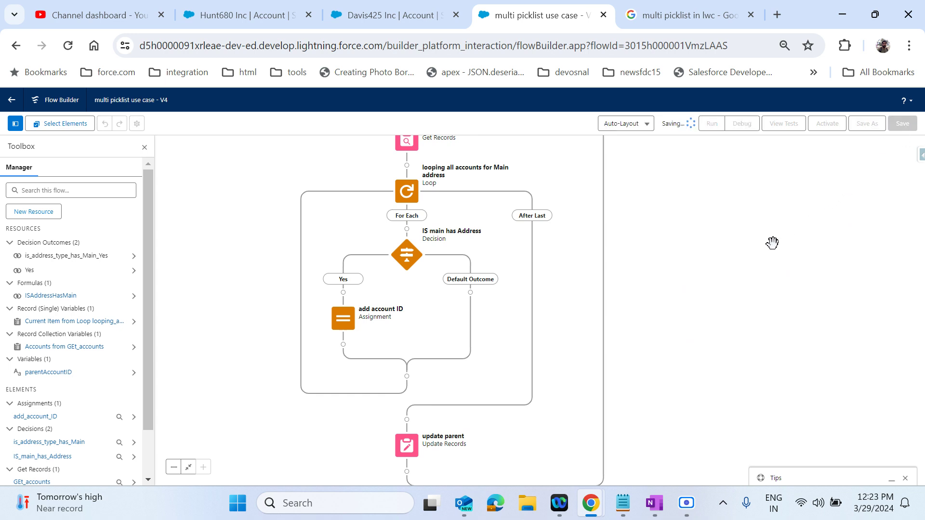
{"action": "left_click", "coordinate": [264, 20]}
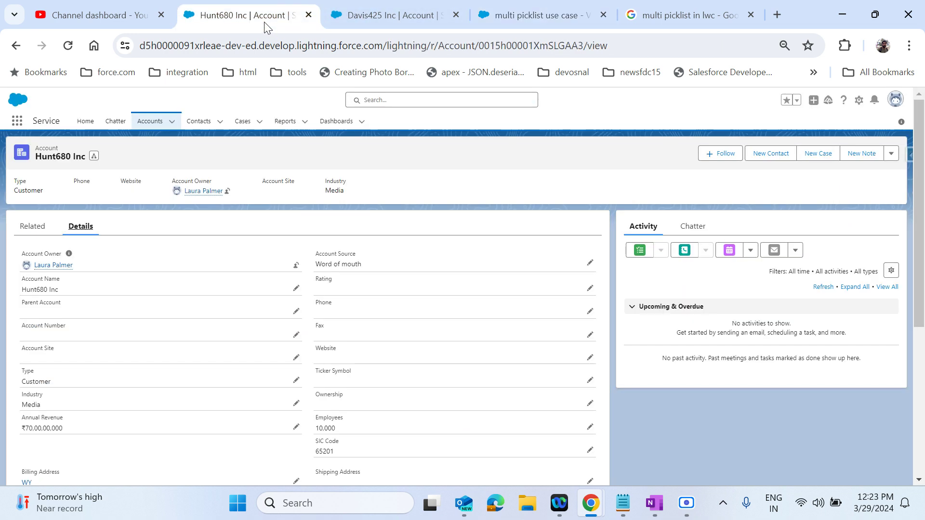
{"action": "left_click", "coordinate": [490, 16]}
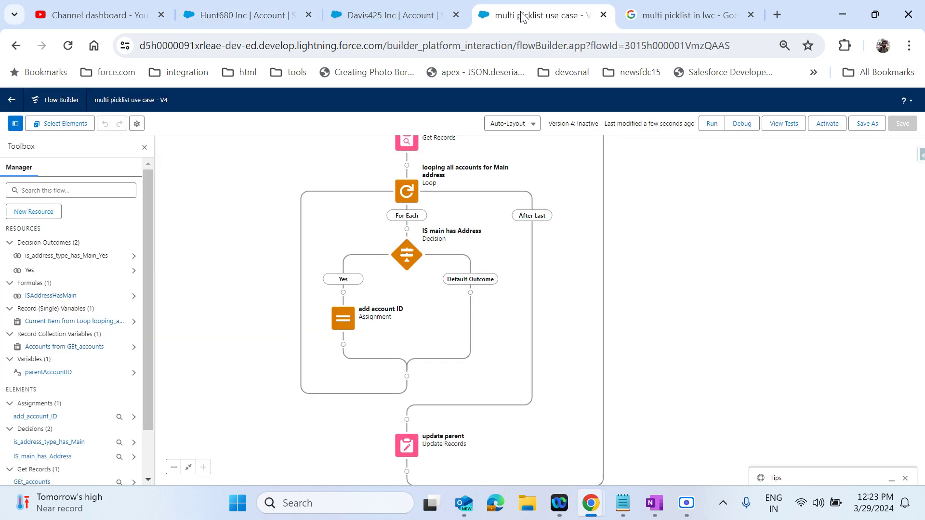
{"action": "left_click", "coordinate": [825, 126]}
Step: Add C-Block to the Hunt680 Inc account's chosen Address values, save the record and check its Parent Account
{"action": "left_click", "coordinate": [259, 18]}
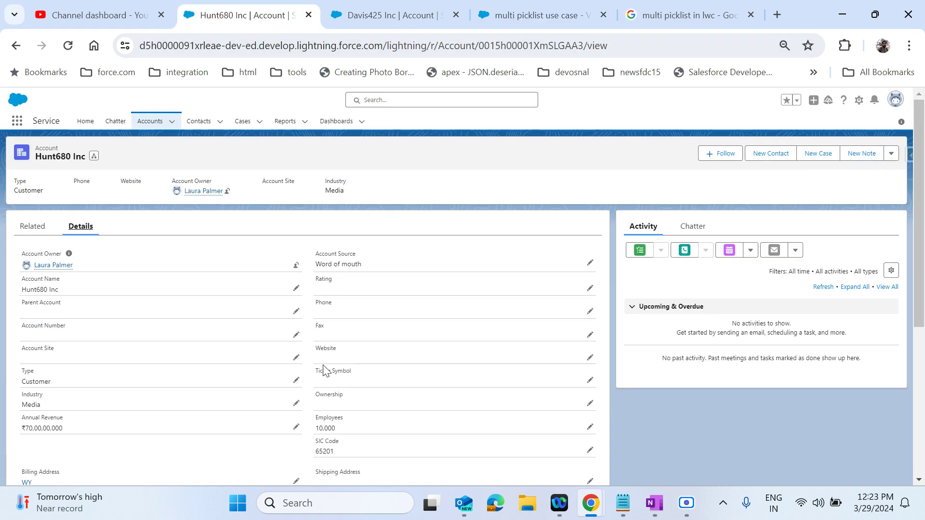
{"action": "scroll", "coordinate": [461, 388], "scroll_direction": "down", "scroll_amount": 5}
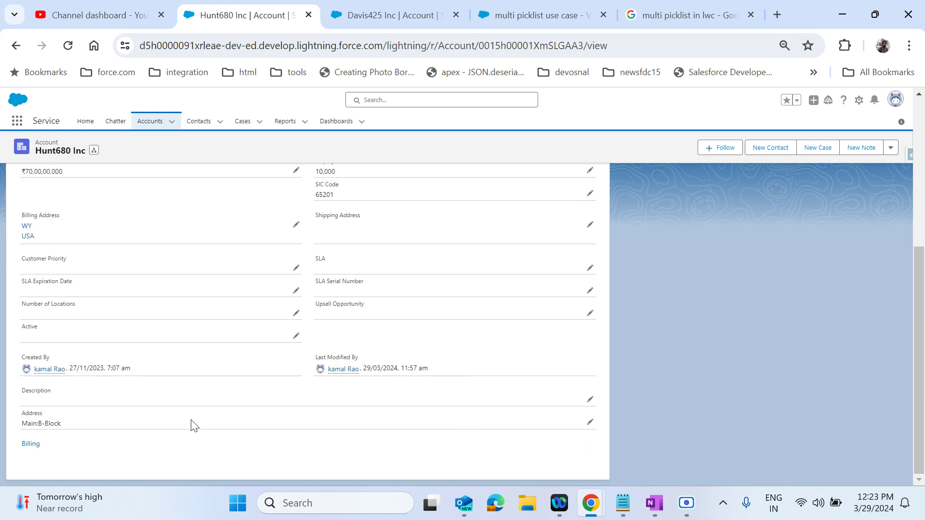
{"action": "left_click", "coordinate": [583, 422]}
{"action": "scroll", "coordinate": [432, 423], "scroll_direction": "down", "scroll_amount": 2}
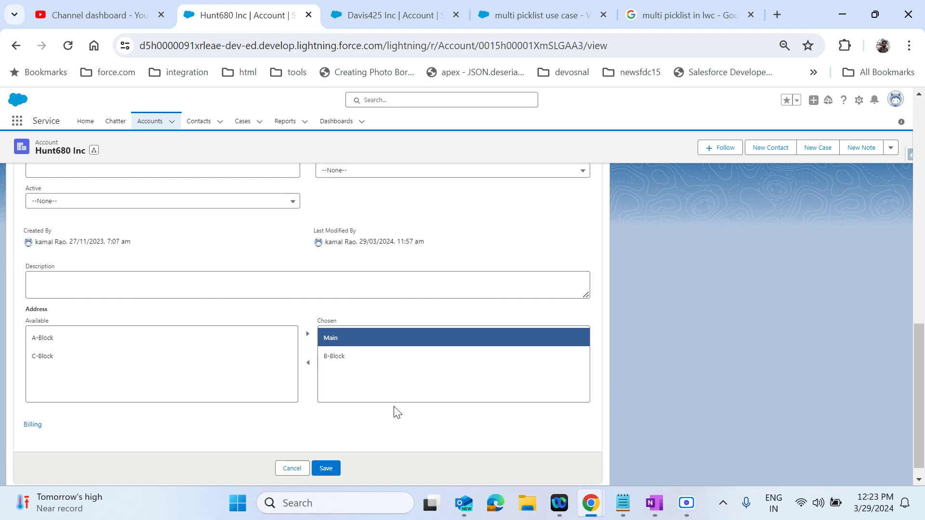
{"action": "left_click", "coordinate": [61, 359]}
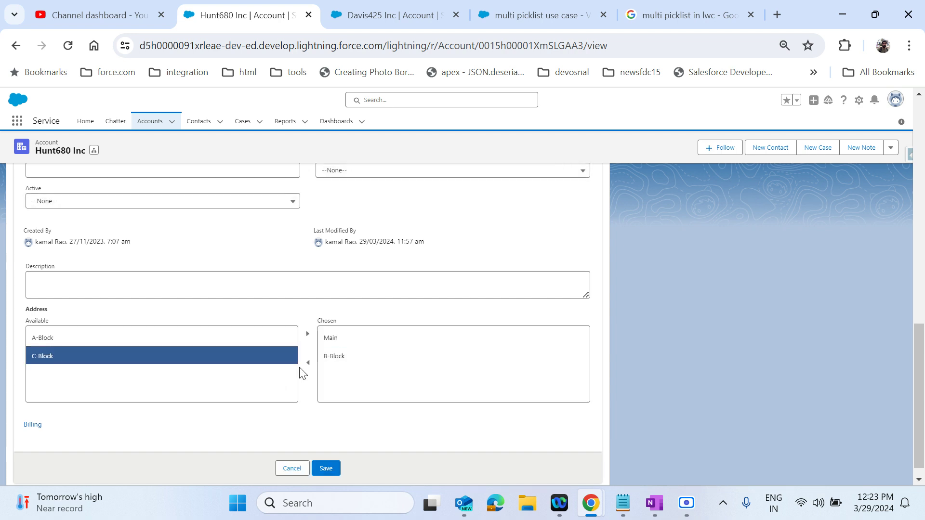
{"action": "left_click", "coordinate": [308, 333]}
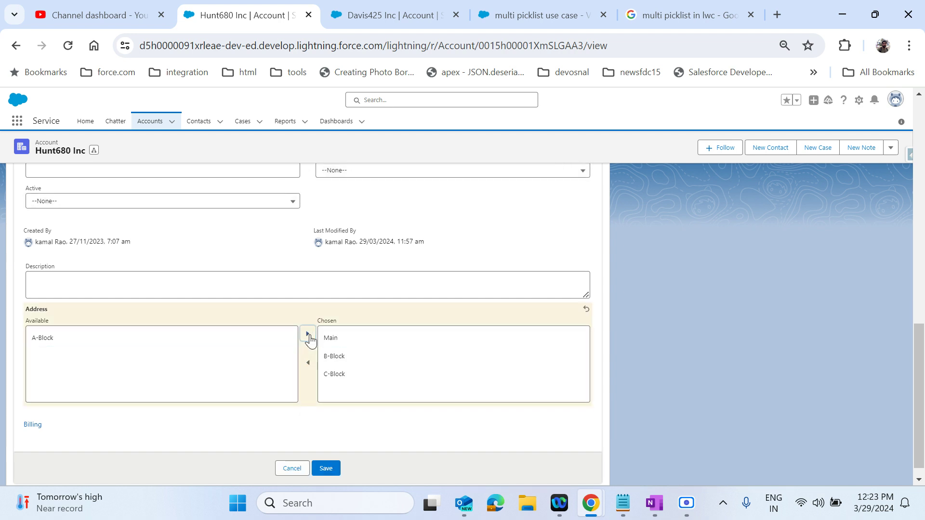
{"action": "left_click", "coordinate": [328, 467]}
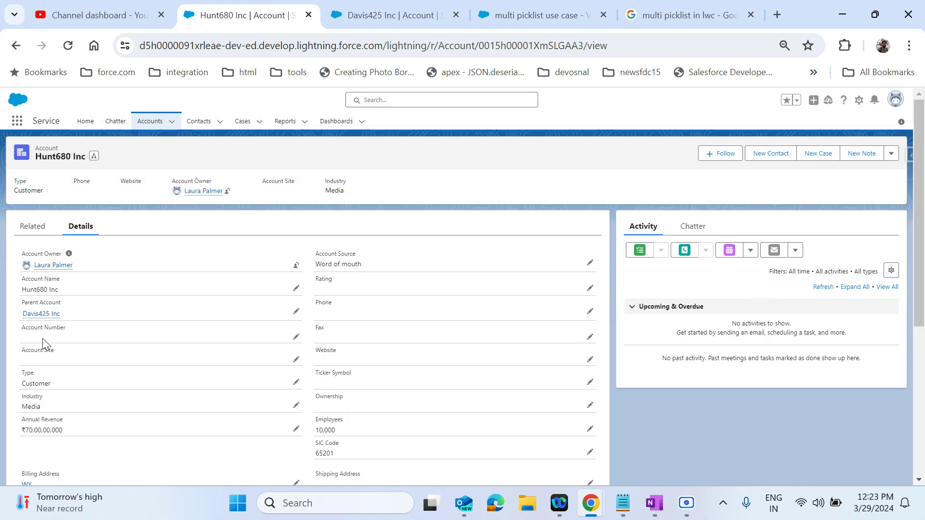
{"action": "left_click_drag", "start_coordinate": [69, 318], "coordinate": [3, 320]}
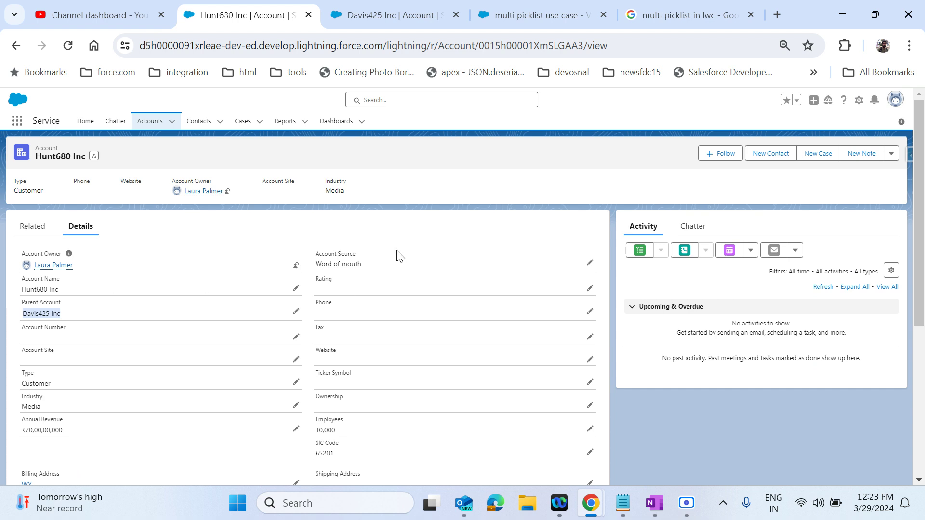
{"action": "left_click", "coordinate": [553, 178]}
Step: Review the activated flow's layout from the is address type has Main decision through GEt accounts and the loop
{"action": "left_click", "coordinate": [531, 22]}
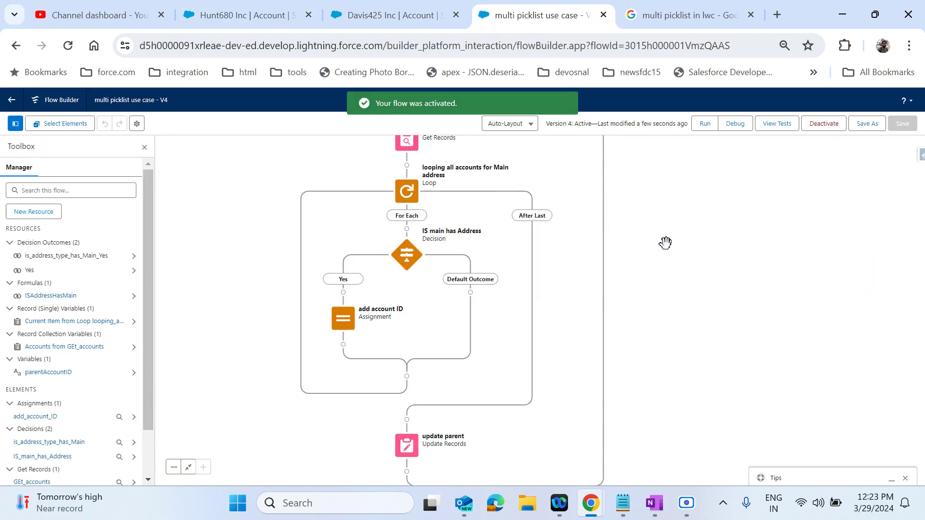
{"action": "left_click_drag", "start_coordinate": [666, 243], "coordinate": [614, 348]}
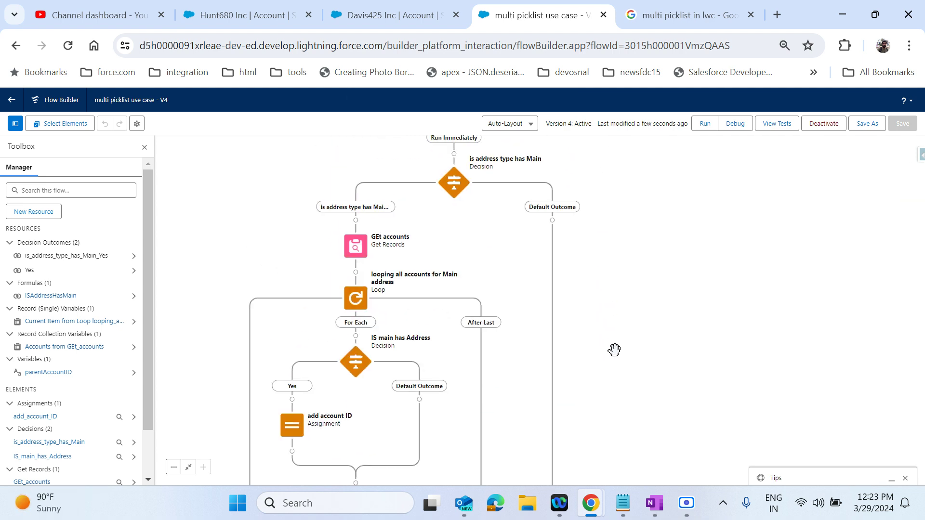
{"action": "left_click", "coordinate": [355, 247]}
{"action": "left_click", "coordinate": [741, 263]}
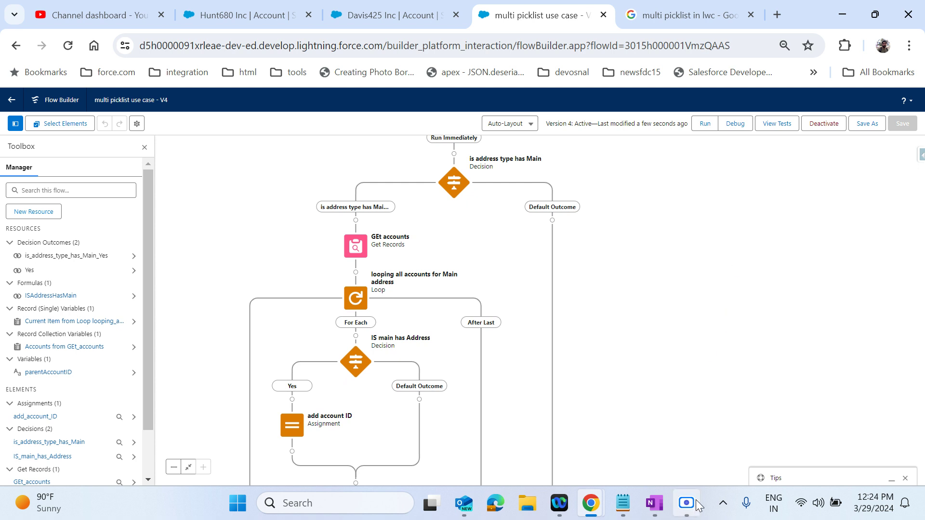
{"action": "mouse_move", "coordinate": [691, 511]}
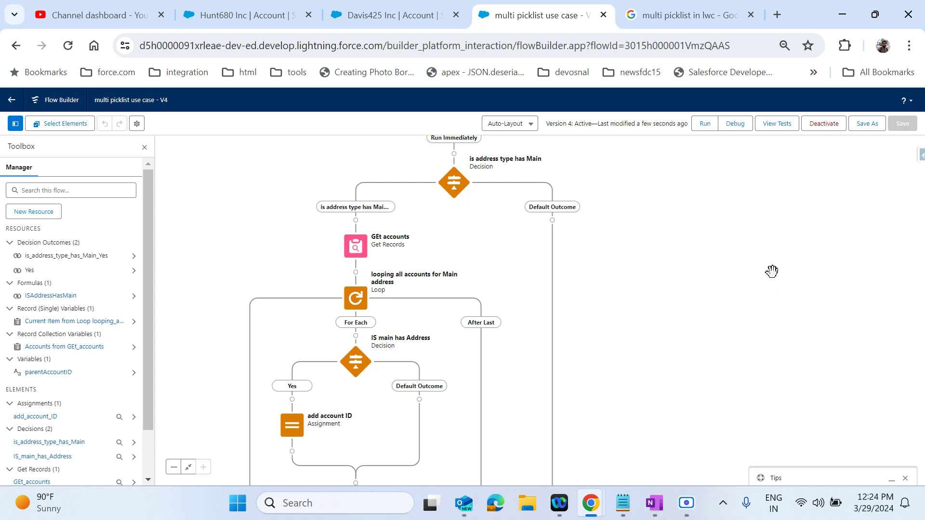